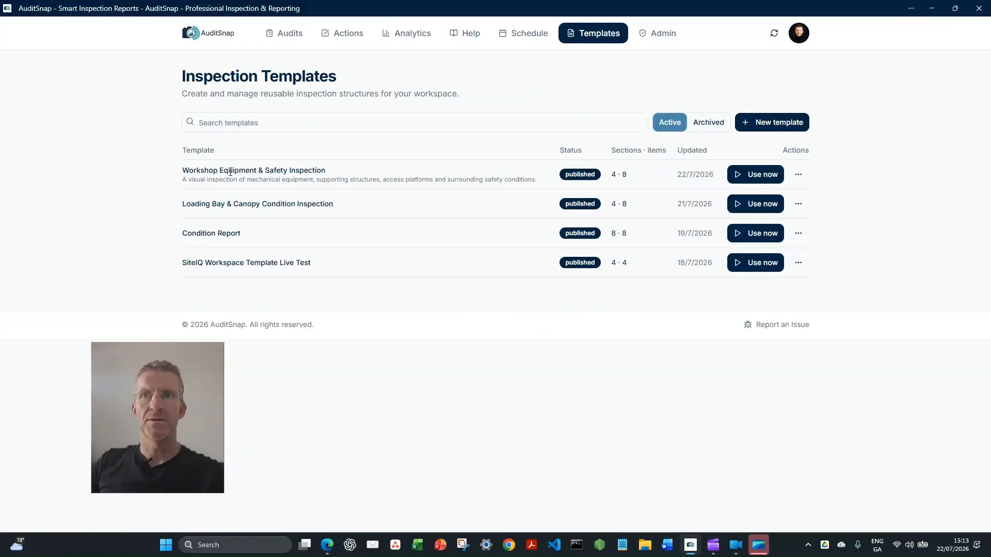
Start a new audit and set it to use a workspace template
click(762, 176)
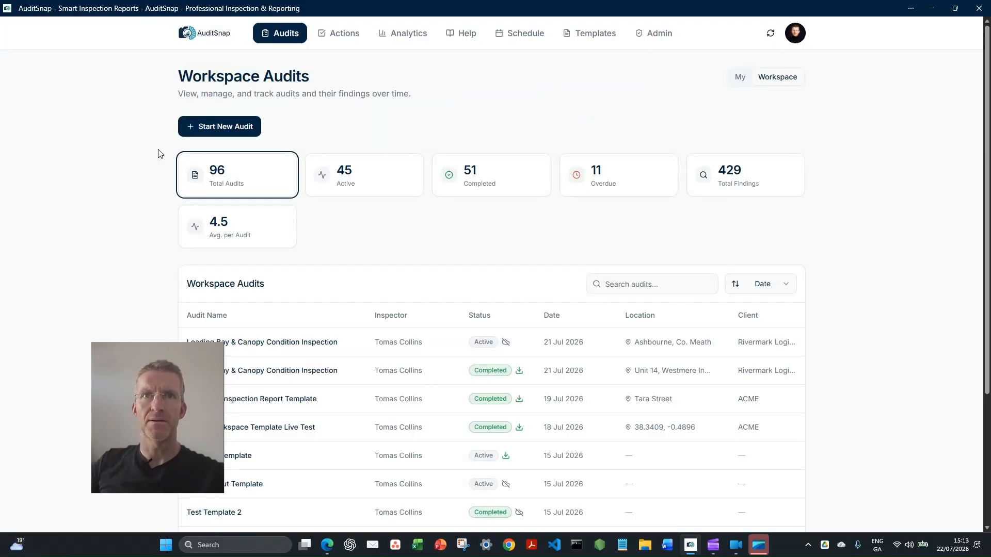
click(212, 127)
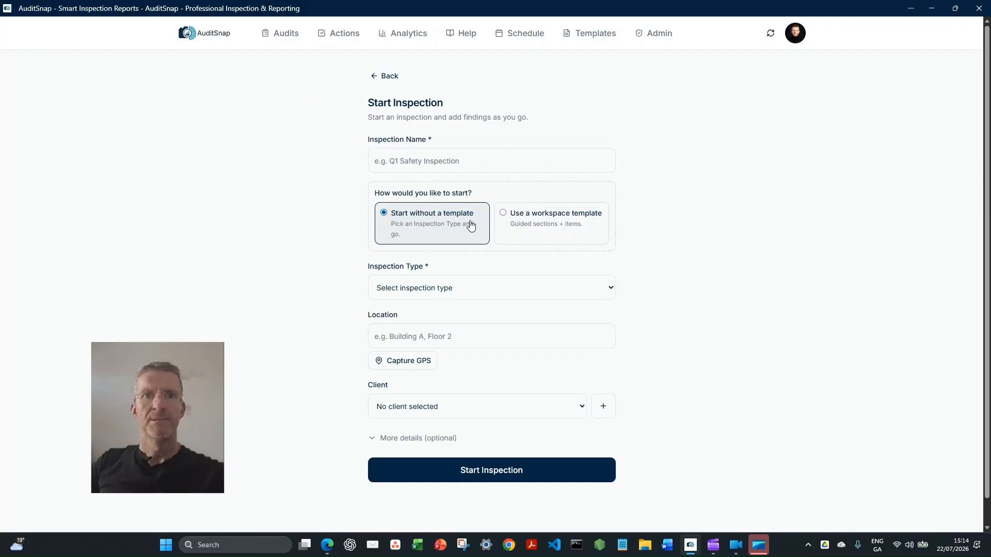
click(503, 215)
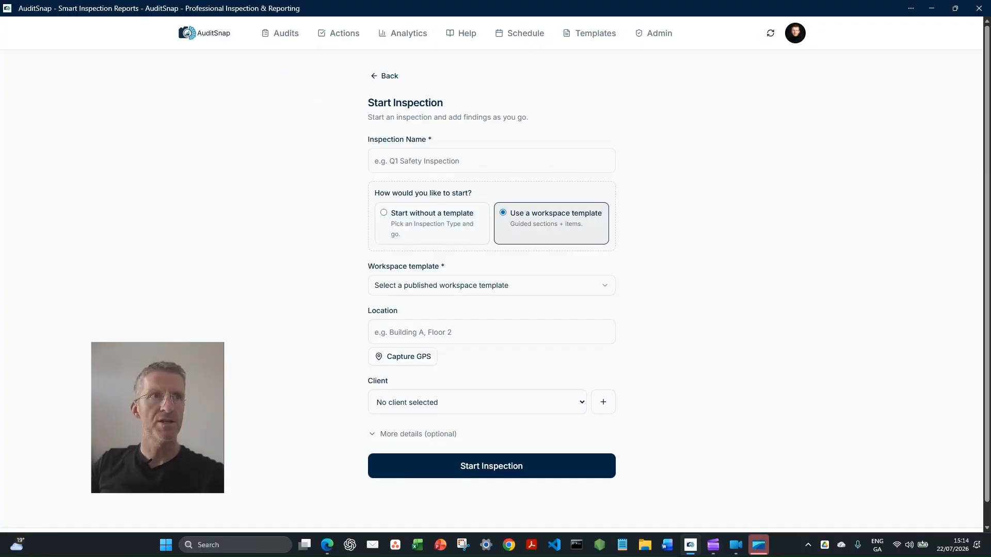
Name the inspection "Workshop Equipment & Safety Inspection" and select the workspace template of the same name
key(alt+Tab)
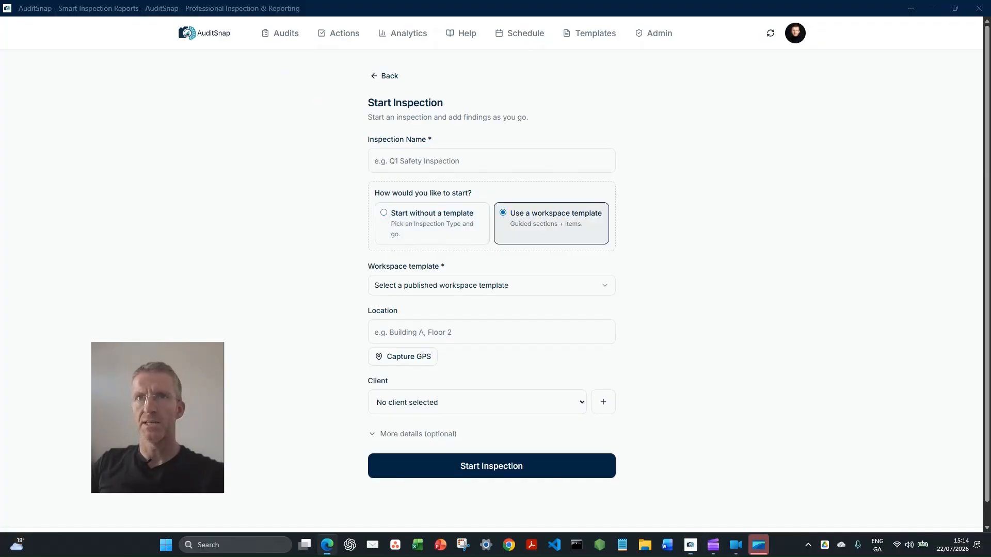
click(441, 169)
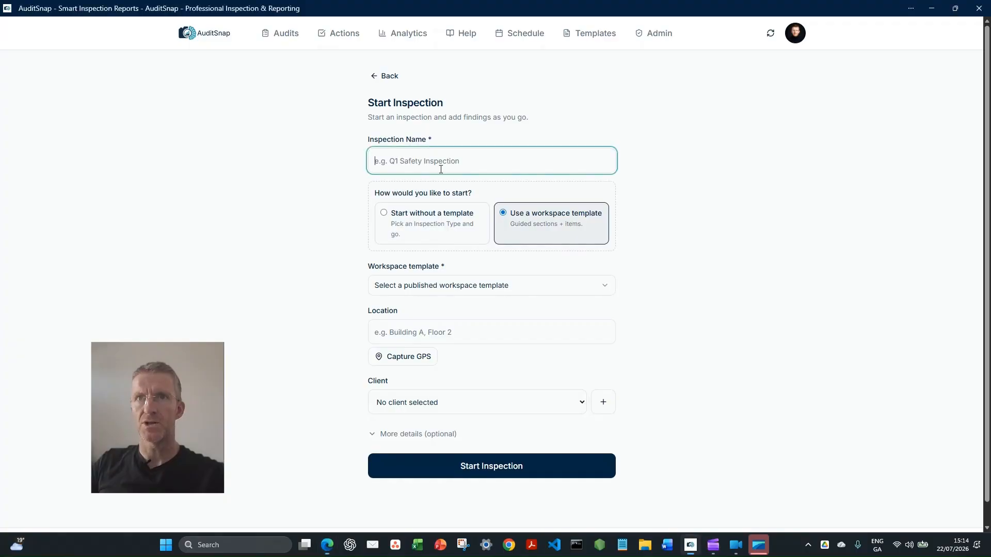
text(Workshop Equipment & Safety Inspection)
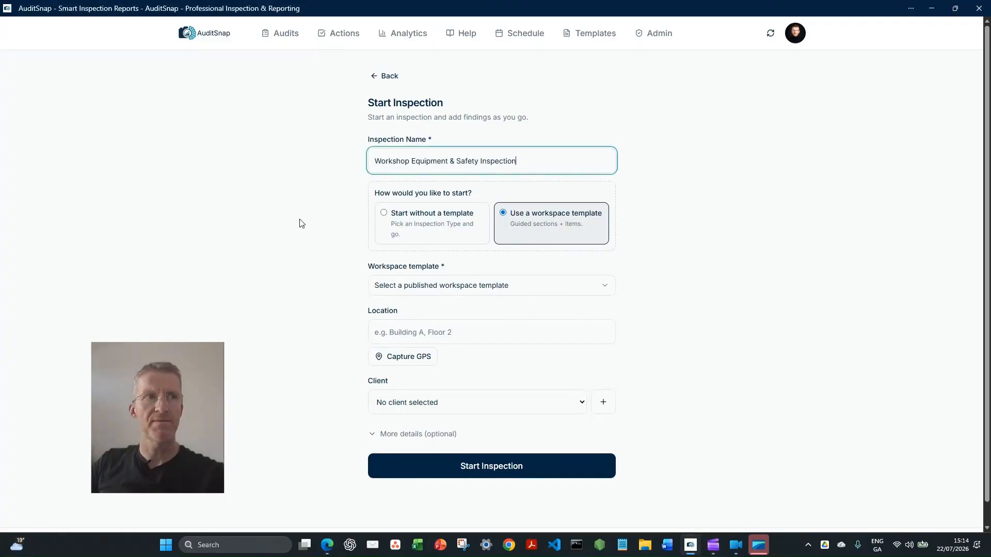
click(602, 286)
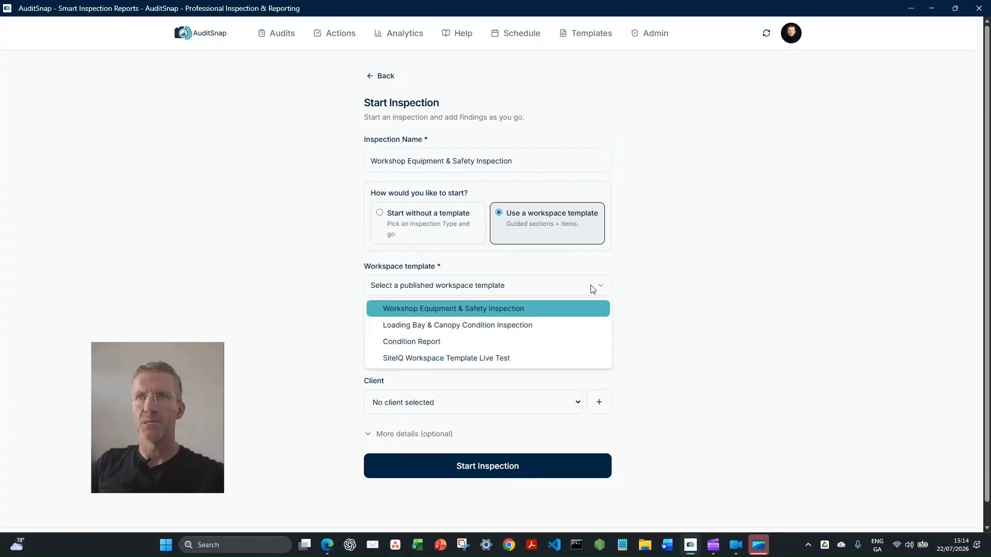
click(481, 308)
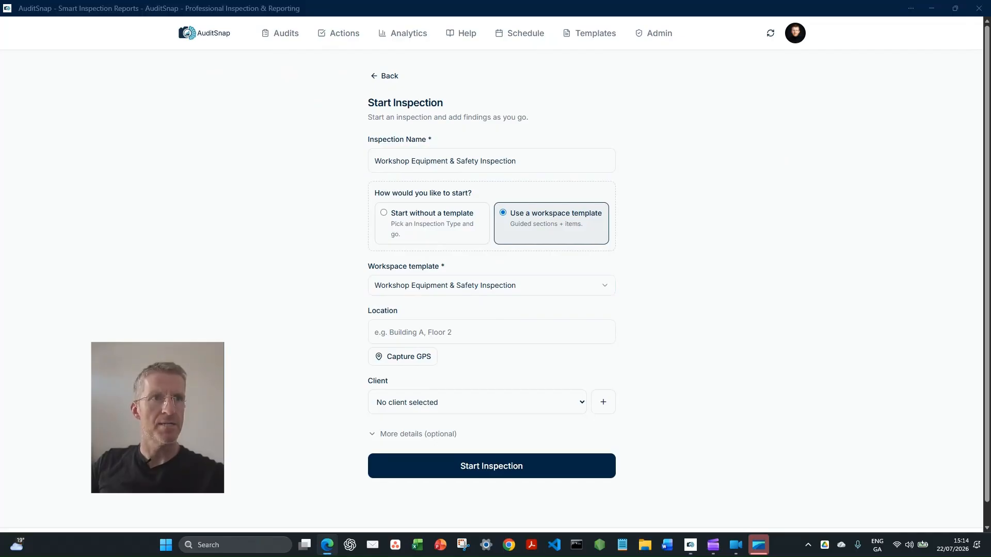
Enter the site's address as the inspection location and select Rivermark Logistics Ltd. as the client
click(419, 327)
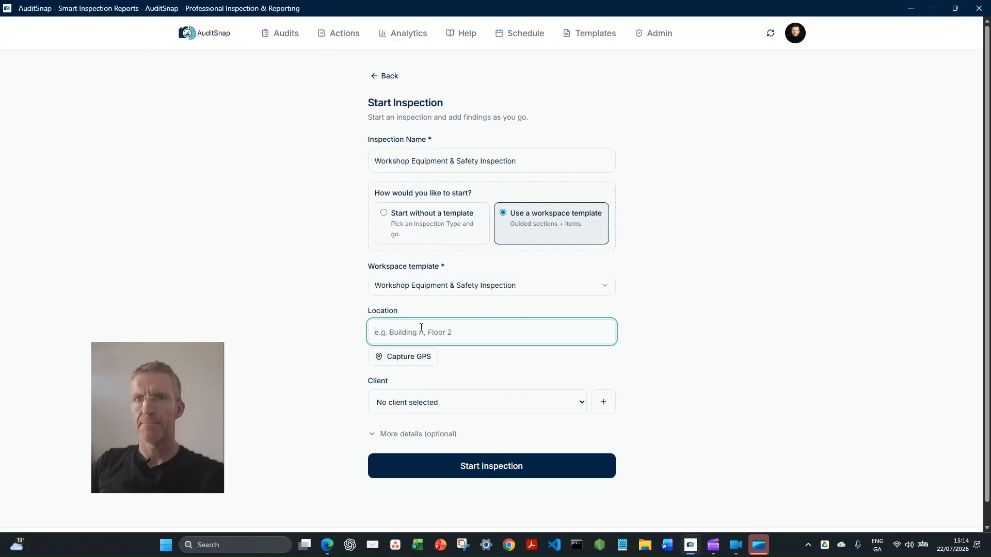
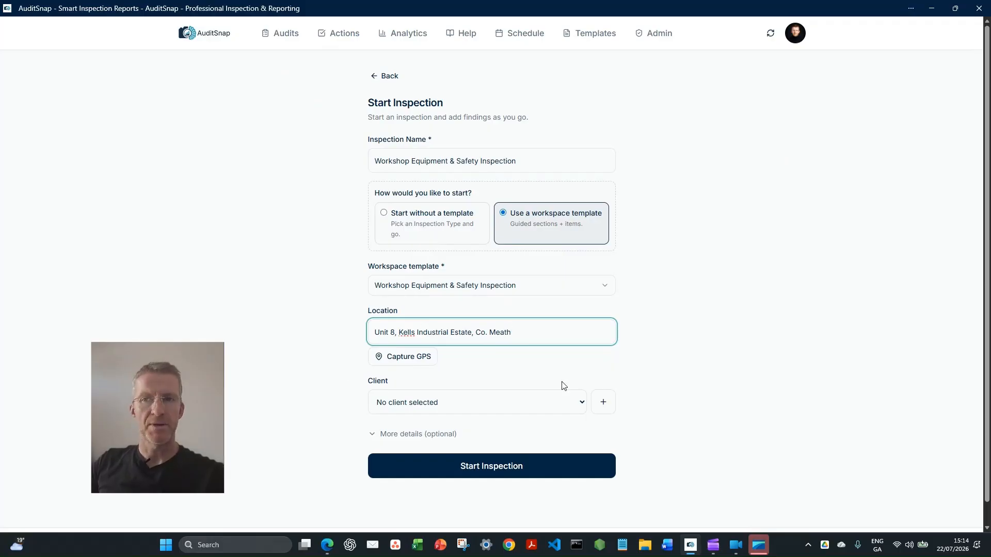
click(582, 406)
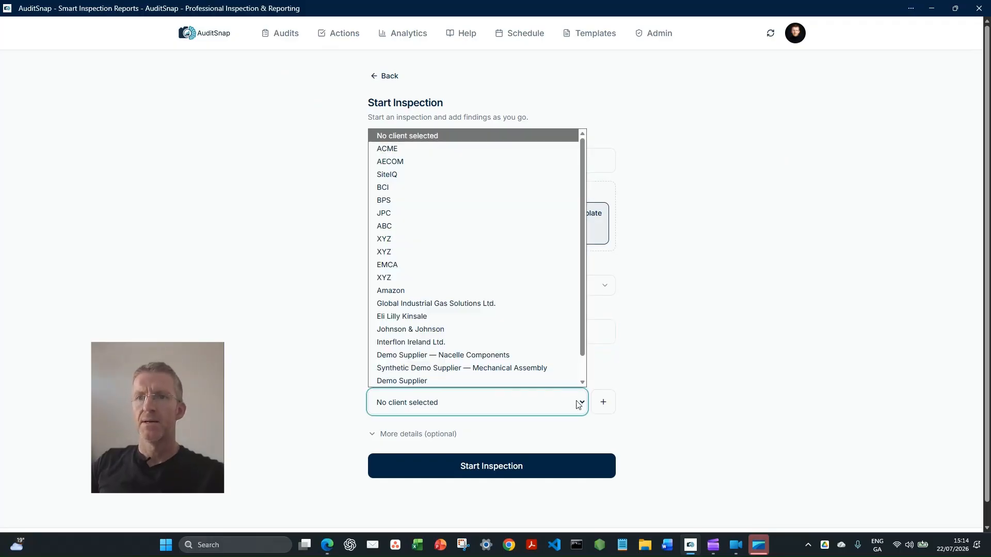
scroll(515, 331, down, 2)
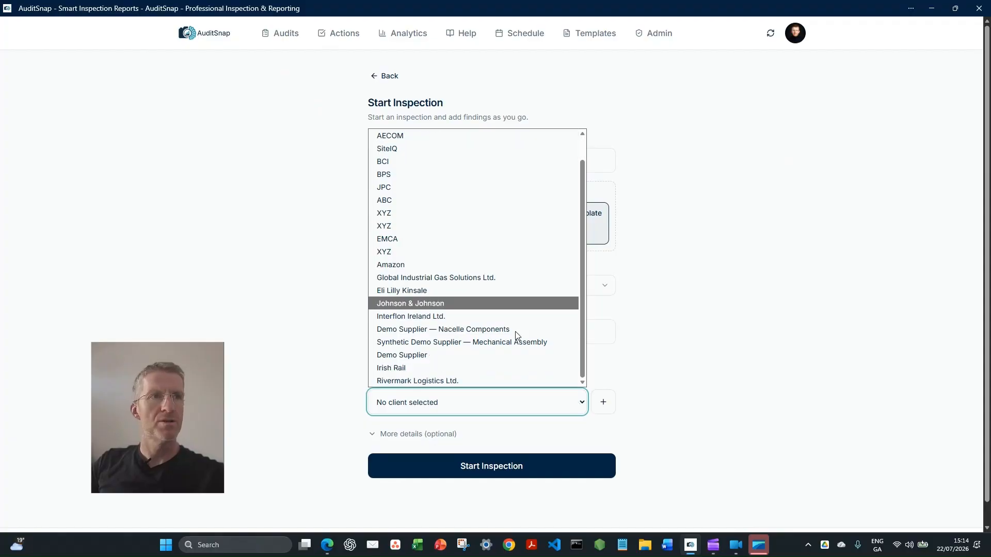
click(425, 380)
Expand the optional details, leave them as they are and start the inspection
click(372, 433)
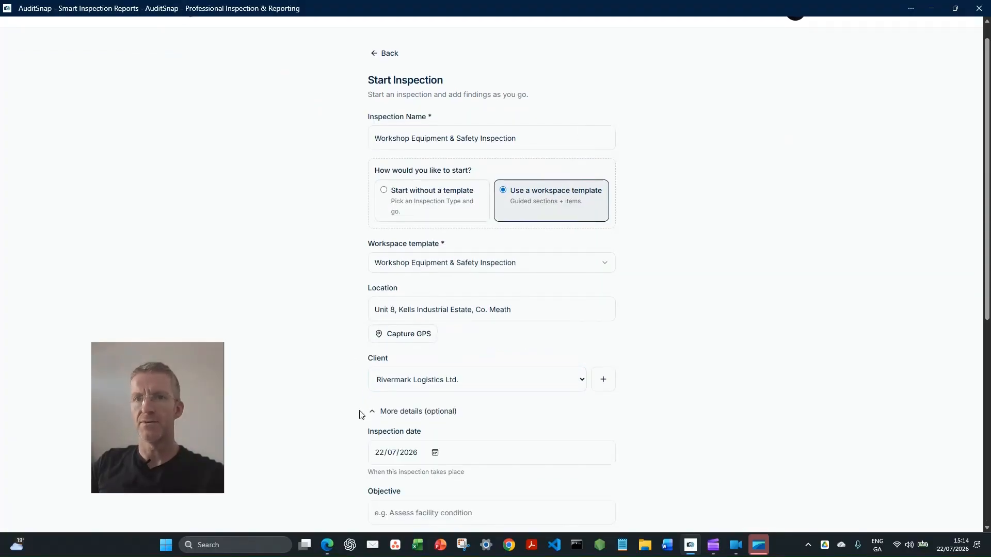
scroll(360, 414, down, 3)
scroll(359, 413, down, 3)
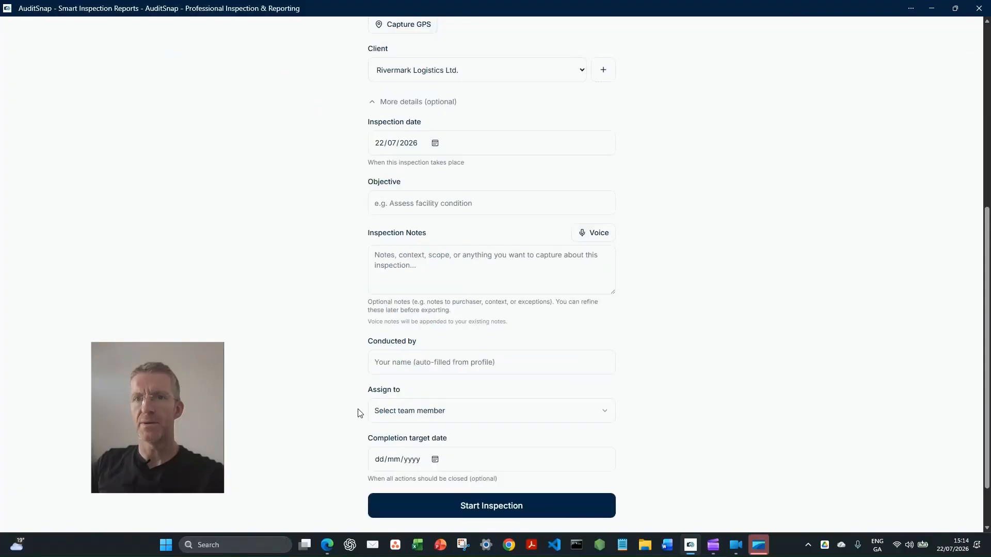
scroll(360, 413, down, 2)
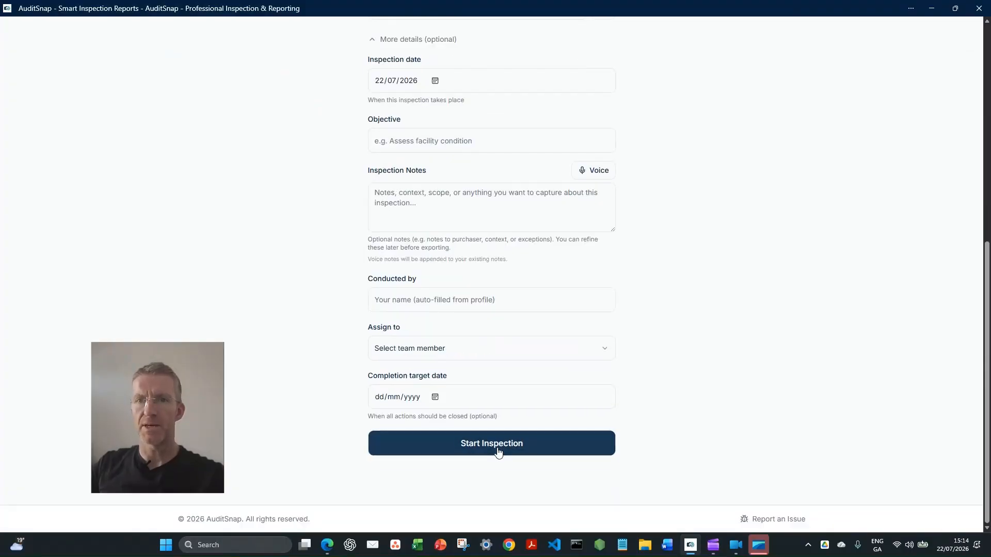
click(497, 452)
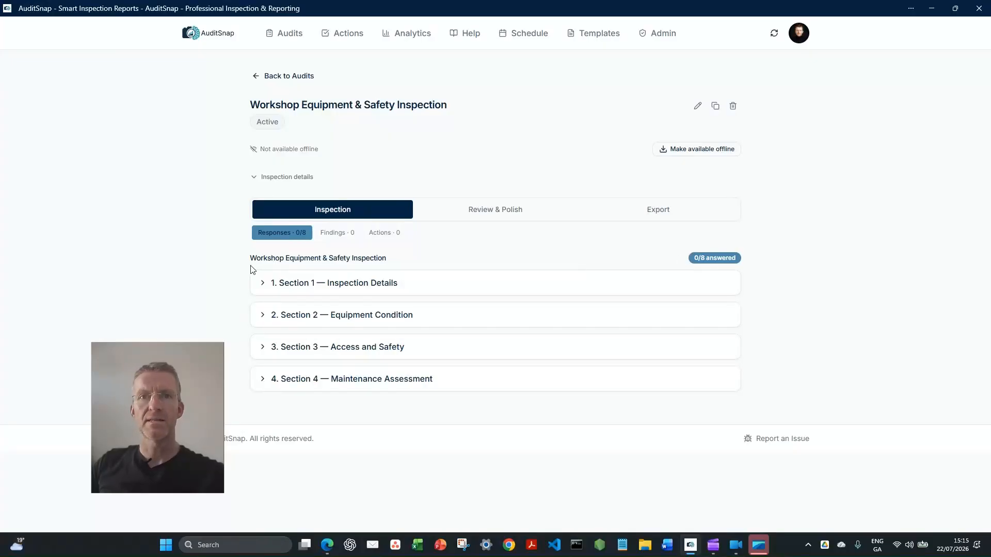
Review the inspection's Findings and Actions lists and return to the Responses
click(325, 235)
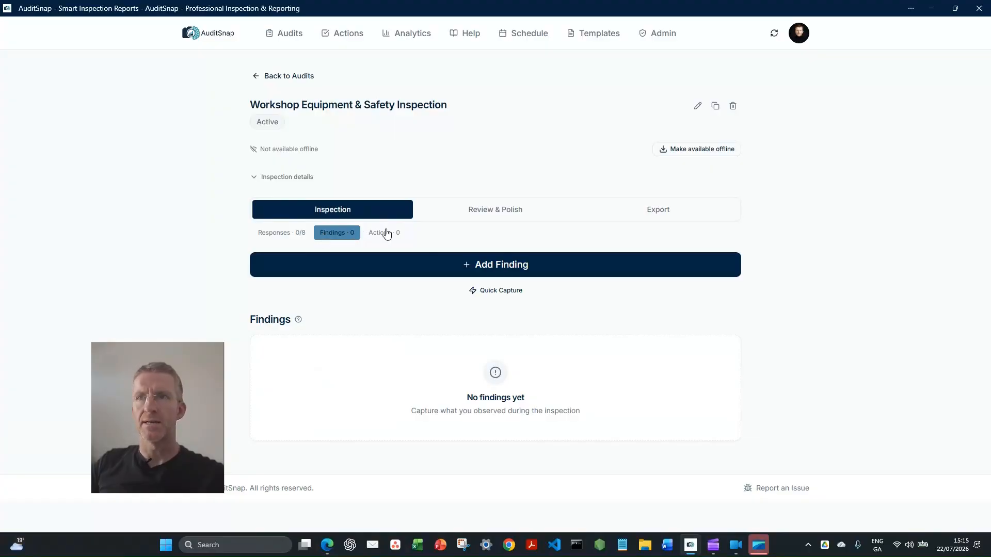
click(386, 233)
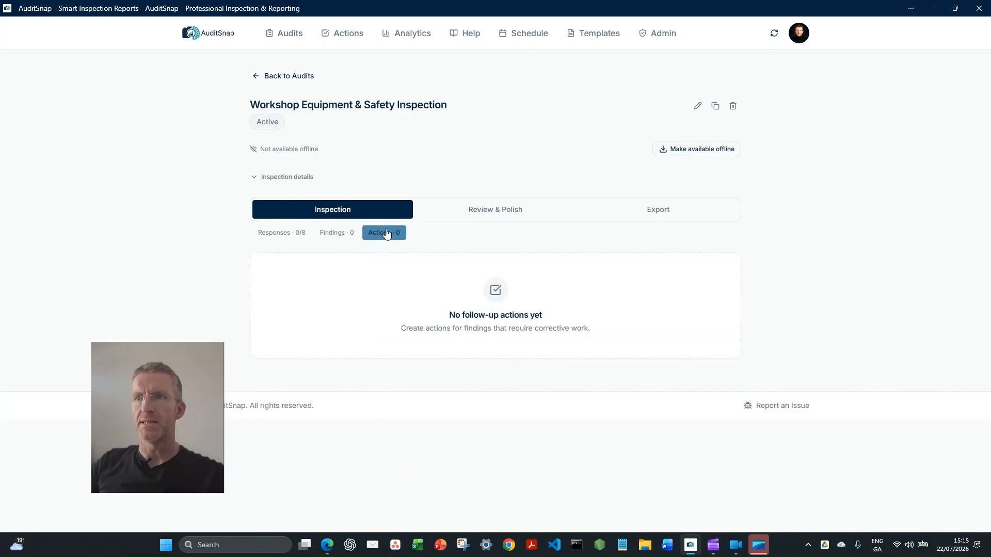
click(262, 233)
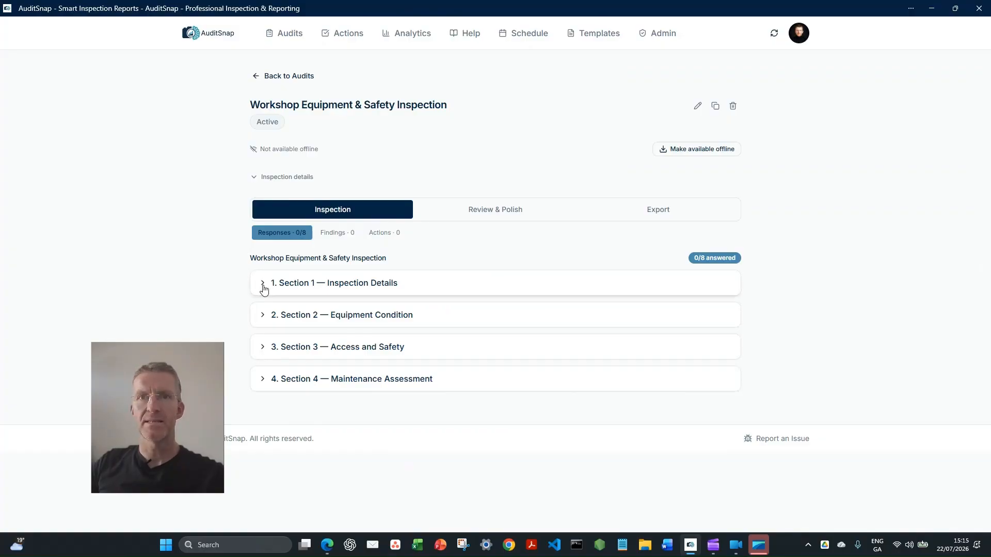
Answer item 1.1 with "Process pipework, valves, equipment supports, cable trays and raised access platforms within the main fabrication workshop."
click(263, 286)
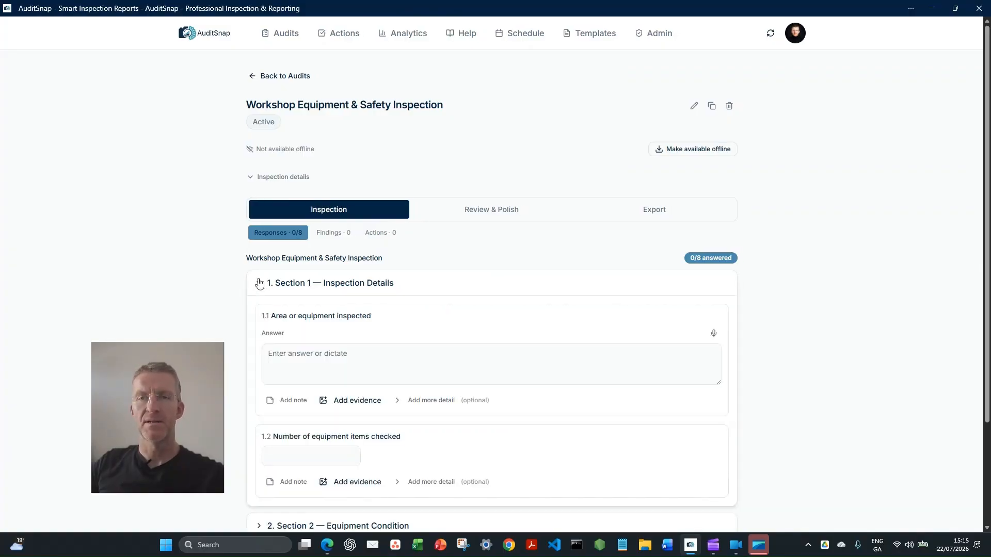
scroll(258, 282, down, 3)
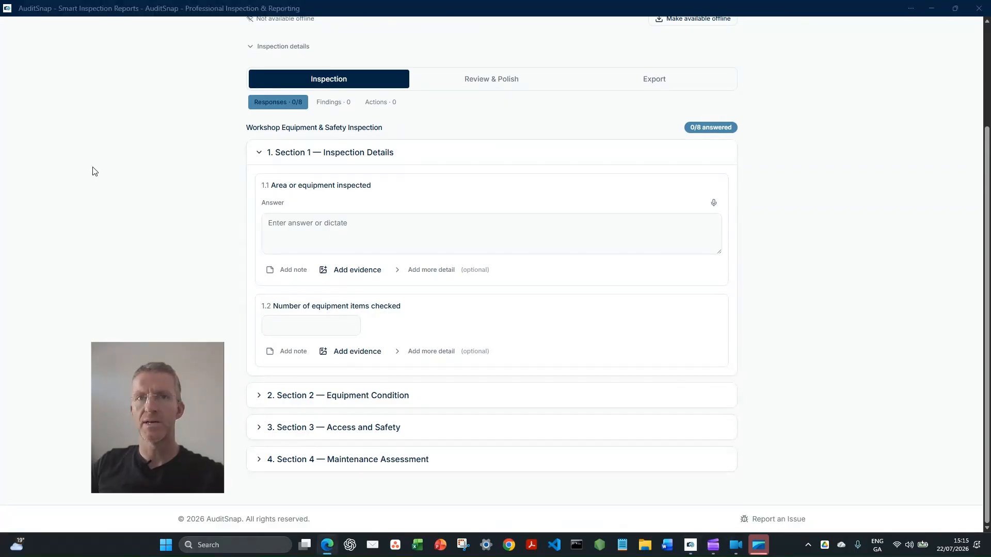
click(350, 228)
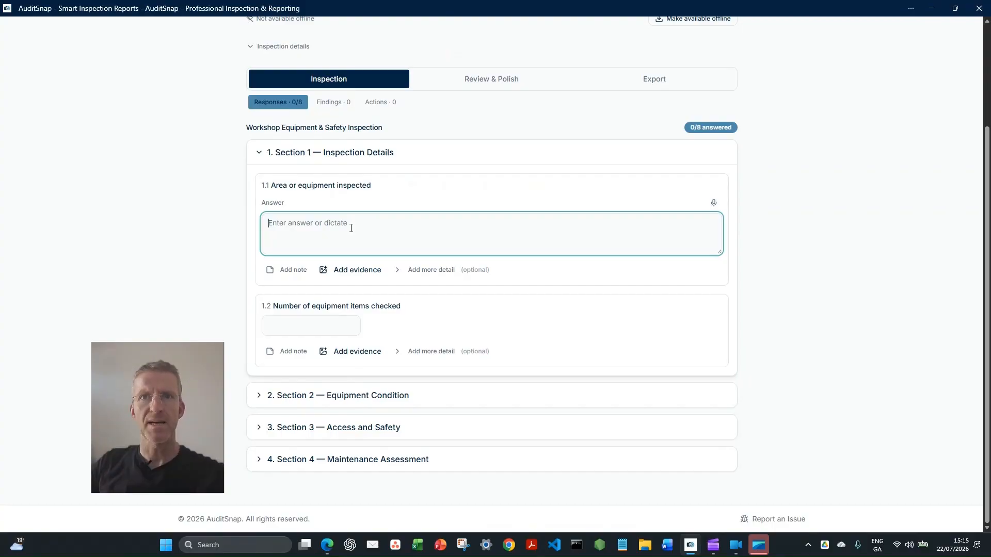
text(Process pipework, valves, equipment supports, cable trays and raised access platforms within the main fabrication workshop.)
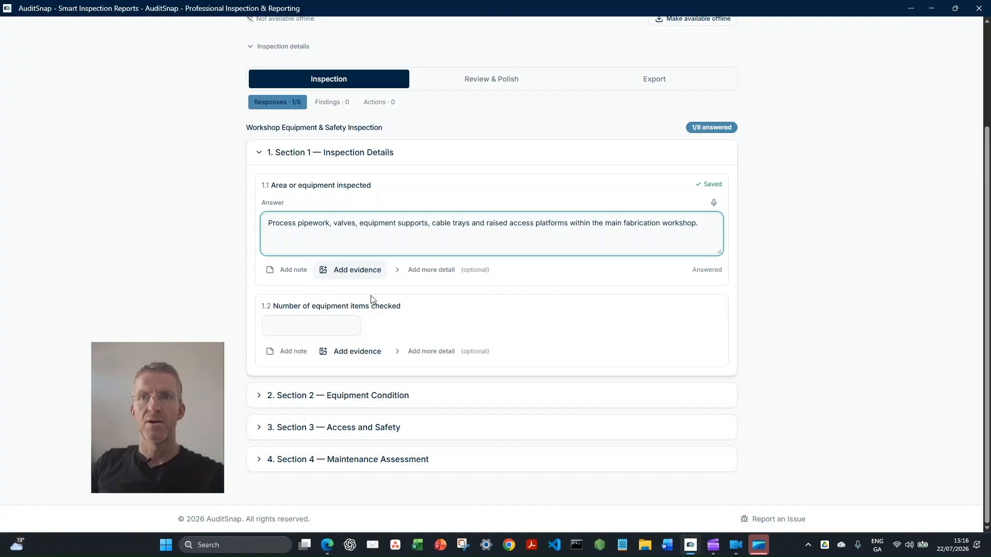
click(414, 270)
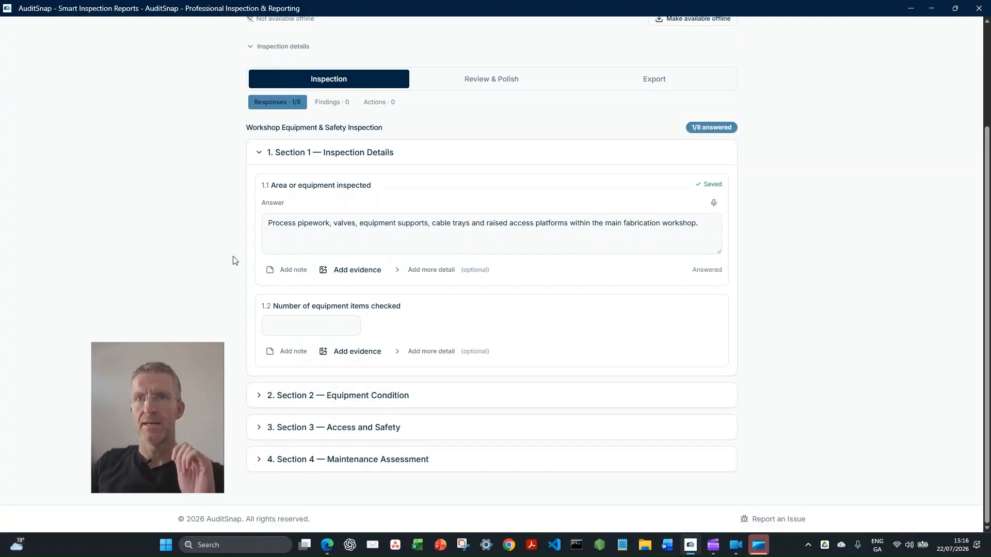
Set the number of equipment items checked to 7 in item 1.2 and collapse Section 1
click(294, 327)
text(7)
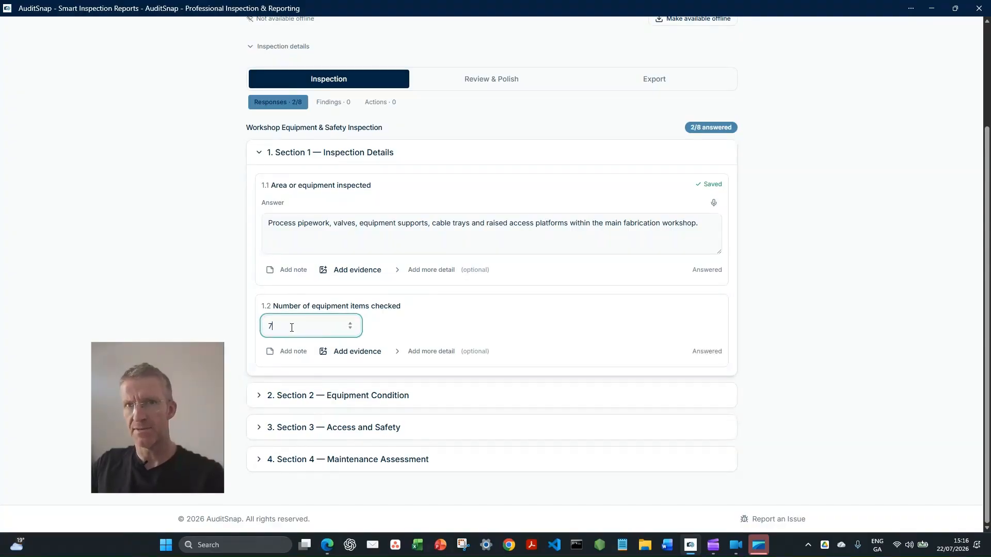
click(256, 154)
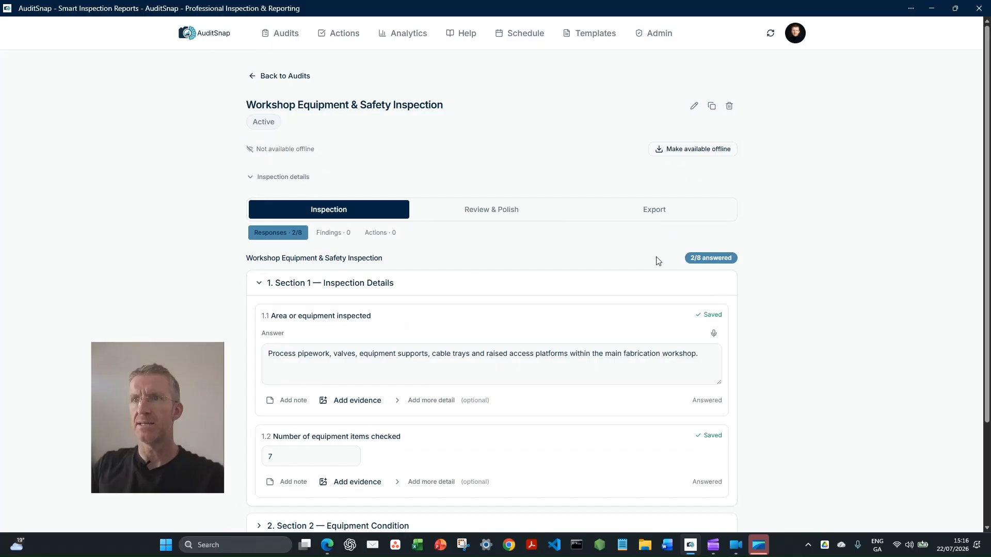
click(260, 284)
click(263, 287)
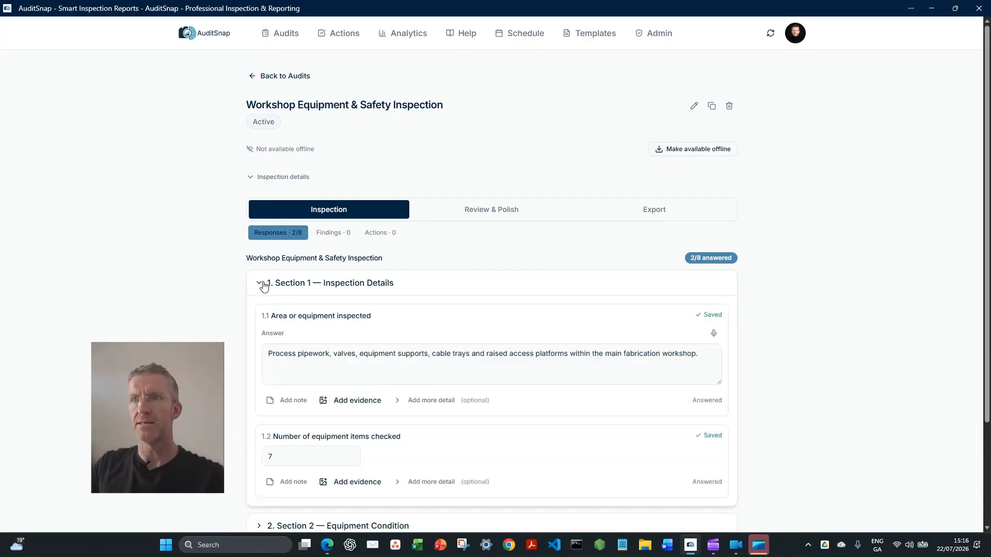
click(261, 284)
In Section 2, answer item 2.1 describing minor corrosion on bolts and pipe joints, coating damage on the steel frame and no visible leakage
click(263, 317)
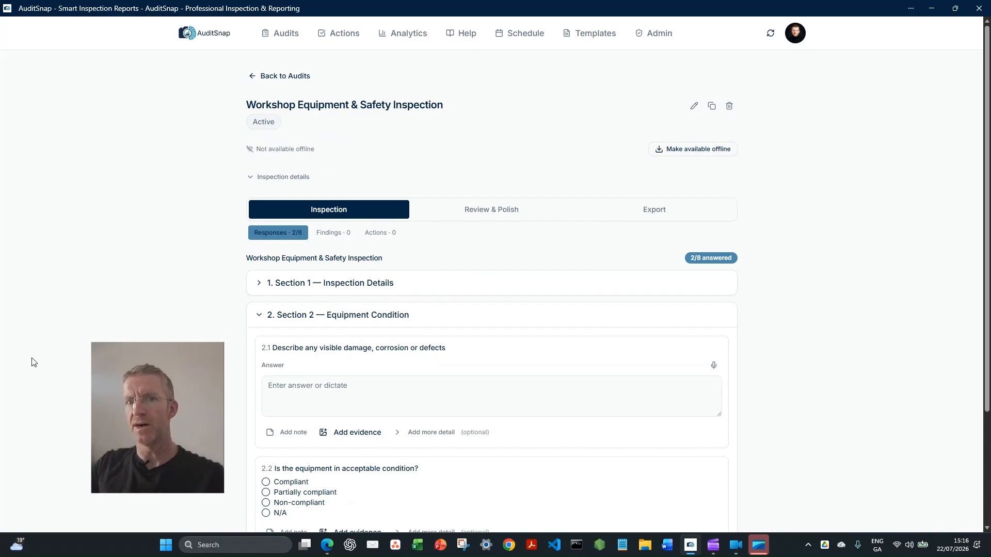
scroll(32, 362, down, 3)
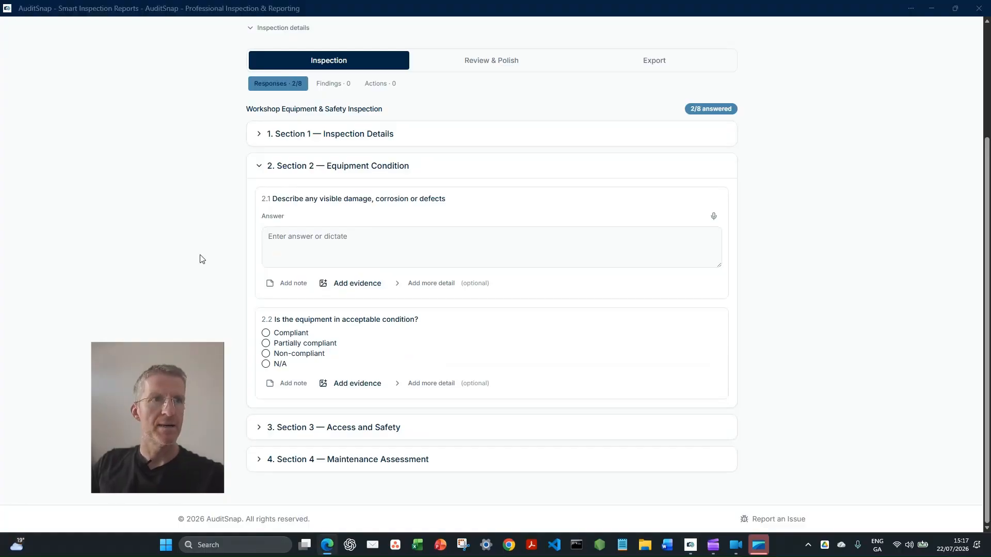
click(427, 247)
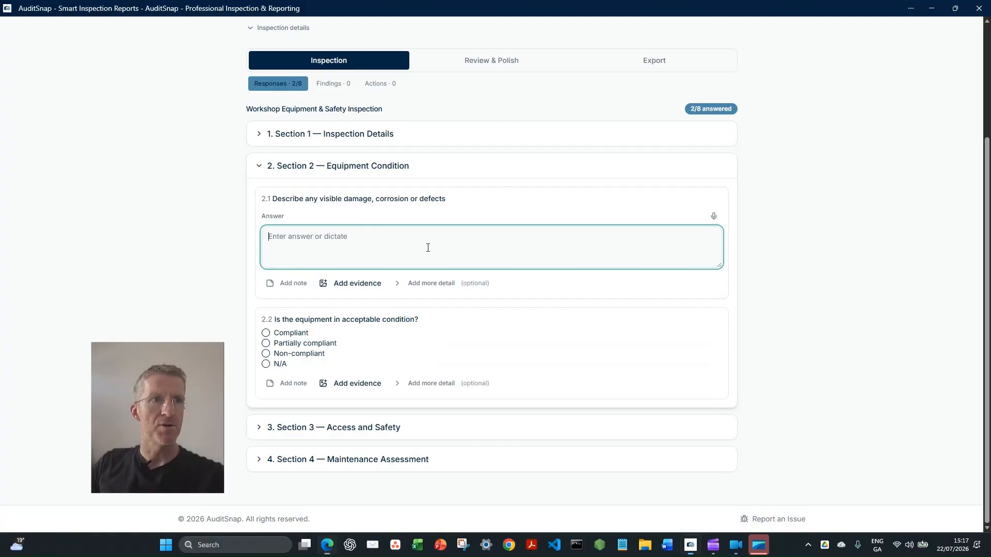
text(Minor corrosion was visible on several exposed bolts and pipe joints. Localised coating damage was also identified on the supporting steel frame. The main pipework and valve assemblies appeared secure with no visible leakage.)
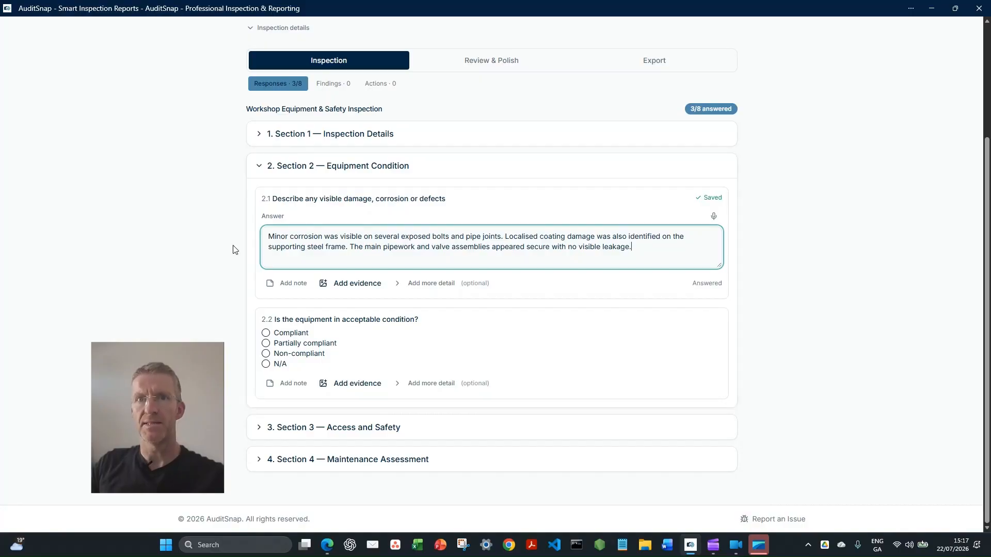
Attach the existing photos "Apr 16, 2026, 07_09_06 AM.jpg" and "Apr 16, 2026, 07_06_11 AM.jpg" as evidence to item 2.1
click(357, 283)
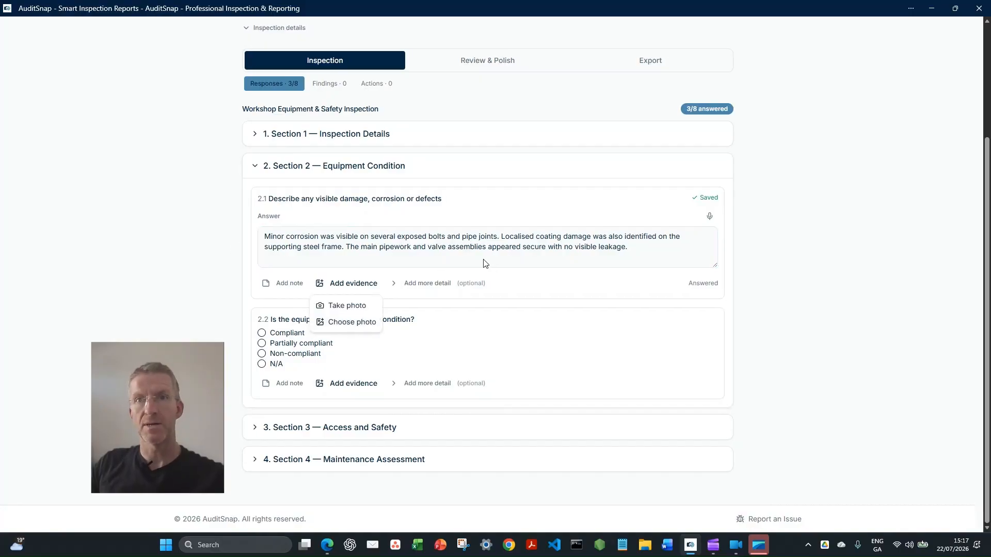
click(349, 329)
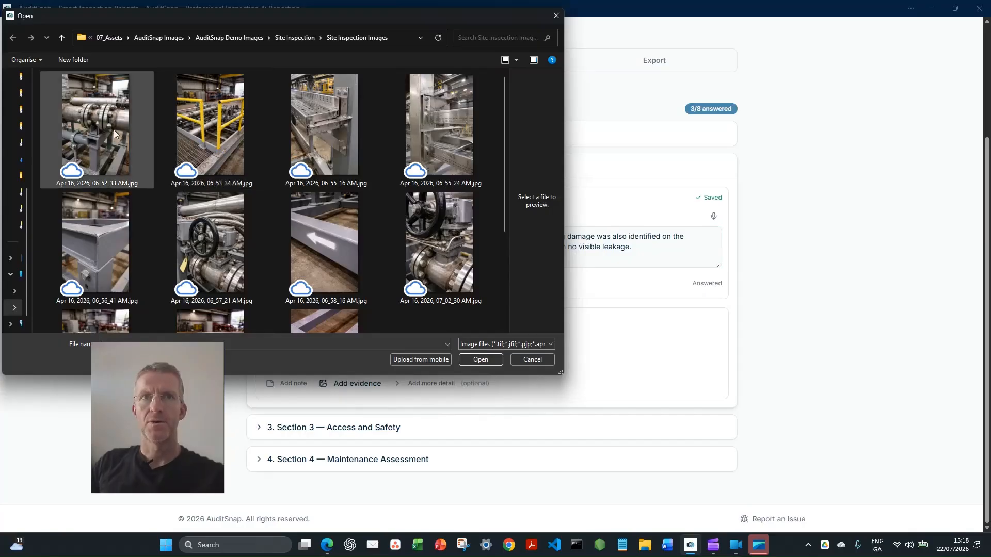
scroll(230, 228, down, 2)
scroll(227, 217, down, 3)
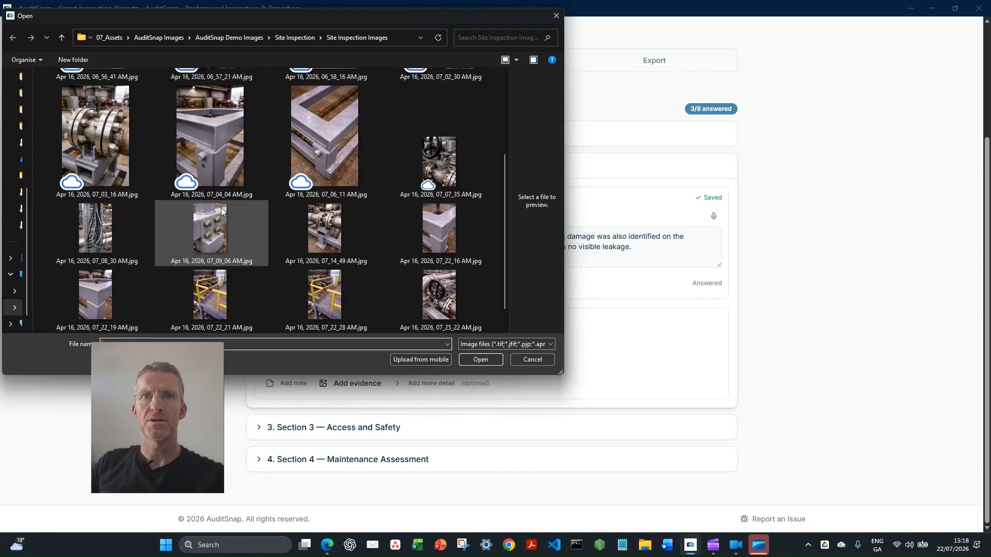
click(213, 224)
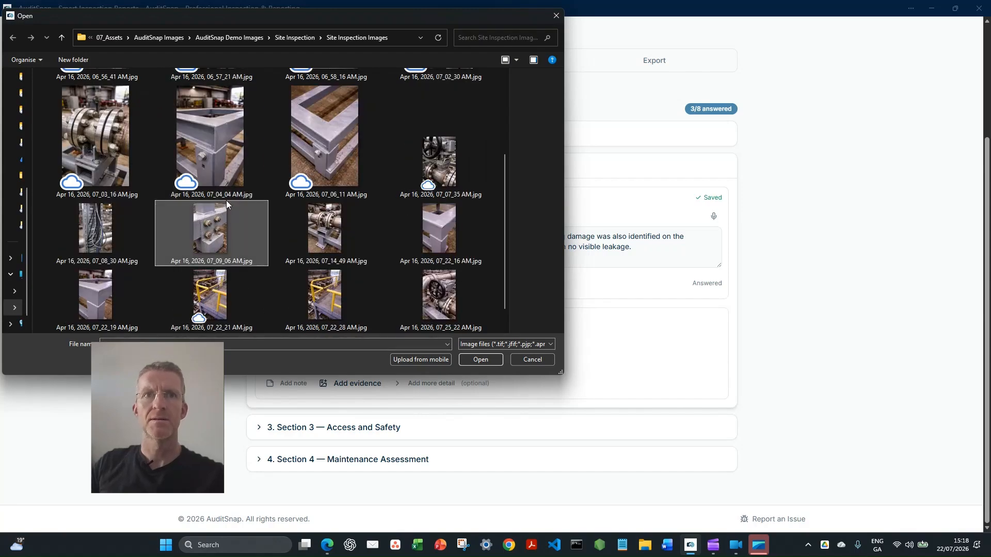
ctrl+click(337, 152)
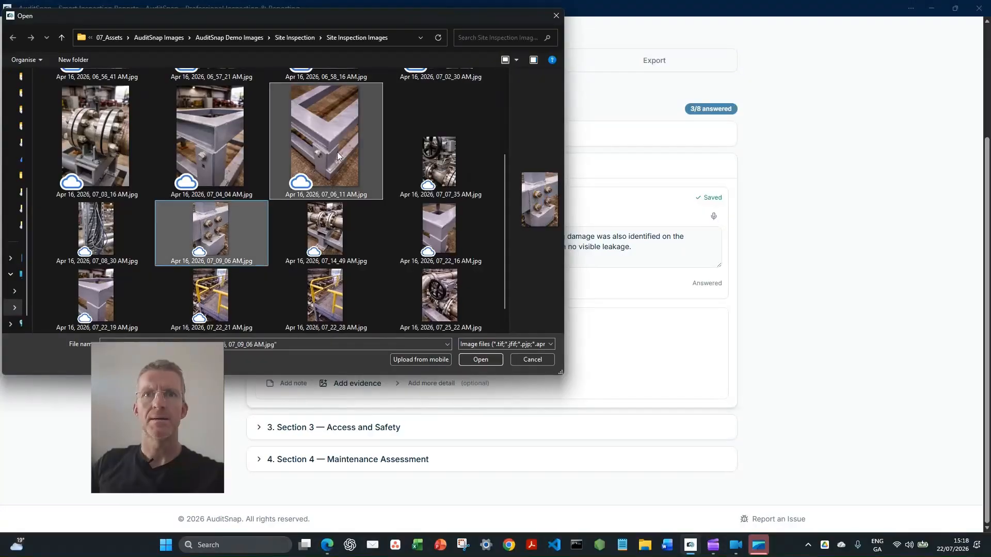
key(Return)
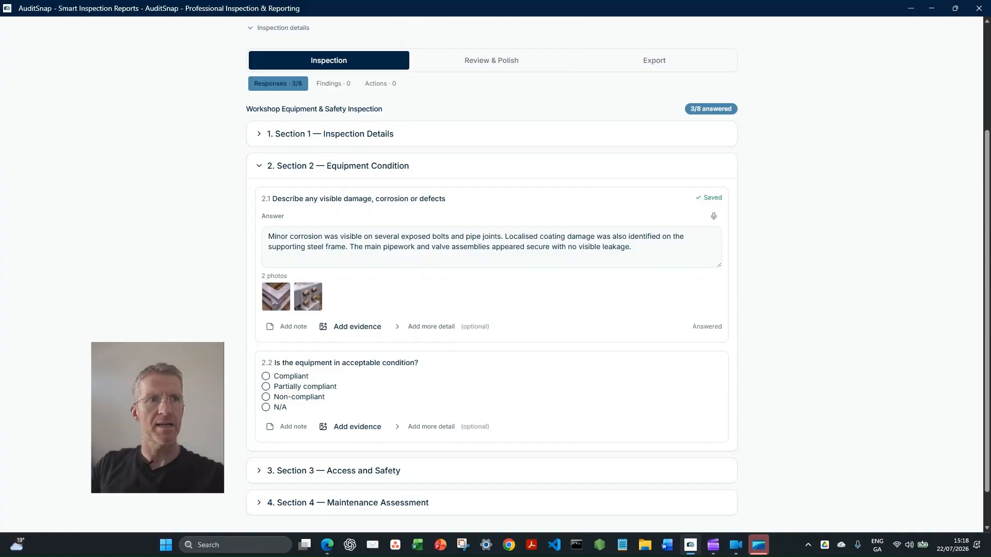
Answer item 2.2 as Non-compliant and start raising a finding from it
click(267, 397)
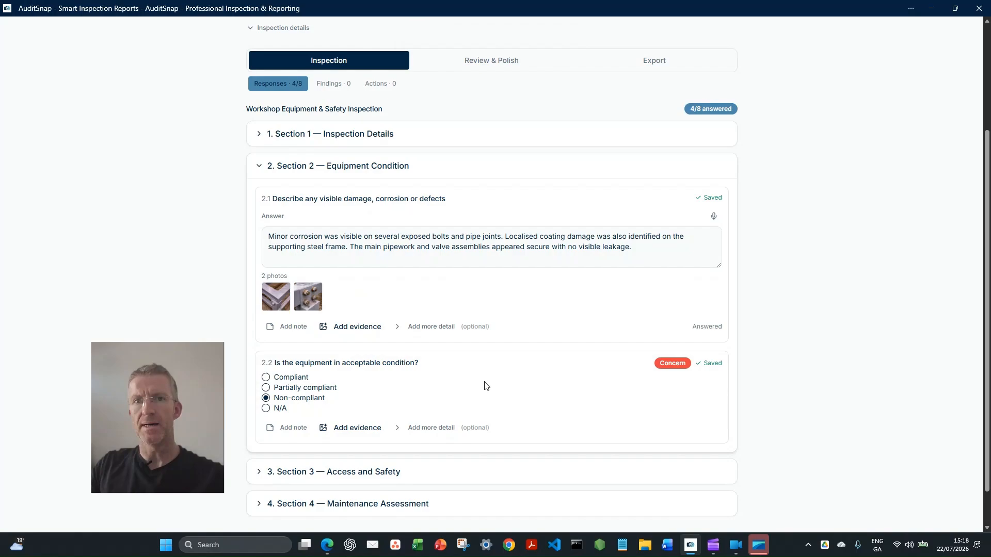
scroll(480, 380, down, 1)
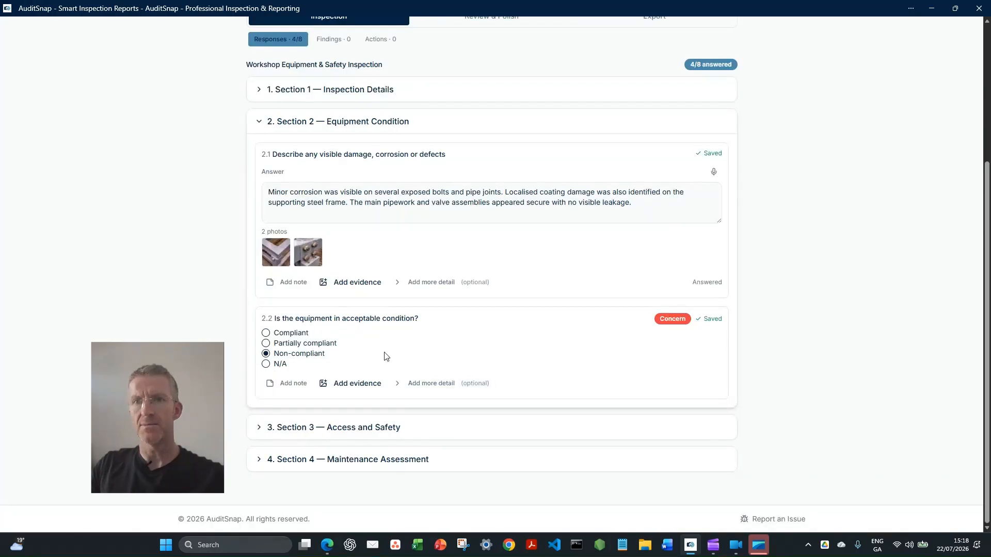
click(398, 384)
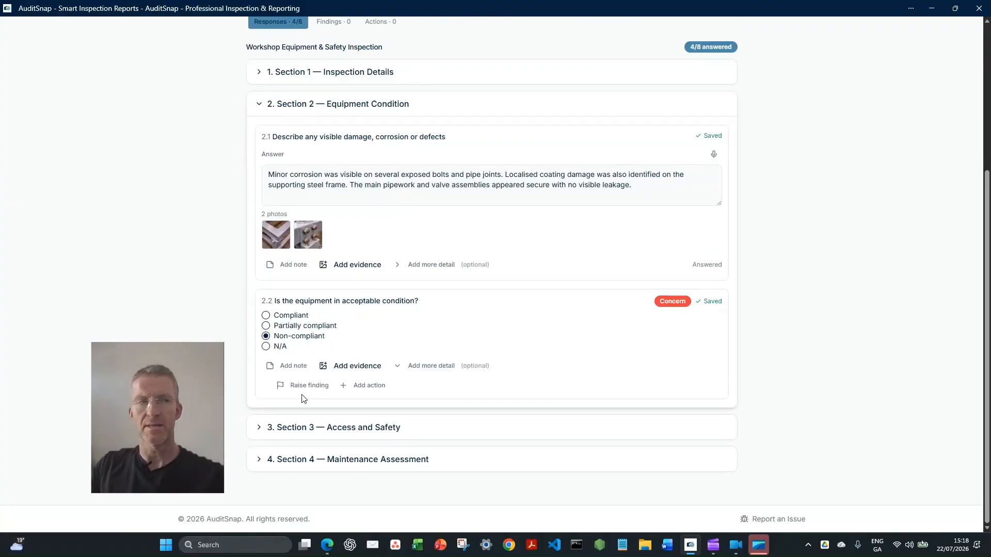
click(310, 390)
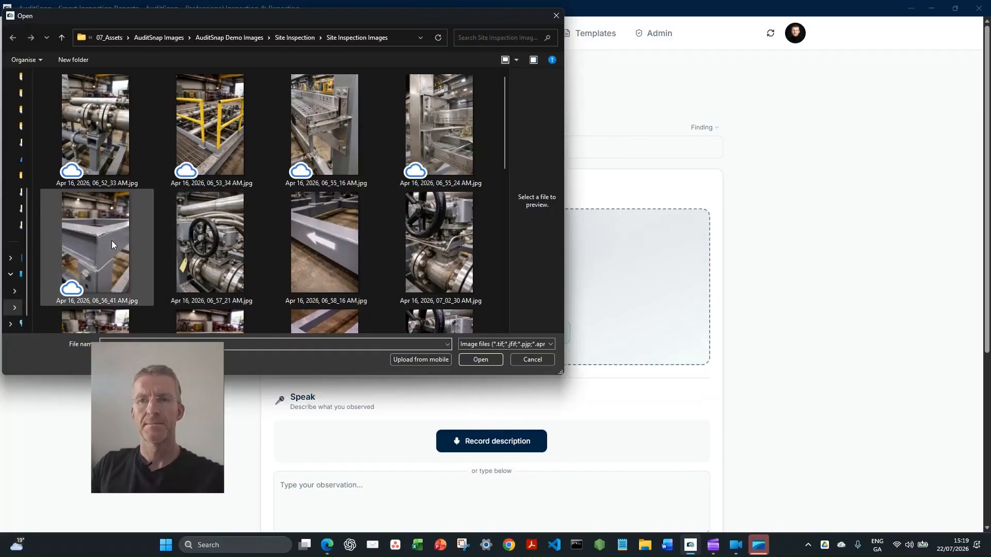
Add the site photos stamped 07_09_06, 07_14_49 and 07_22_16 AM to the finding
click(506, 265)
click(233, 126)
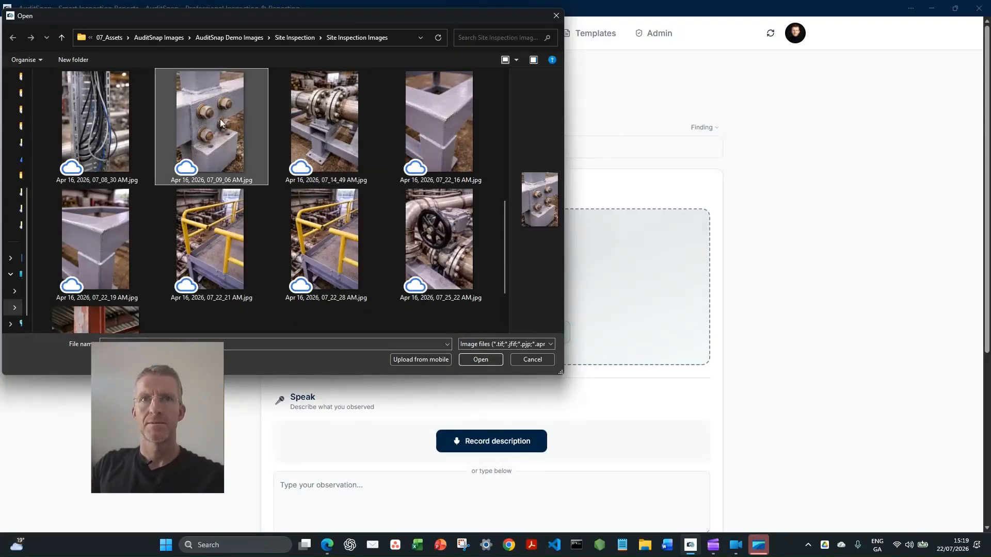
ctrl+click(299, 112)
ctrl+click(436, 130)
click(480, 359)
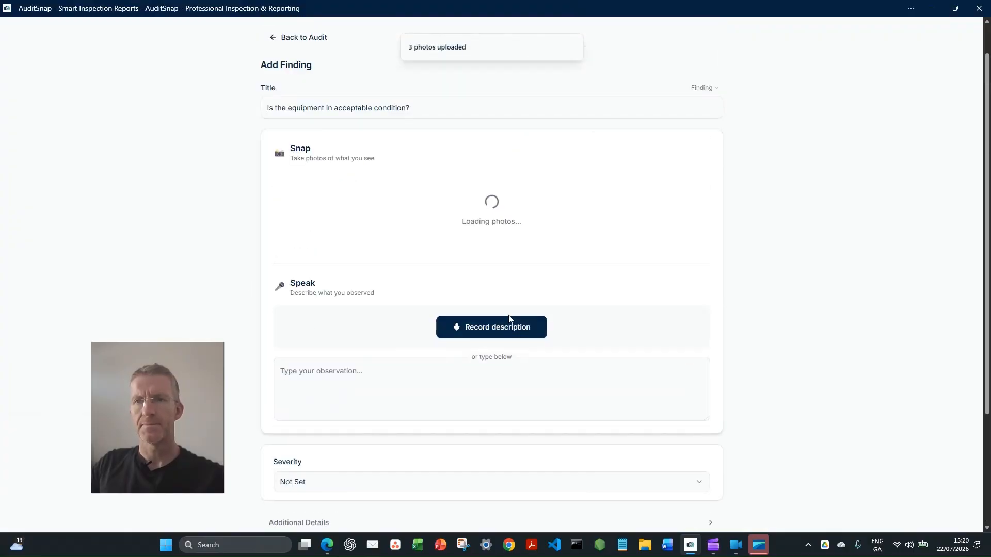
Record a voice description of surface corrosion on exposed bolts and pipe connections and localised coating damage on the supporting steelwork
click(487, 328)
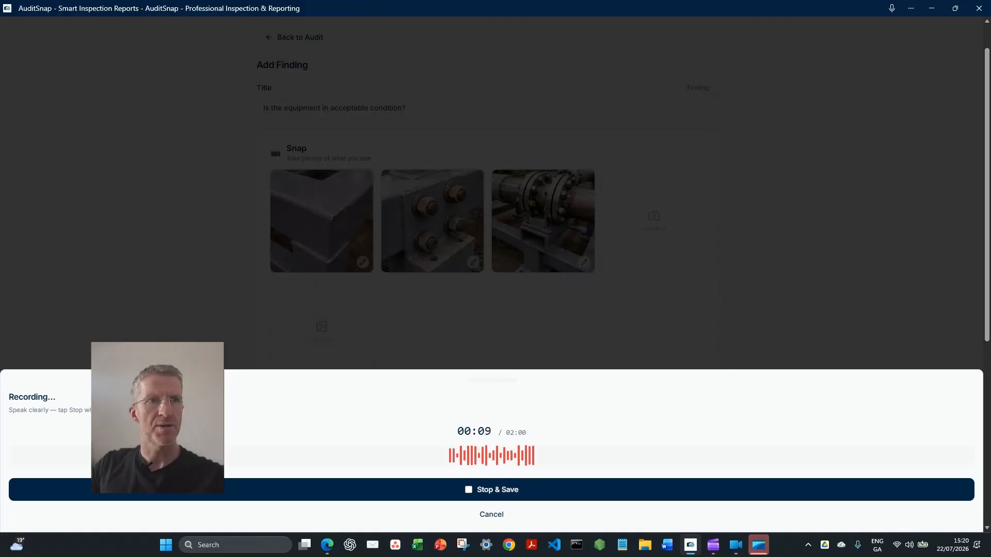
click(497, 489)
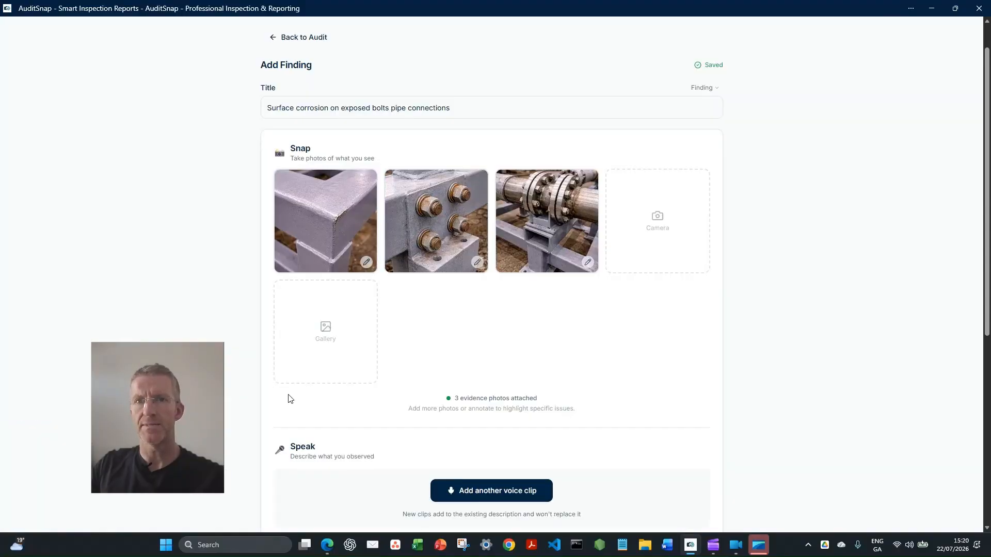
scroll(288, 397, down, 1)
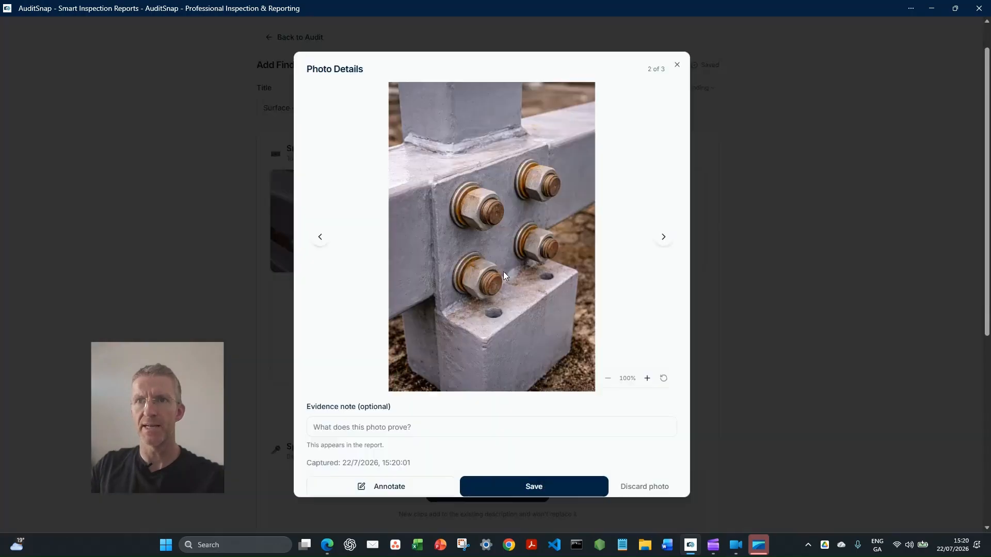
Annotate the bolt photo with a rectangle around each of the four corroded bolts and save the annotated copy
click(407, 487)
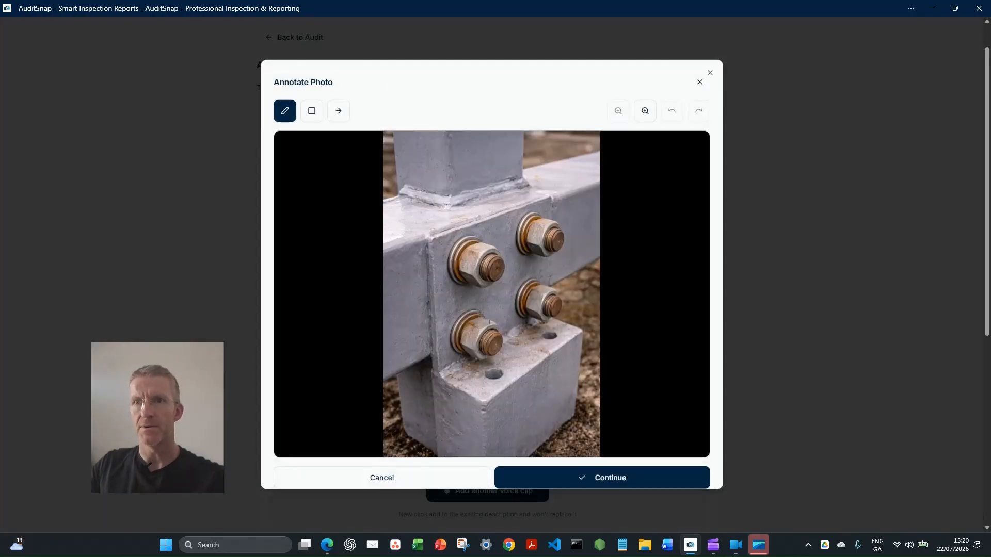
click(312, 111)
drag(431, 302, 515, 375)
drag(433, 226, 521, 299)
drag(504, 203, 573, 271)
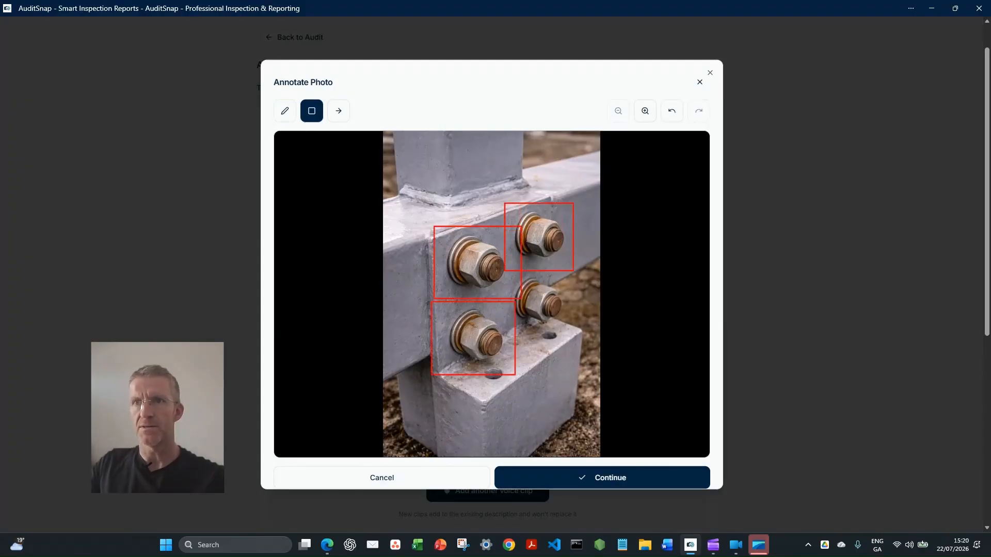
mouse_move(571, 334)
mouse_down()
mouse_move(459, 269)
mouse_move(503, 276)
mouse_up()
click(614, 478)
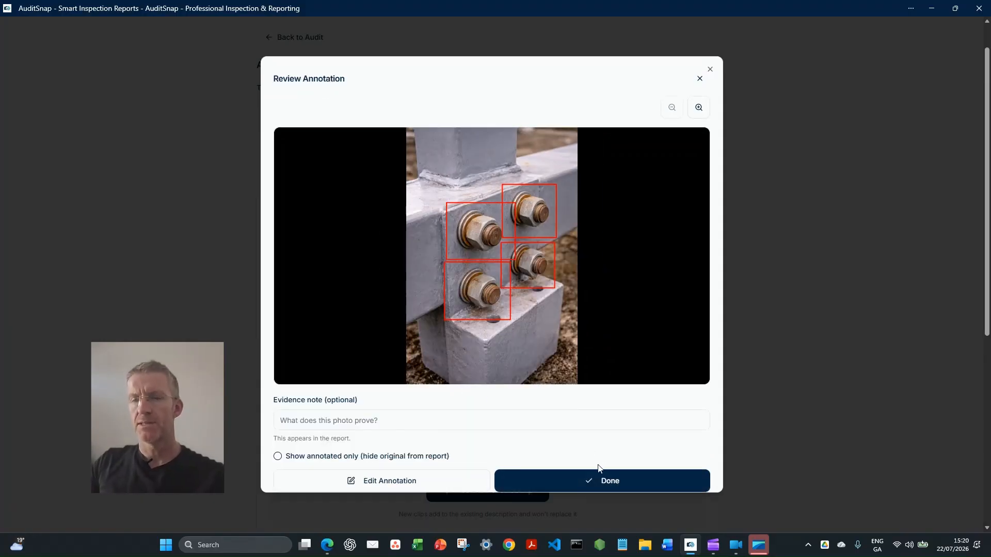
click(632, 482)
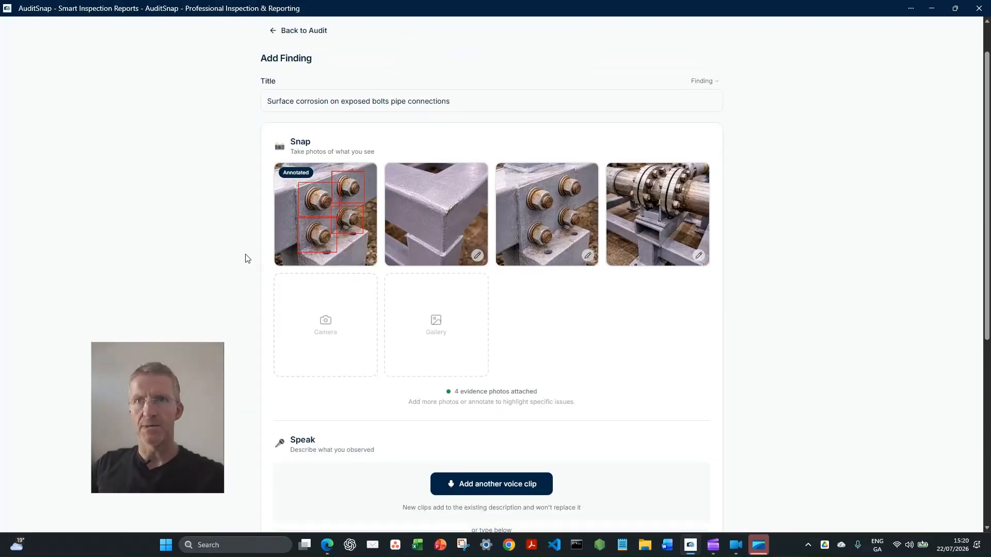
Set the finding's severity to High
scroll(242, 258, down, 2)
scroll(243, 259, down, 4)
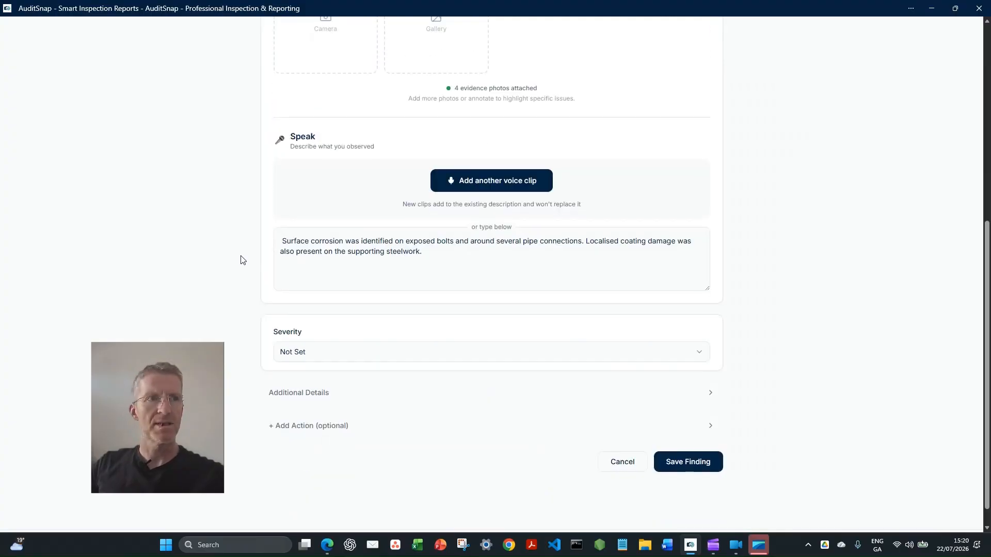
scroll(242, 259, down, 1)
click(373, 329)
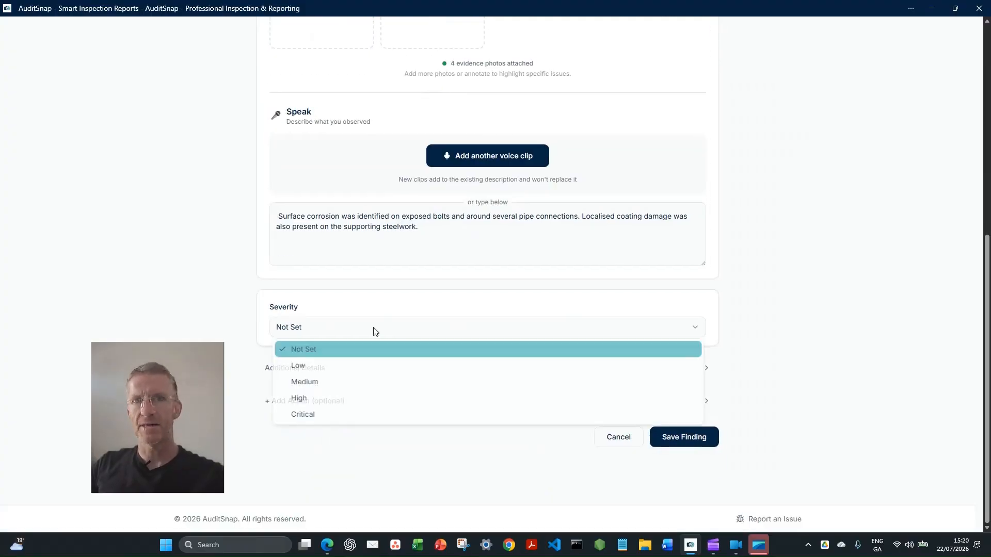
click(320, 399)
In the finding's additional details, add the location "Workshop A" and the tag "Corrosion"
click(284, 368)
scroll(256, 336, down, 3)
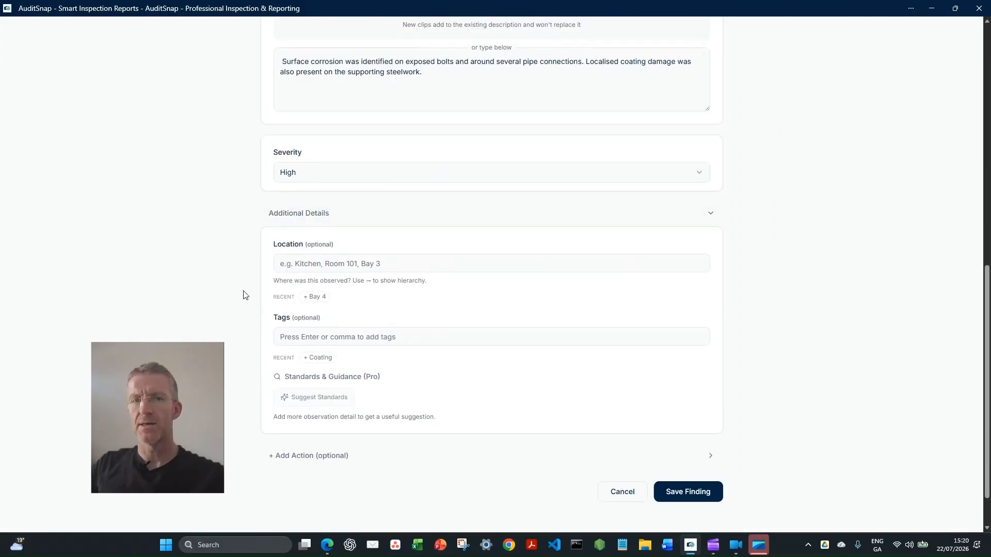
click(374, 263)
text(Work)
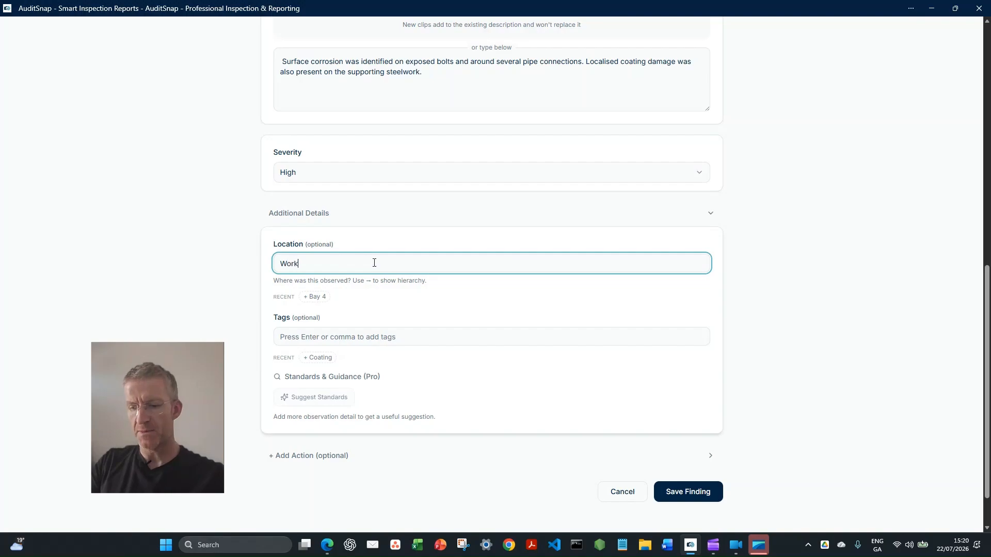
text(shop A)
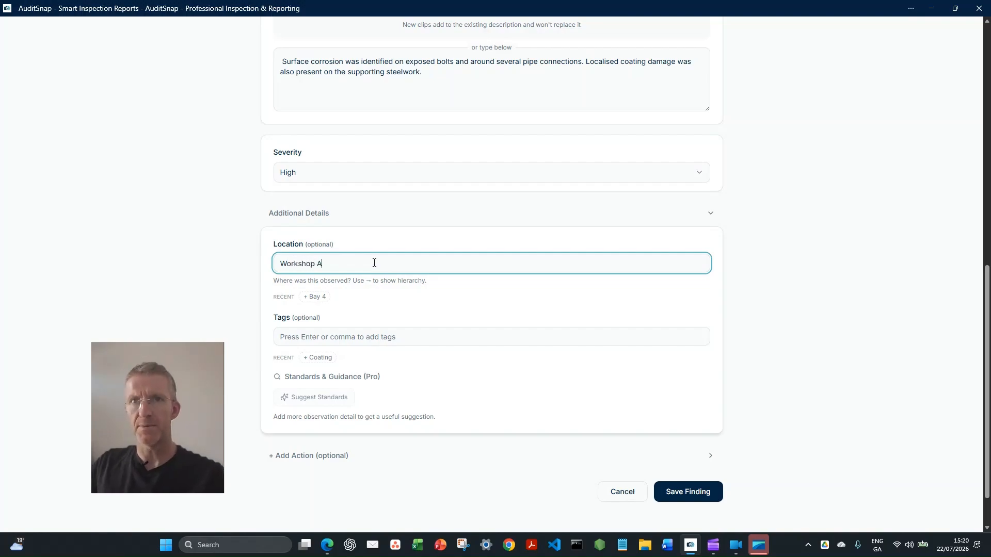
key(Tab)
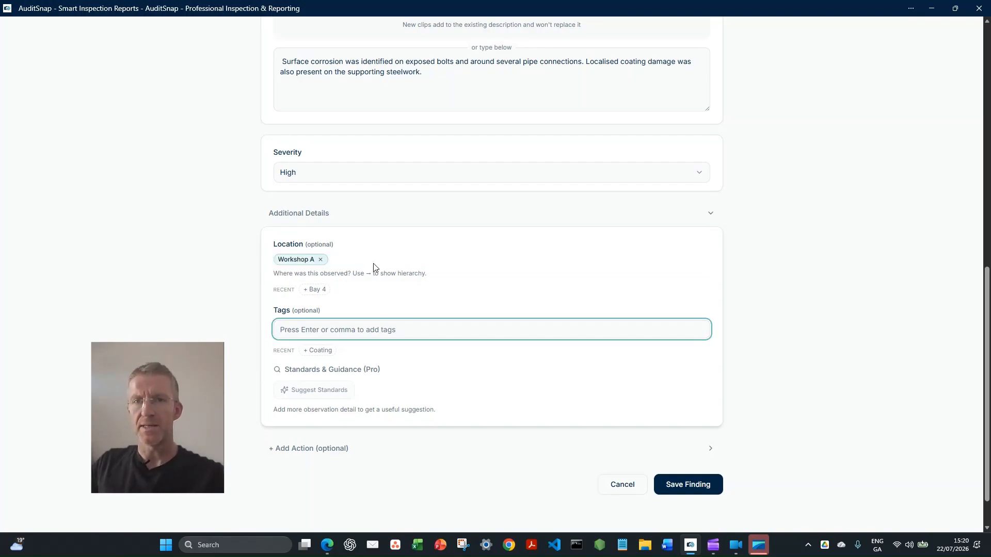
text(Corrosion)
key(Tab)
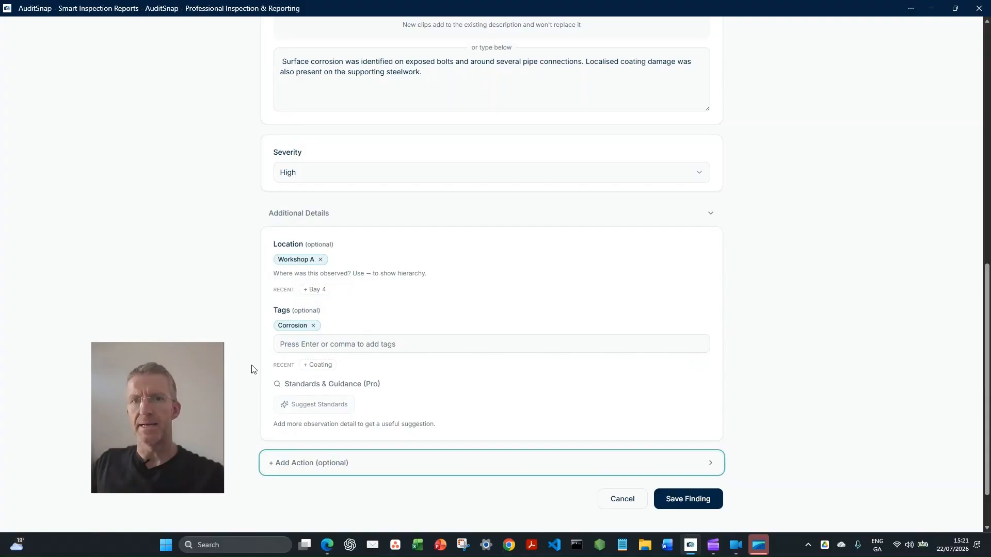
Check the completed finding form and save the finding
scroll(312, 347, down, 1)
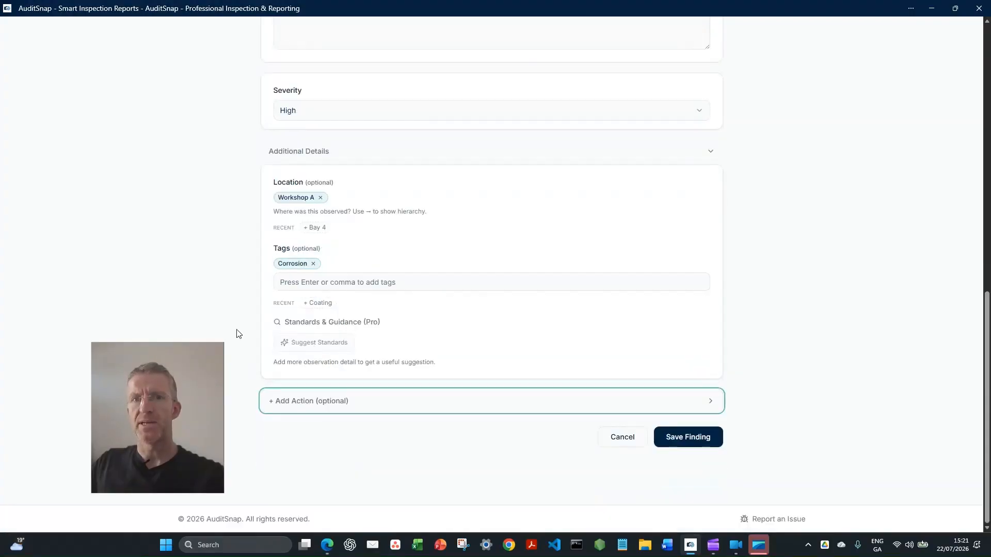
scroll(259, 279, up, 3)
scroll(262, 279, up, 4)
scroll(261, 279, down, 7)
click(688, 436)
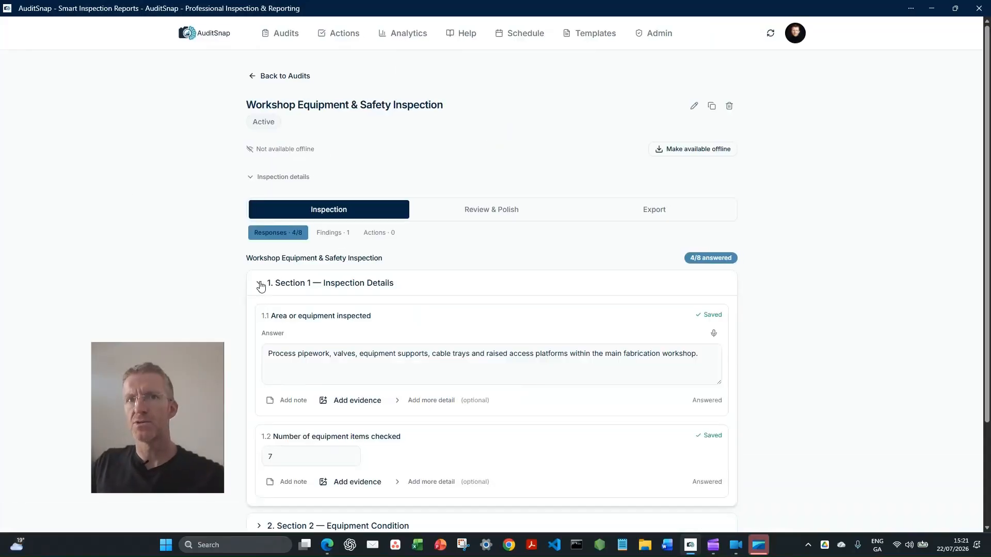
Return to item 2.2 in Section 2, expand its additional detail options and check the finding raised there
scroll(230, 323, down, 5)
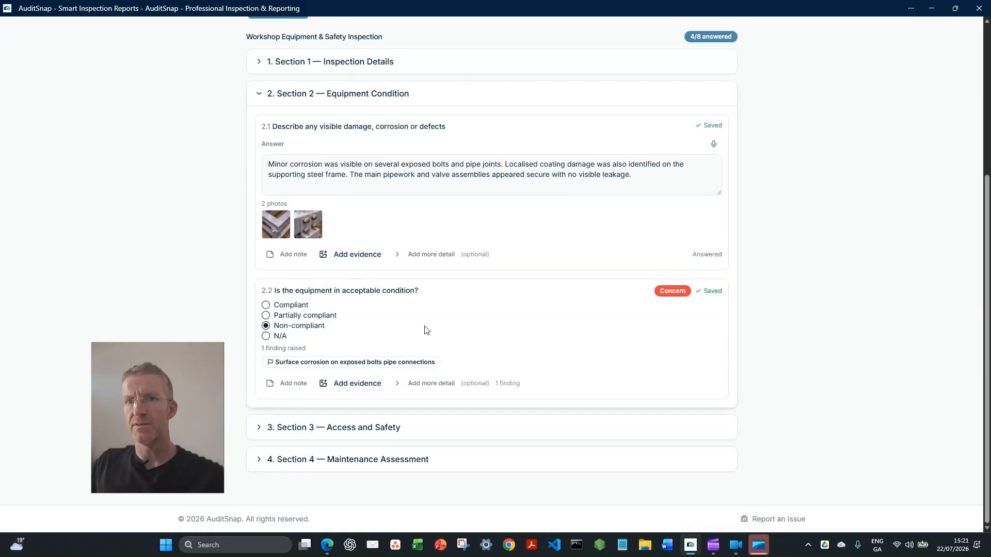
click(398, 384)
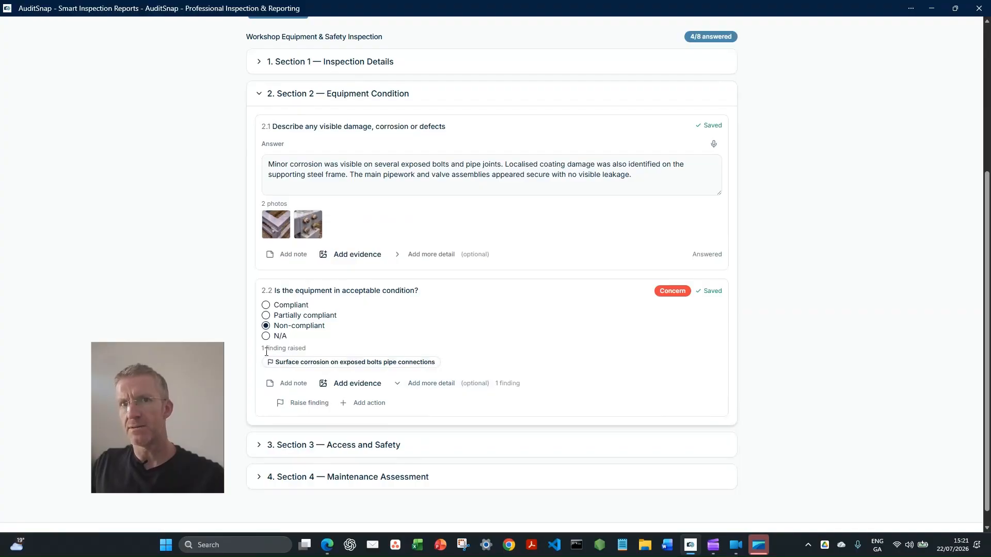
drag(265, 349, 326, 350)
click(361, 345)
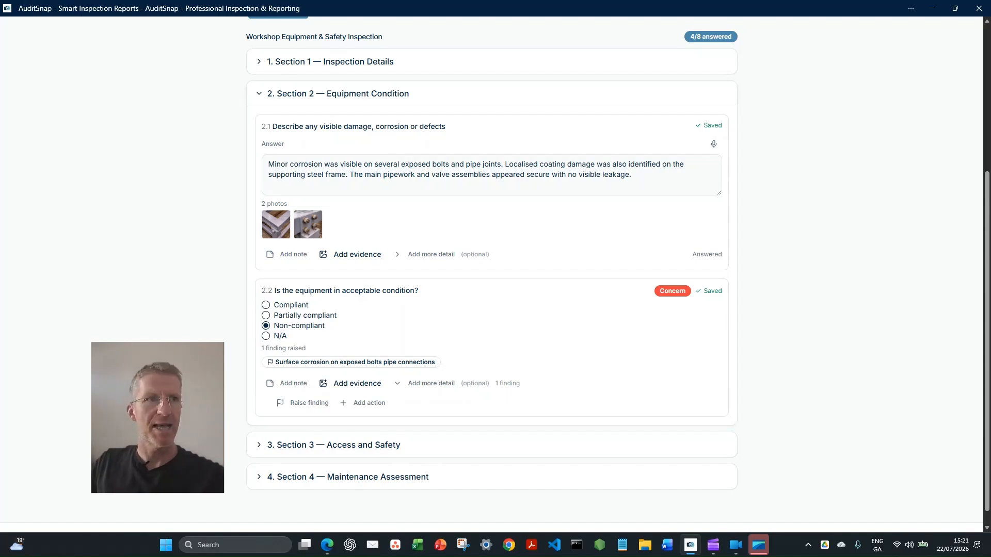
Add an action to item 2.2 titled "Treat corrosion and repair coating" with High priority
click(364, 403)
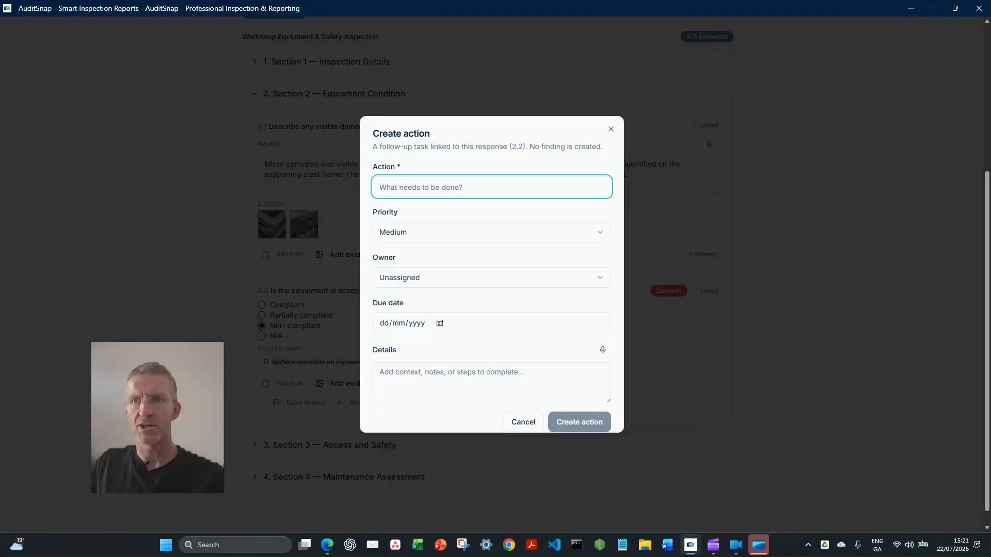
key(alt+Tab)
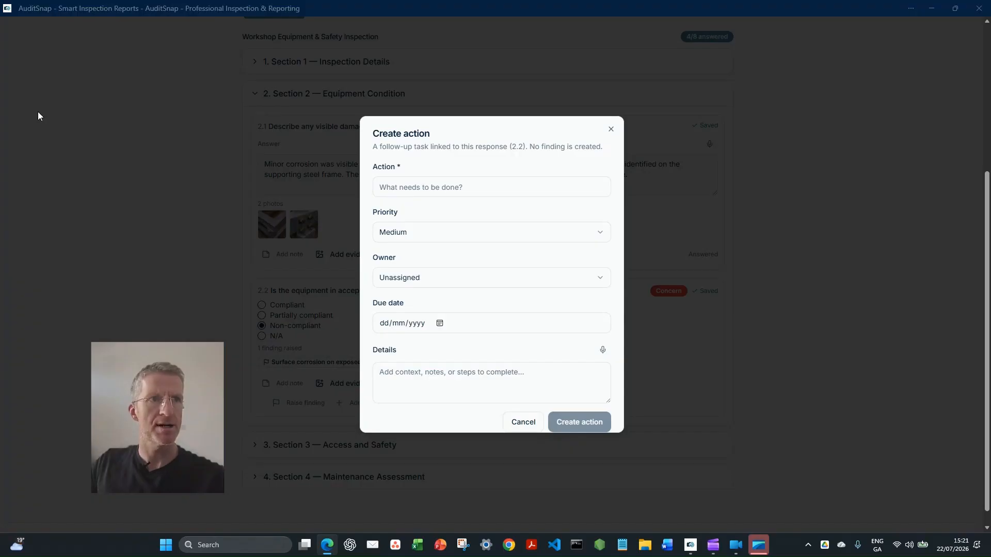
click(439, 187)
text(Treat corrosion and repair coating)
click(442, 233)
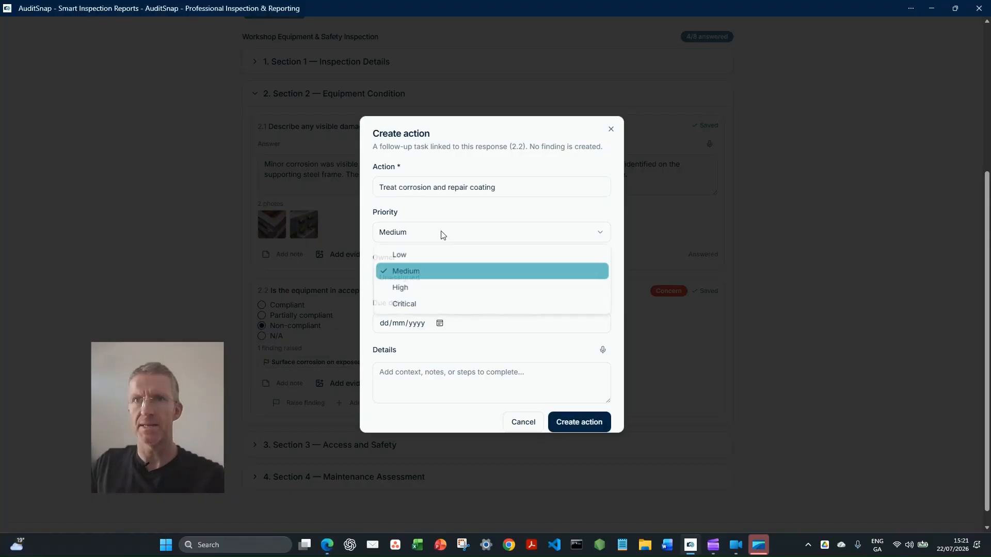
click(419, 286)
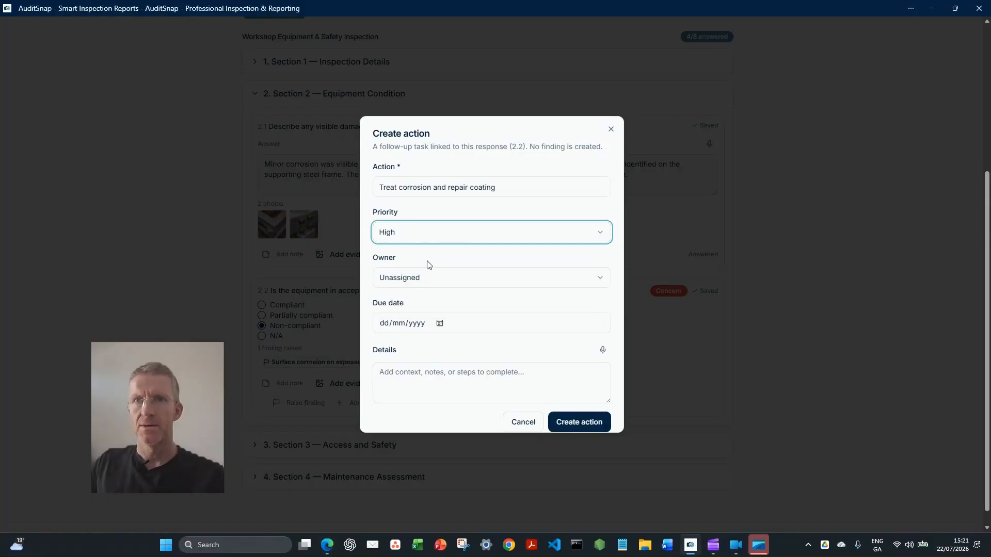
Assign the corrosion treatment action to yourself and set its due date to 29/07/2026
click(428, 279)
click(417, 321)
click(440, 324)
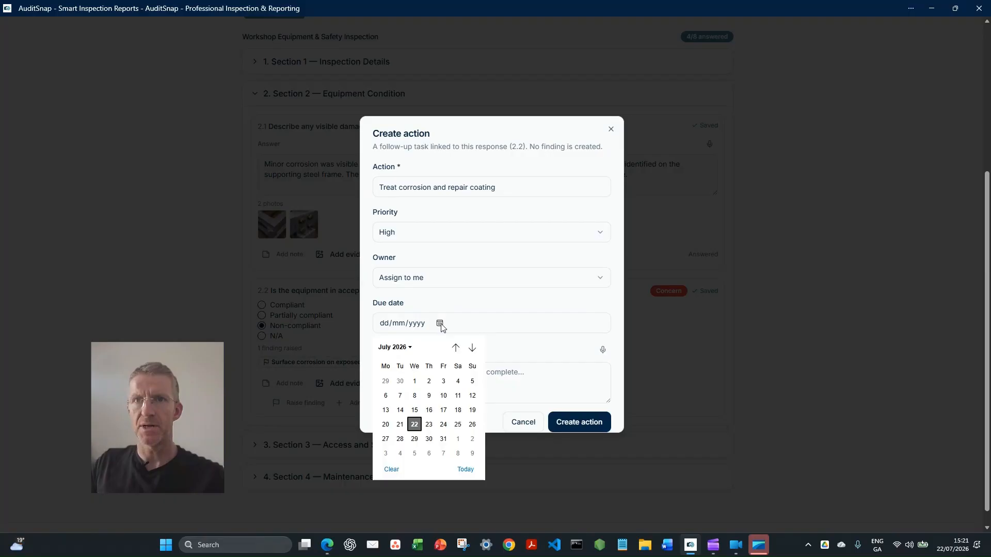
click(415, 438)
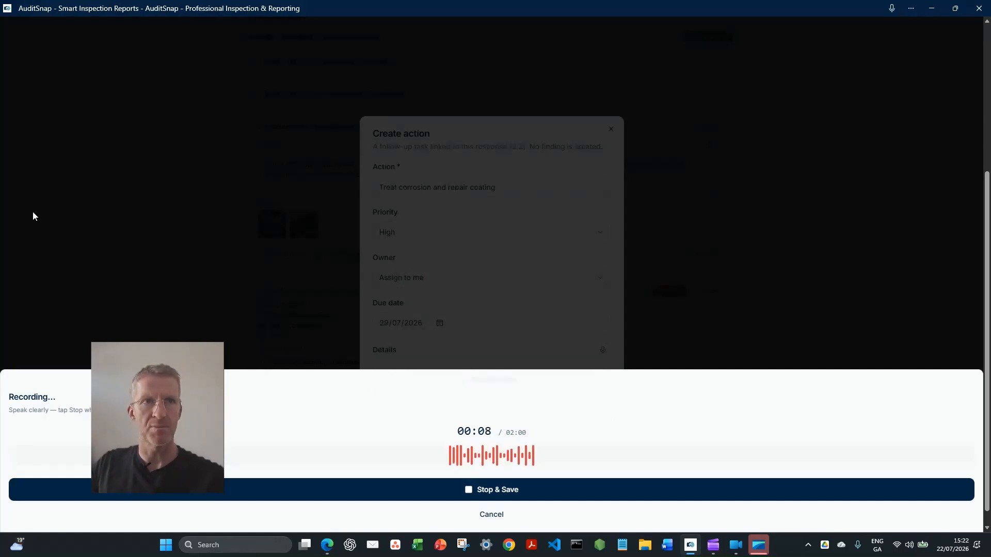
Dictate action details on cleaning and inspecting the affected areas, replacing corroded fixings and reinstating the protective coating, and create the action
click(531, 491)
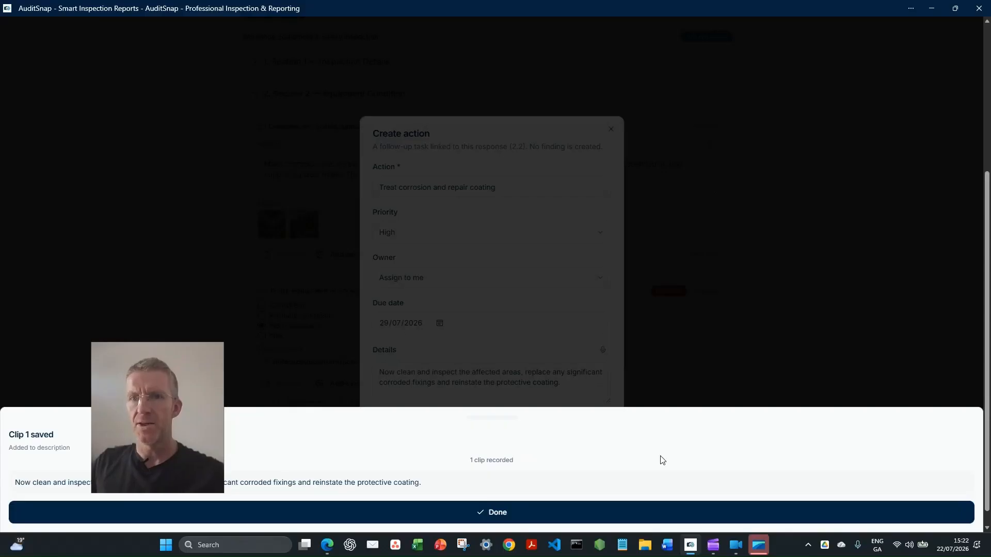
click(650, 512)
click(598, 423)
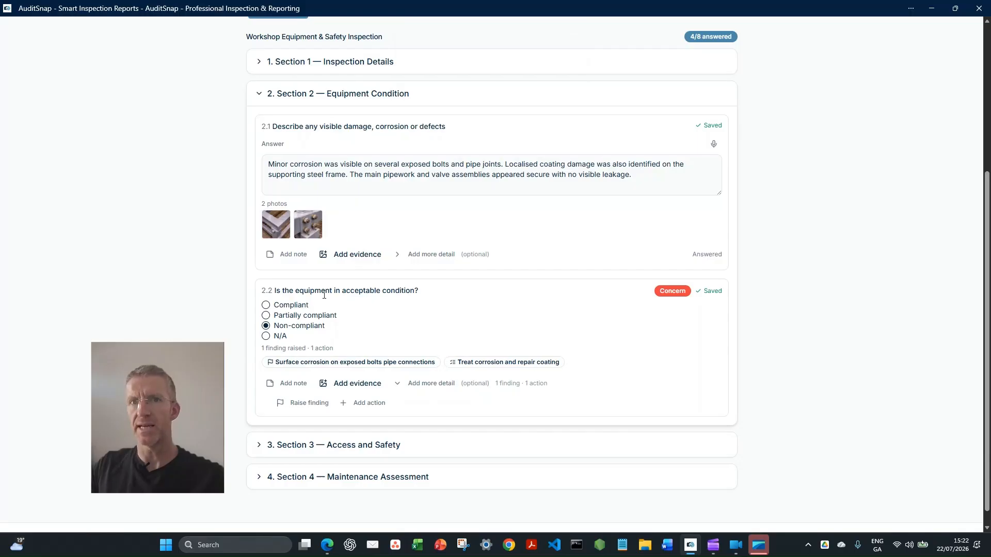
Collapse Section 2, expand Section 3 and answer item 3.1 with the prepared text about the broken yellow handrail and loose hanging cables
click(259, 95)
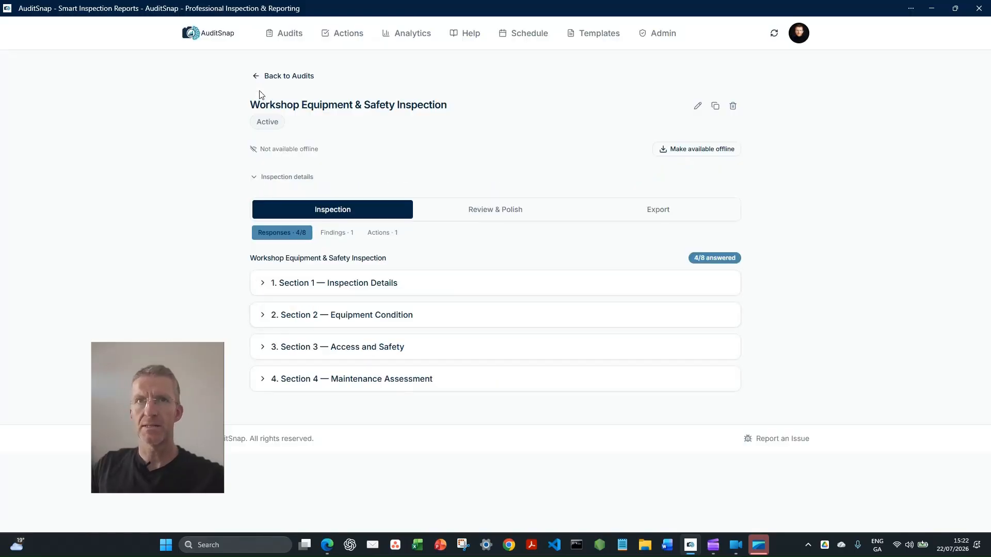
click(298, 346)
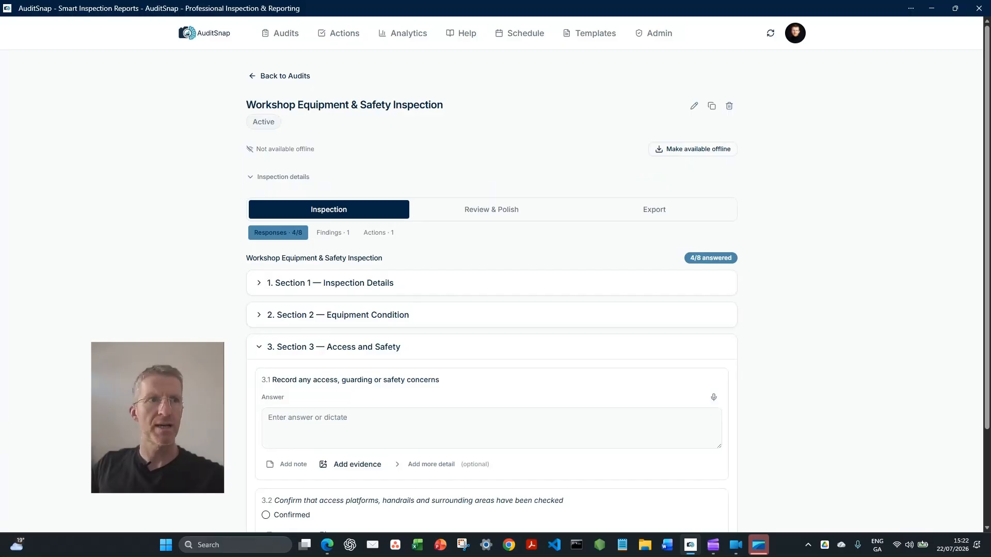
key(alt+Tab)
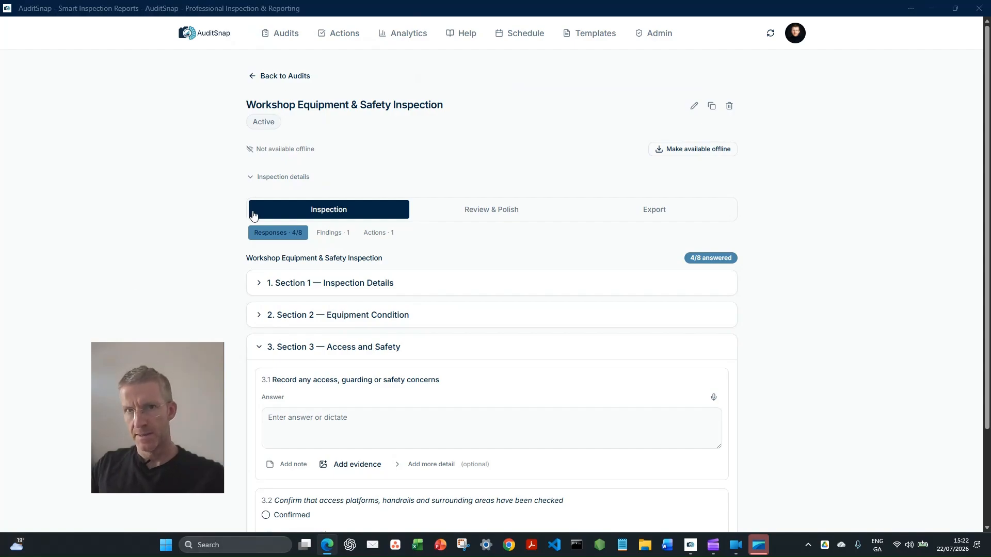
scroll(360, 307, down, 2)
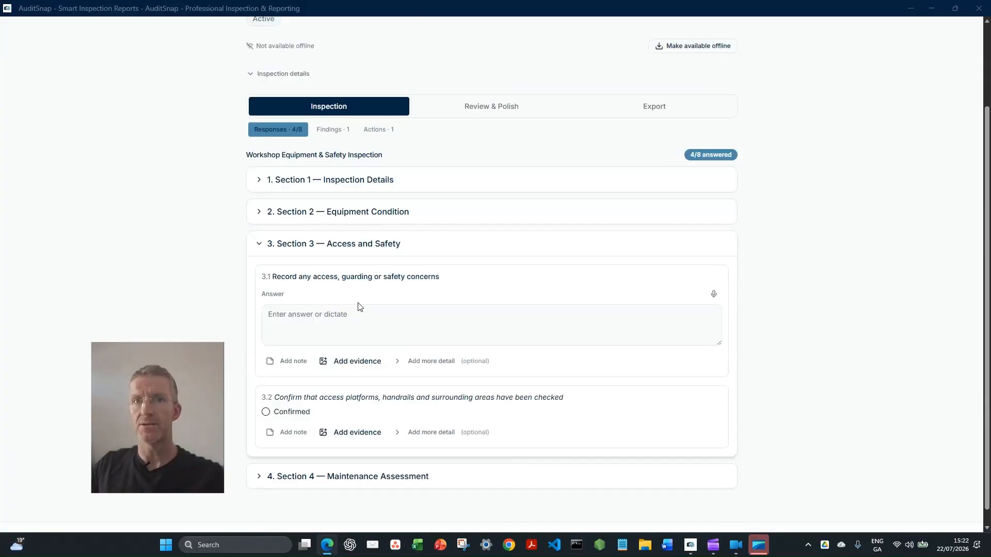
click(424, 311)
text(A section of yellow handrail was broken, leaving an opening along the edge of the raised platform. Loose cables were also hanging from an open cable-support section.)
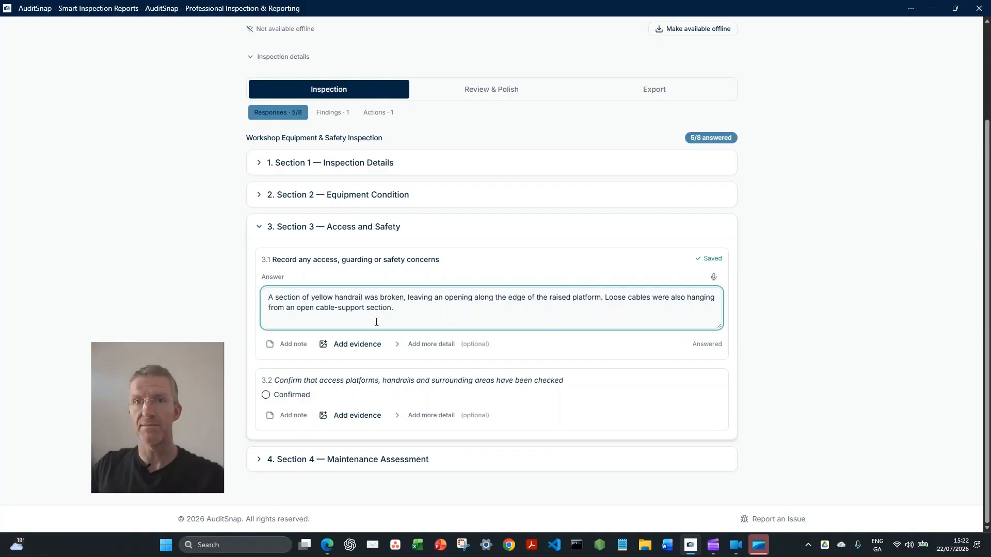
Attach the handrail photo "Apr 16, 2026, 06_53_34 AM.jpg" and the loose cable photo "Apr 16, 2026, 07_08_30 AM.jpg" as evidence to item 3.1
click(356, 344)
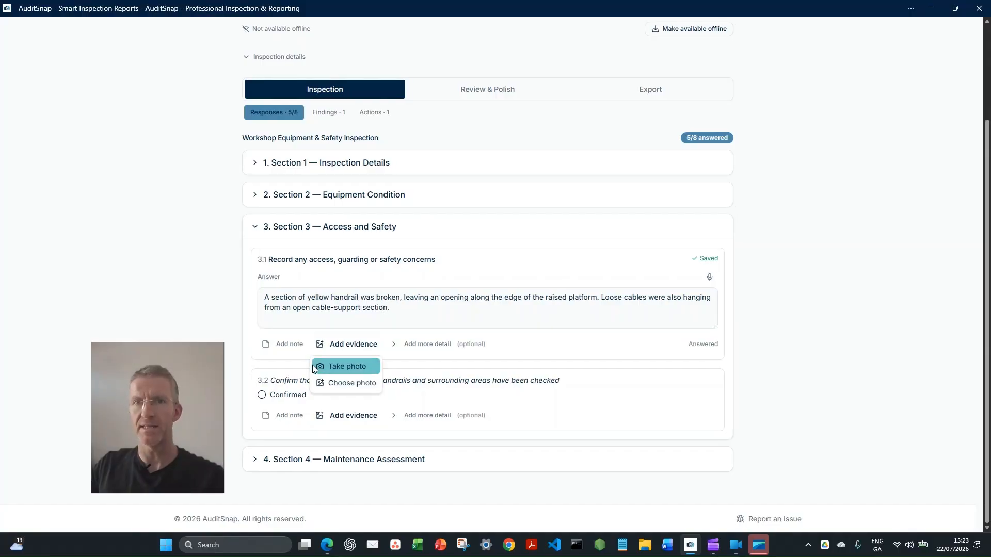
click(336, 382)
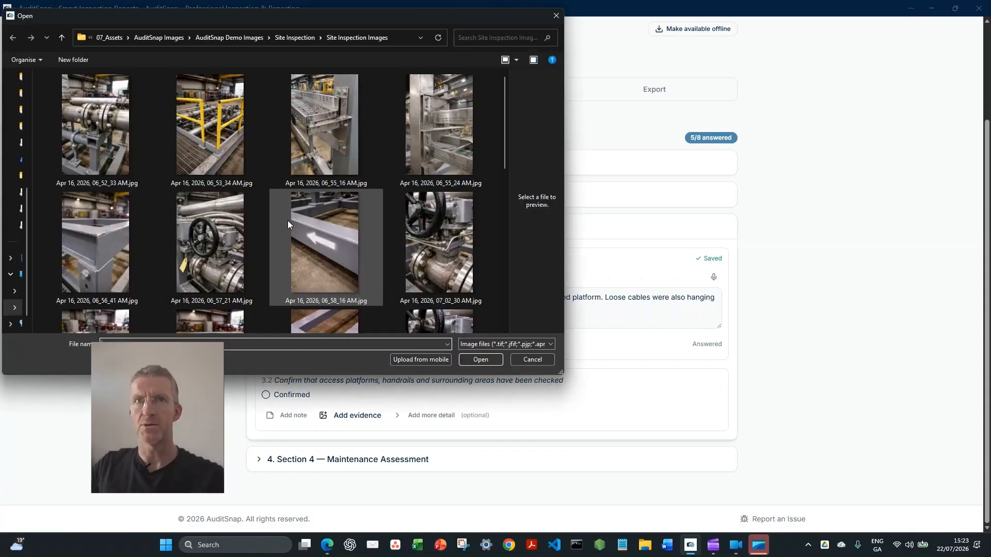
click(239, 132)
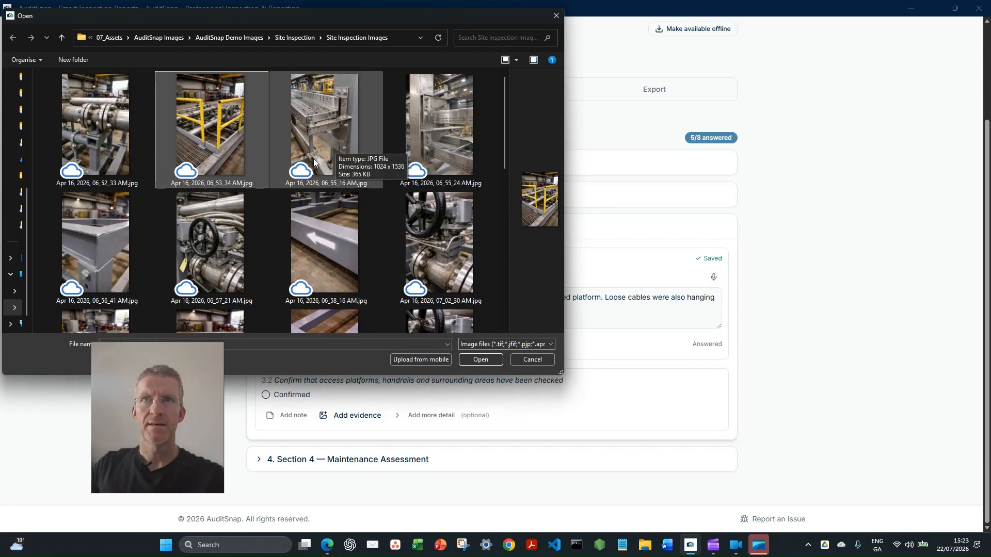
scroll(333, 158, down, 5)
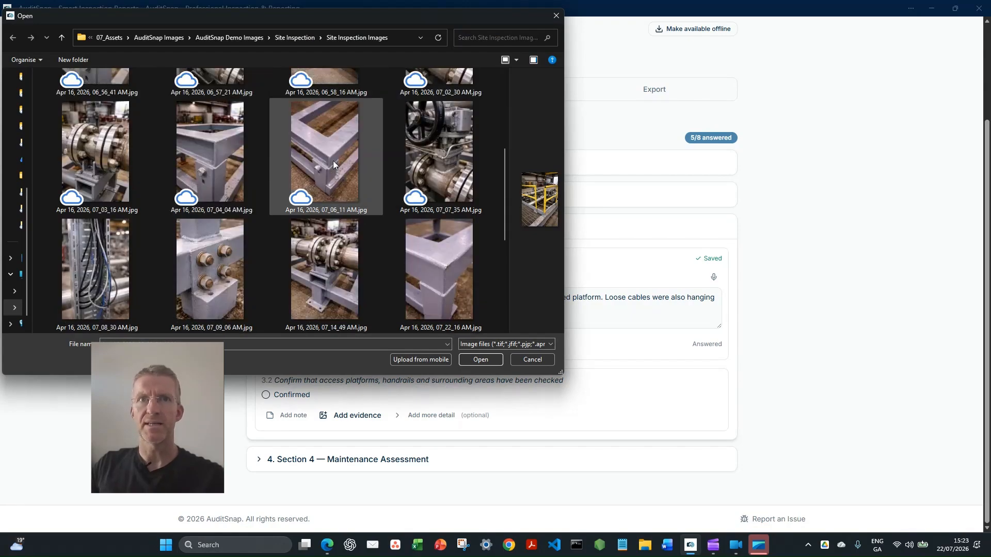
ctrl+click(98, 158)
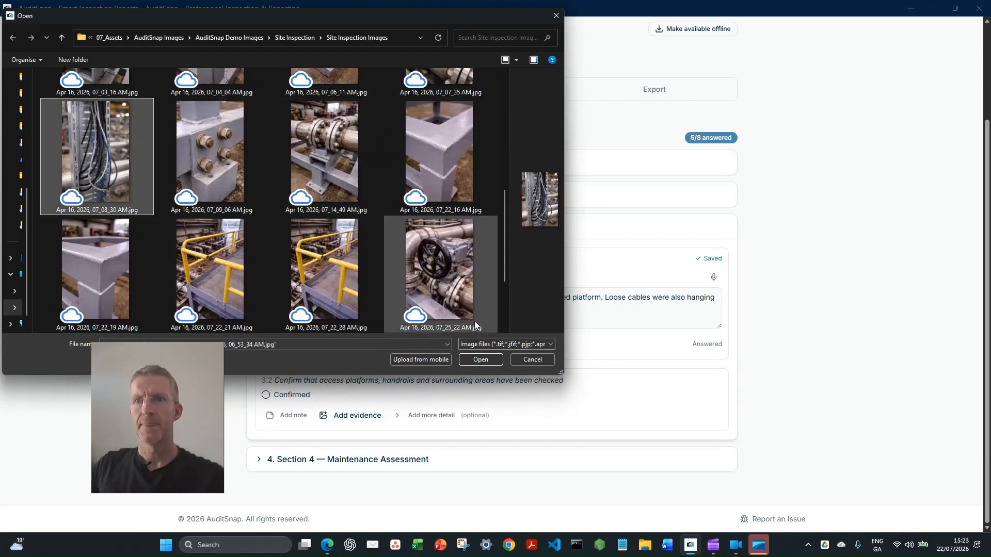
click(496, 364)
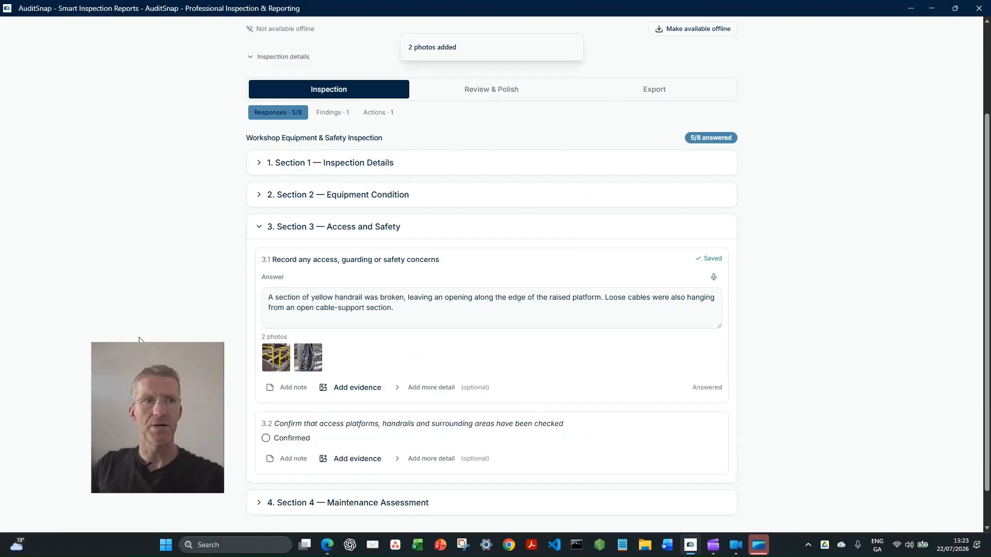
Raise a finding from item 3.1 and title it "Damaged platform handrail"
click(398, 391)
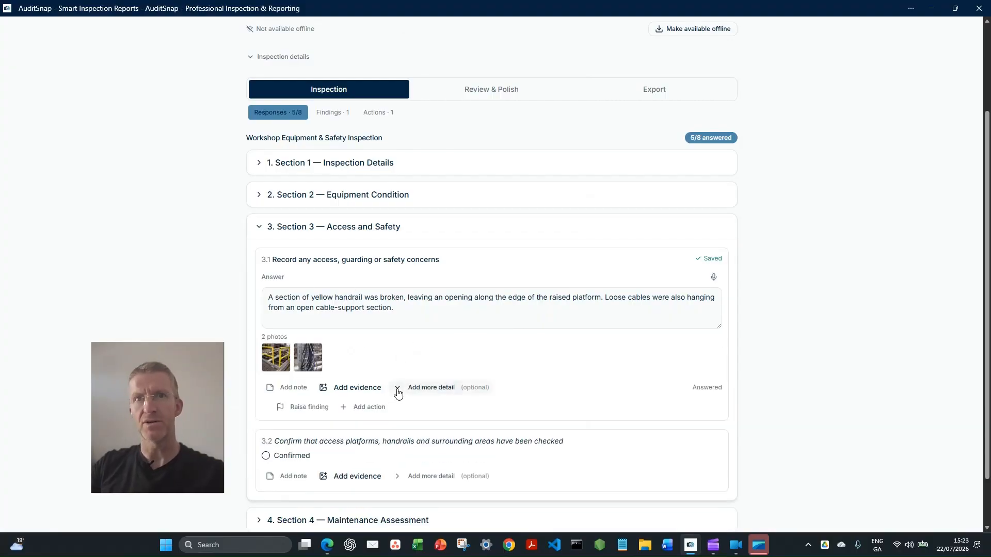
click(299, 406)
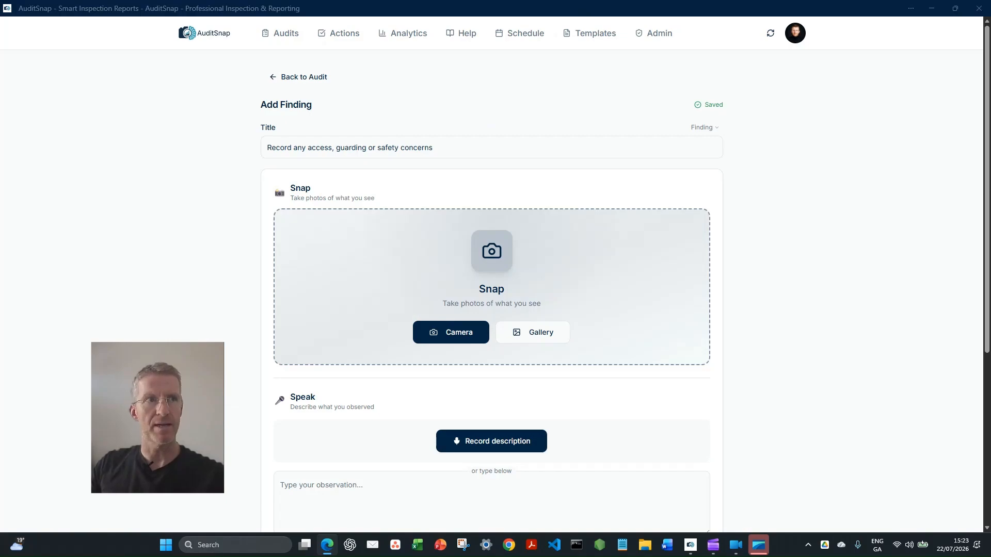
click(466, 145)
drag(467, 145, 237, 140)
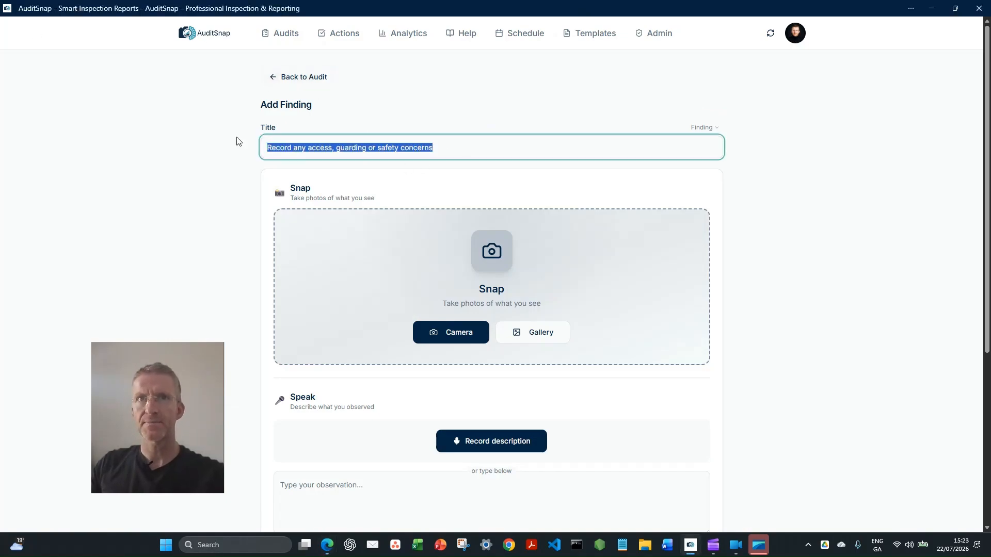
text(Damaged platform handrail)
Add the yellow handrail photos from the Site Inspection Images folder to the finding, including "Apr 16, 2026, 06_53_34 AM.jpg"
click(533, 338)
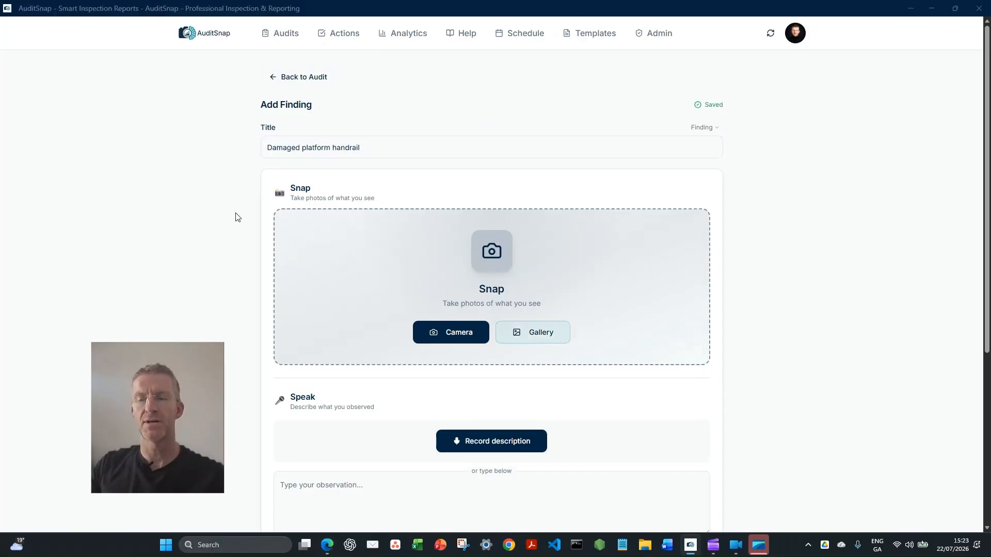
scroll(283, 418, down, 2)
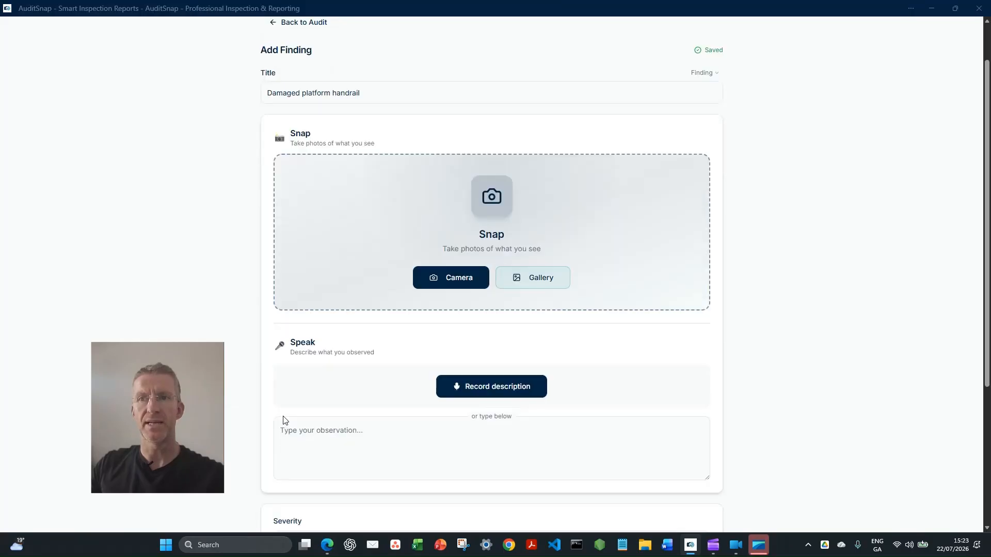
scroll(272, 415, up, 2)
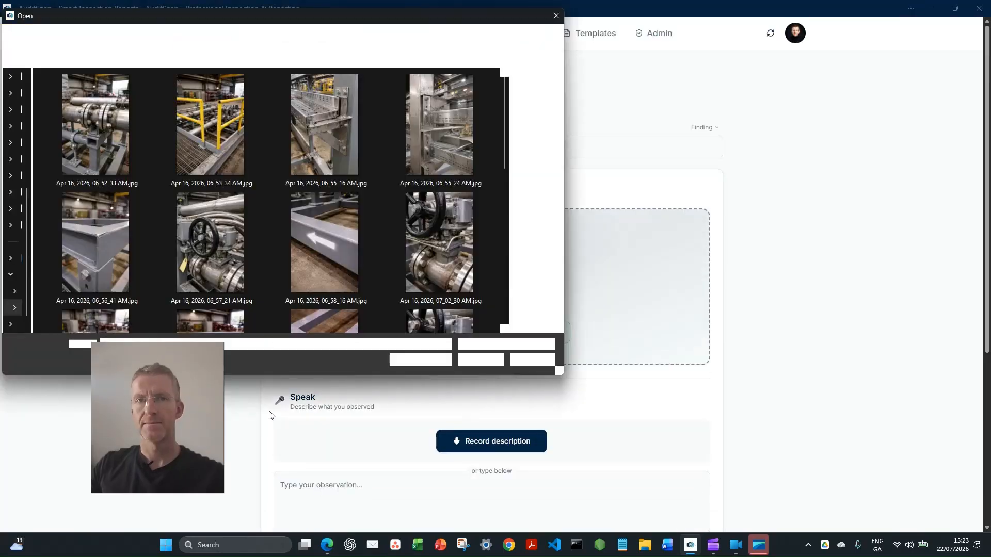
click(204, 139)
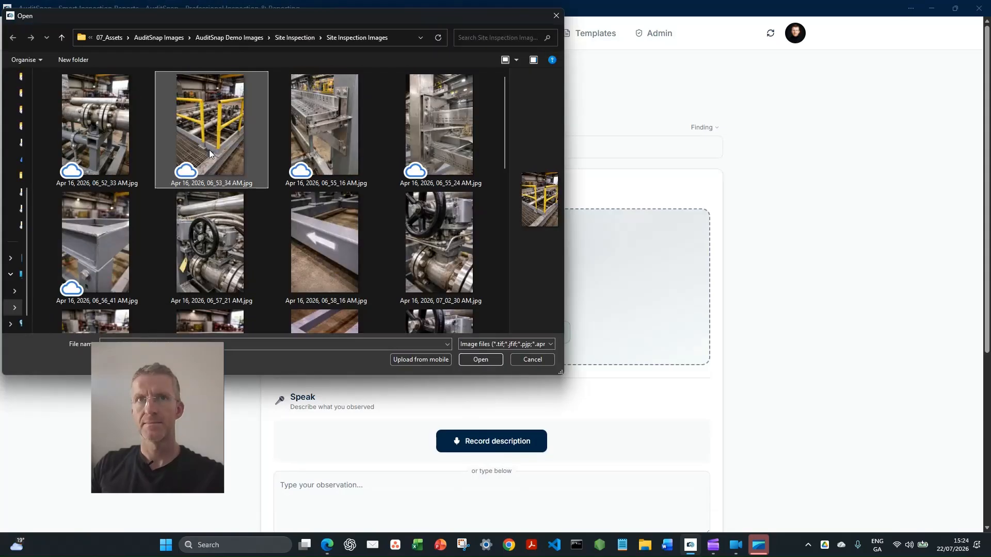
scroll(209, 149, down, 10)
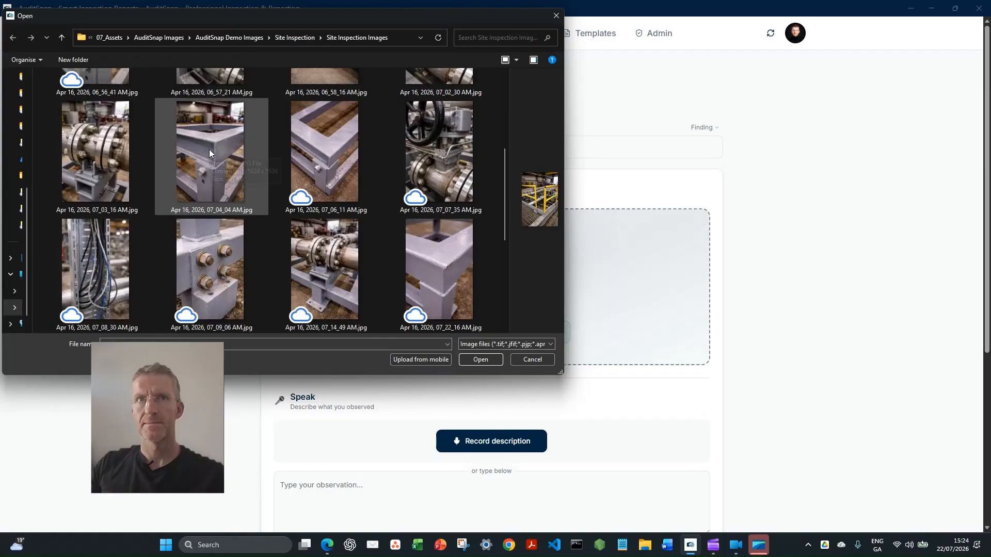
ctrl+click(236, 149)
ctrl+click(321, 138)
click(472, 359)
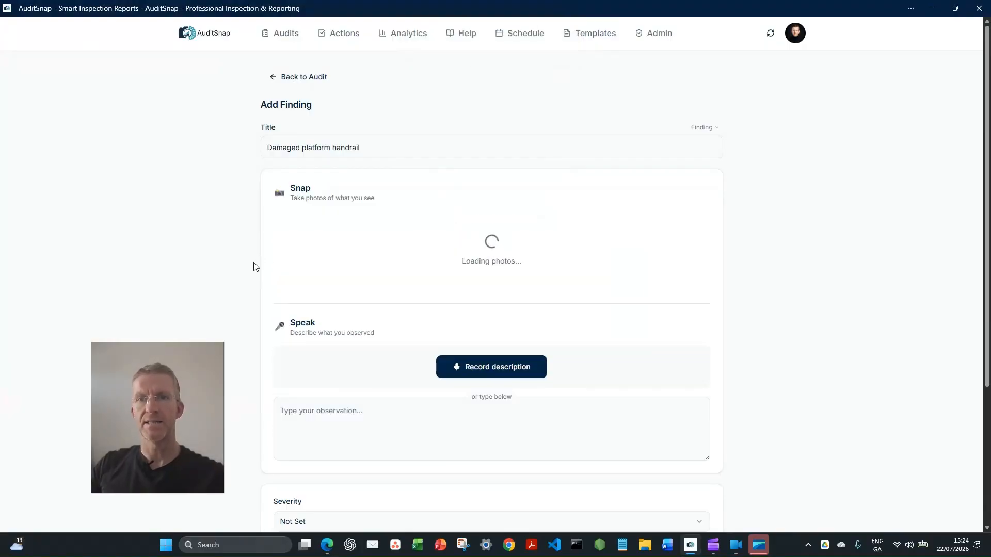
Dictate a finding description stating that a section of handrail was broken, leaving an unprotected opening at the platform edge
click(490, 365)
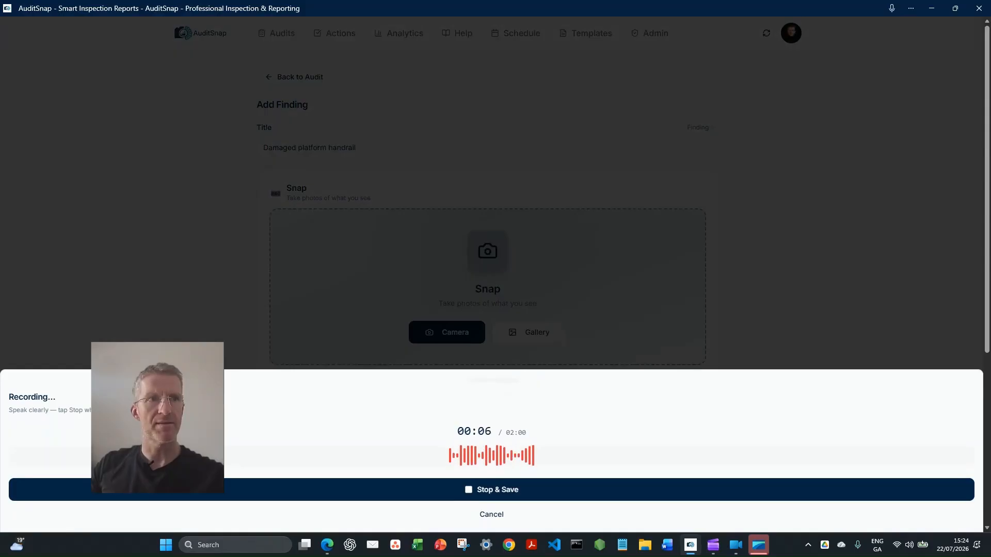
click(398, 489)
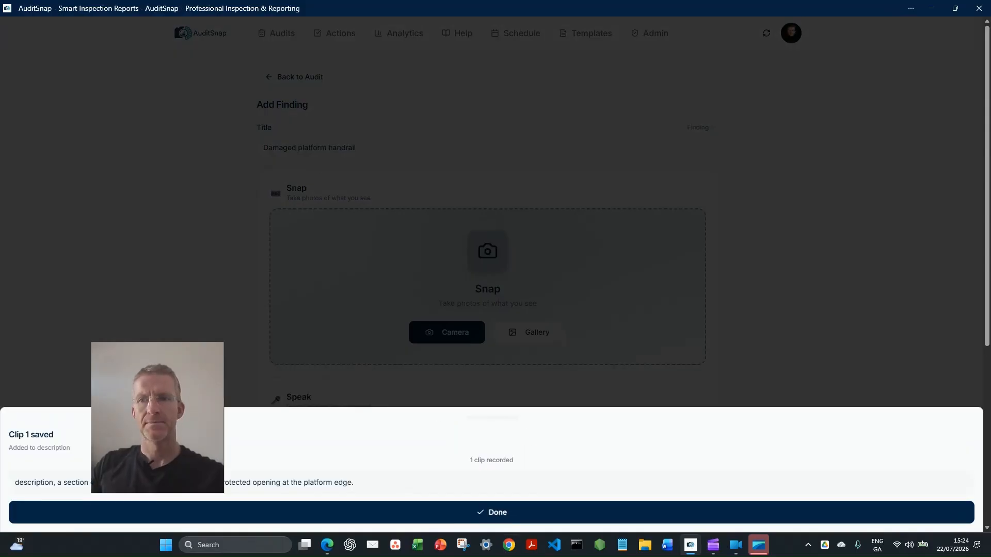
click(511, 517)
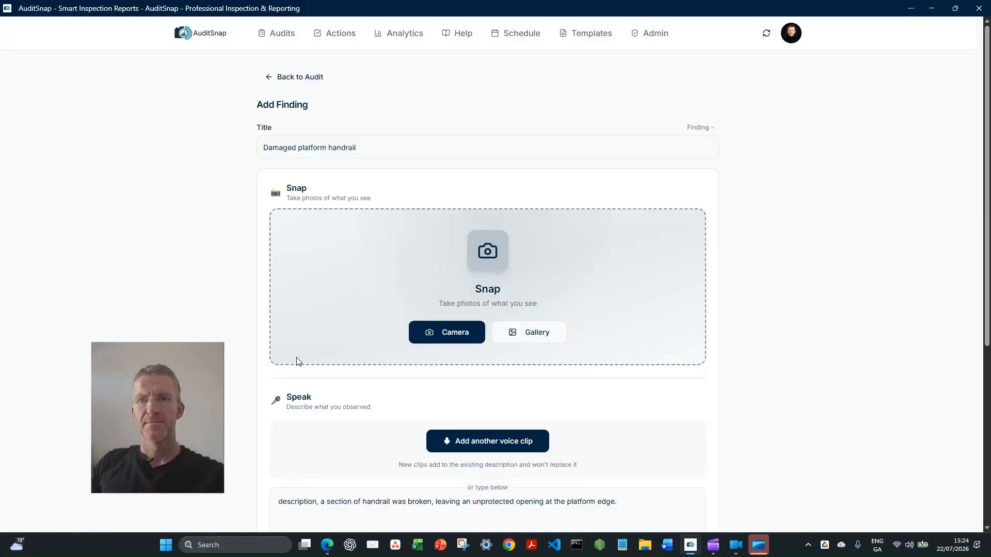
Set the handrail finding's severity to Critical
scroll(283, 358, down, 2)
scroll(283, 362, down, 3)
click(292, 357)
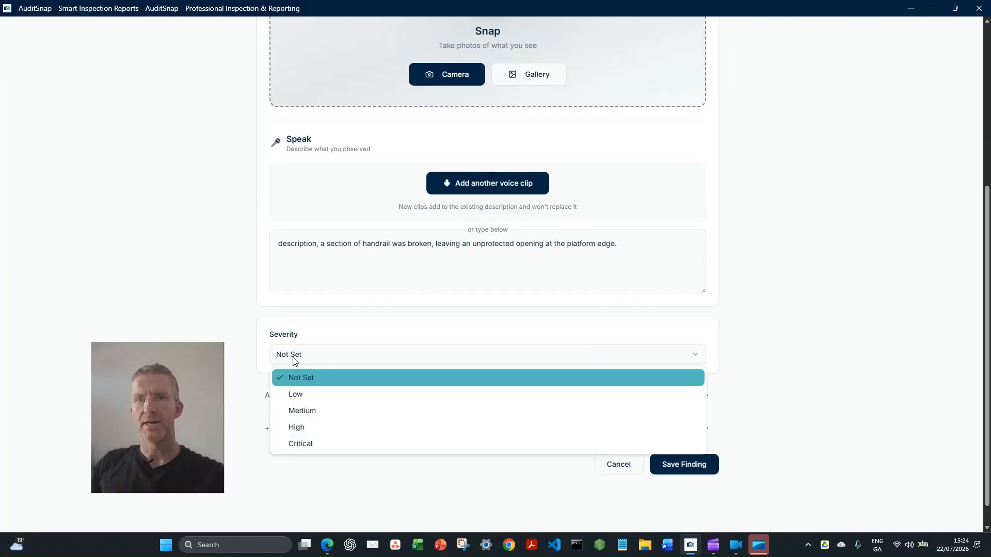
click(300, 444)
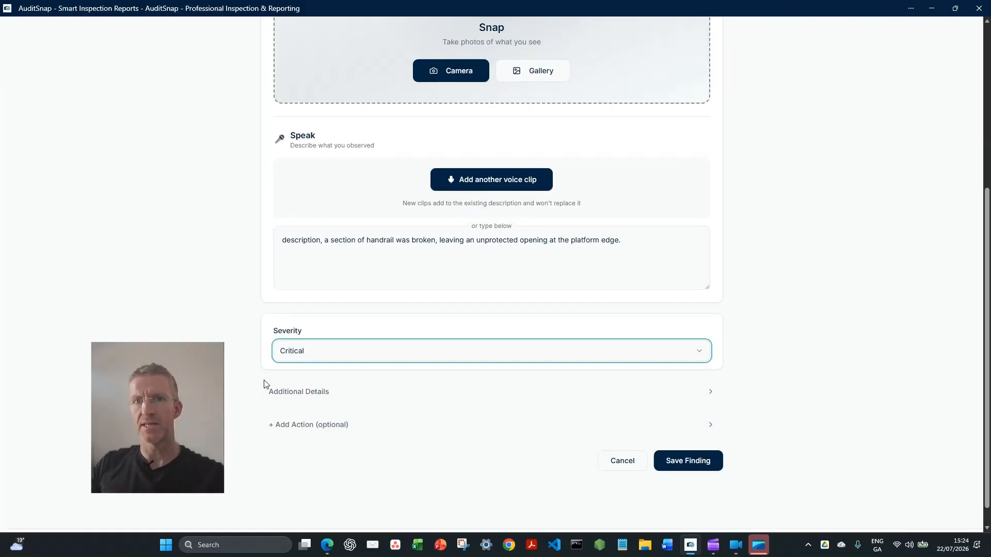
Add a follow-up action to the finding titled "Repair and temporarily isolate platform" and assign it to yourself
scroll(263, 386, down, 1)
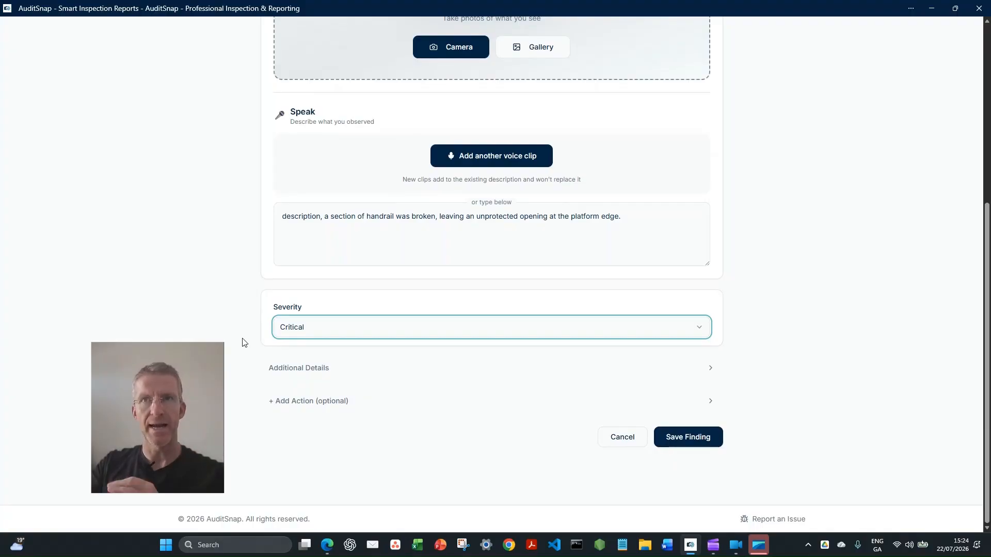
click(313, 405)
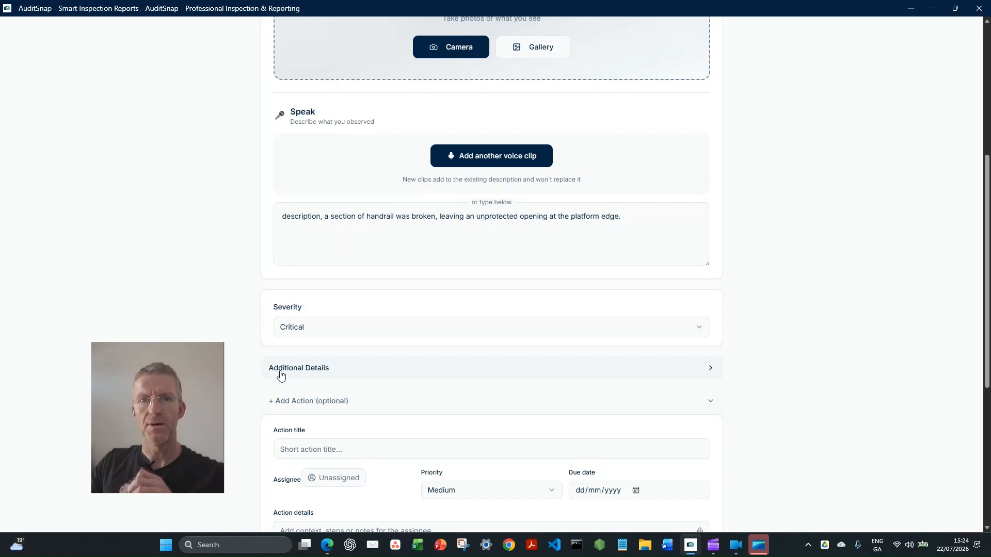
scroll(280, 375, down, 4)
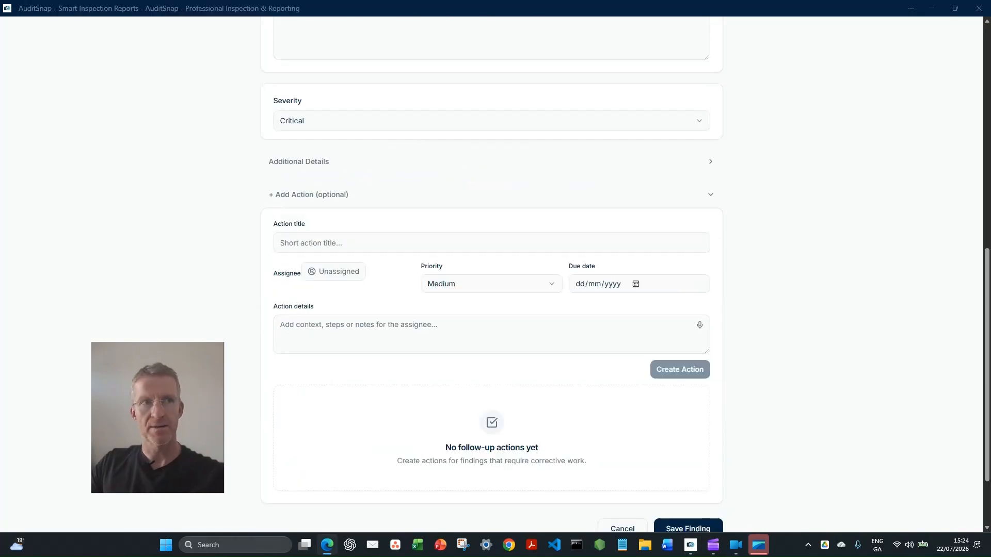
click(331, 327)
click(320, 230)
click(320, 239)
text(Repair and temporarily isolate platform)
click(334, 276)
click(345, 320)
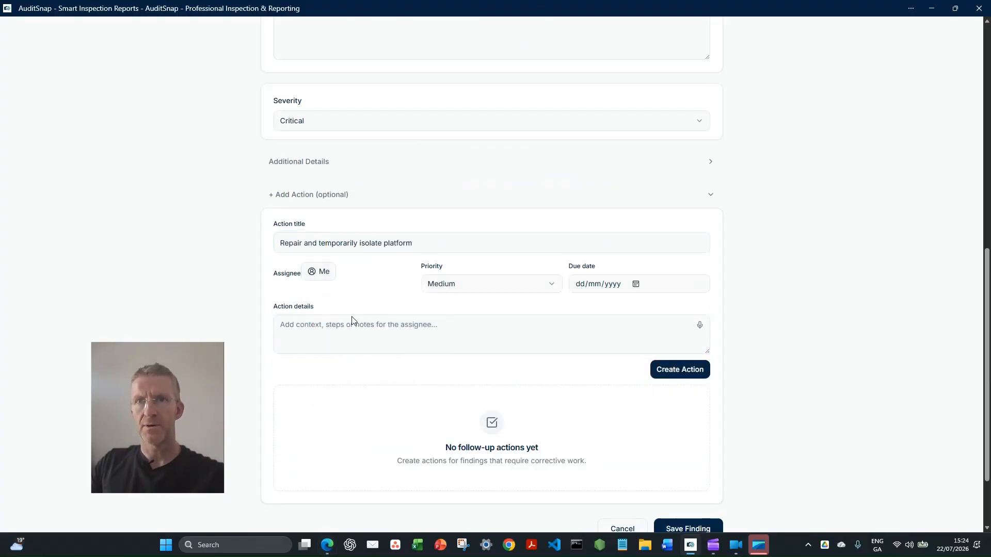
Give the platform repair action Critical priority and a due date of 23/07/2026, create it, and save the handrail finding
click(483, 285)
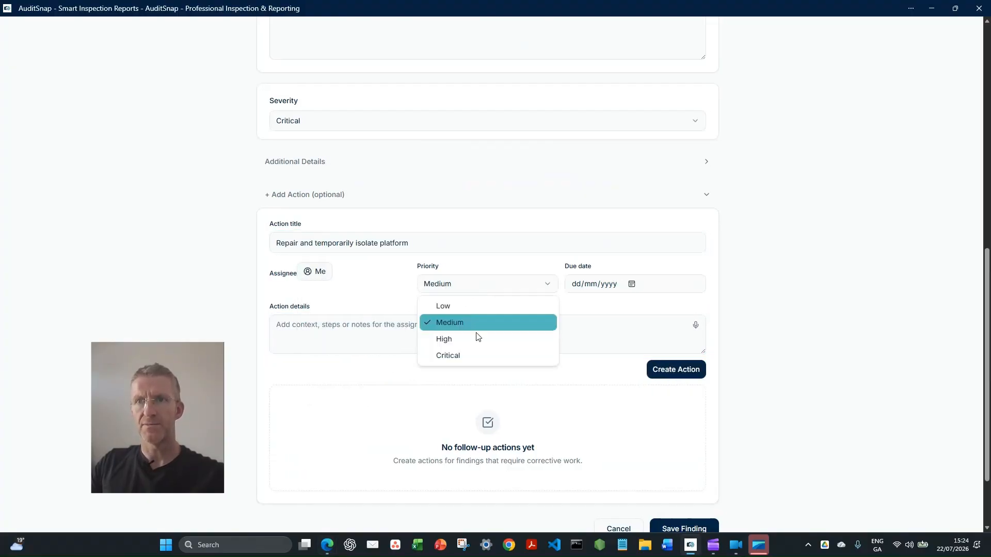
click(636, 283)
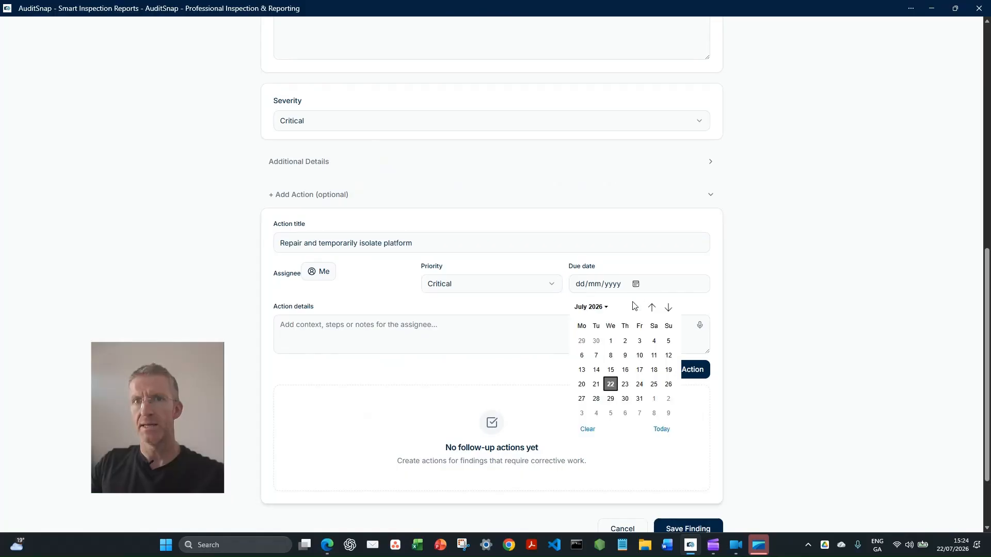
click(625, 384)
click(679, 369)
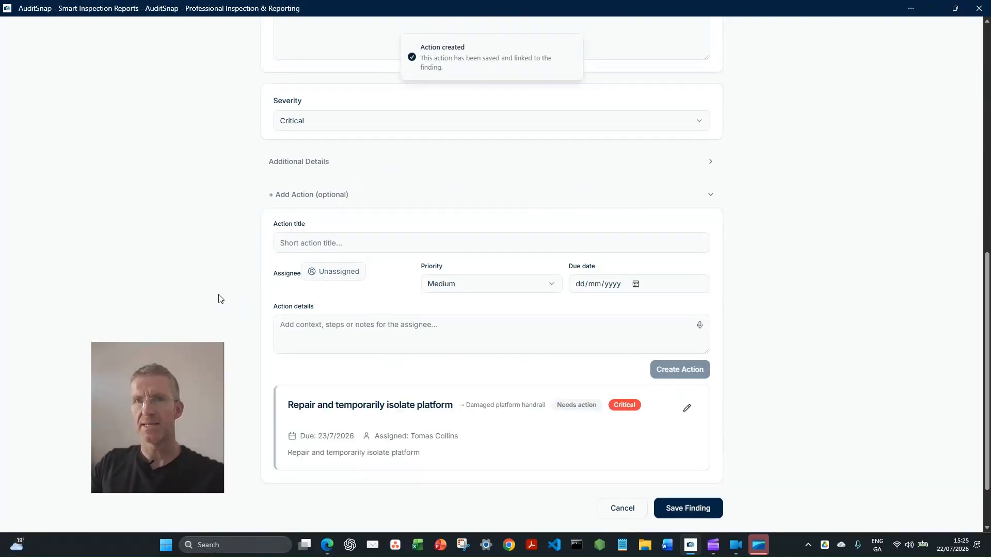
click(688, 509)
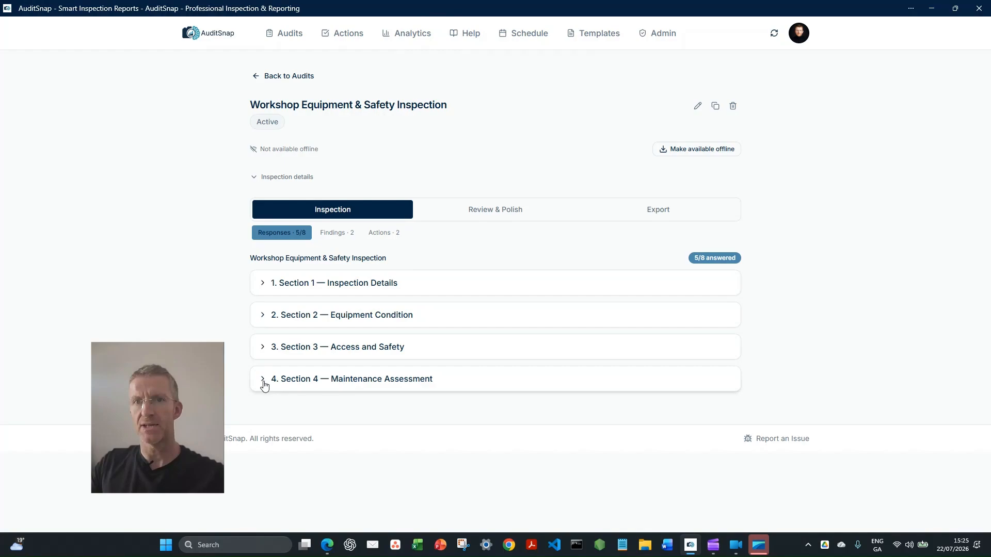
Answer question 4.1 in Section 4 with the prepared summary covering the damaged handrail, loose cables, and minor corrosion and coating defects
click(263, 380)
scroll(245, 359, down, 2)
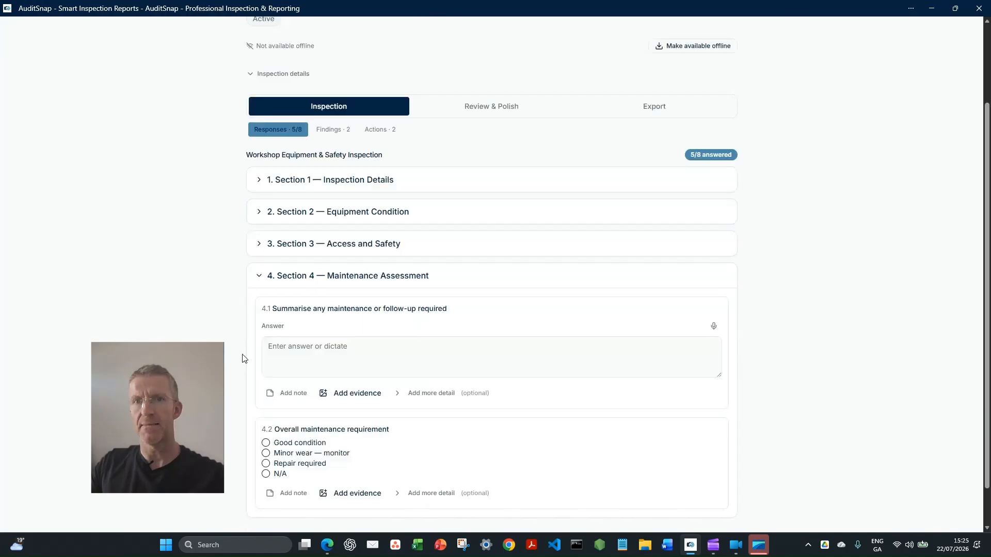
scroll(245, 358, down, 1)
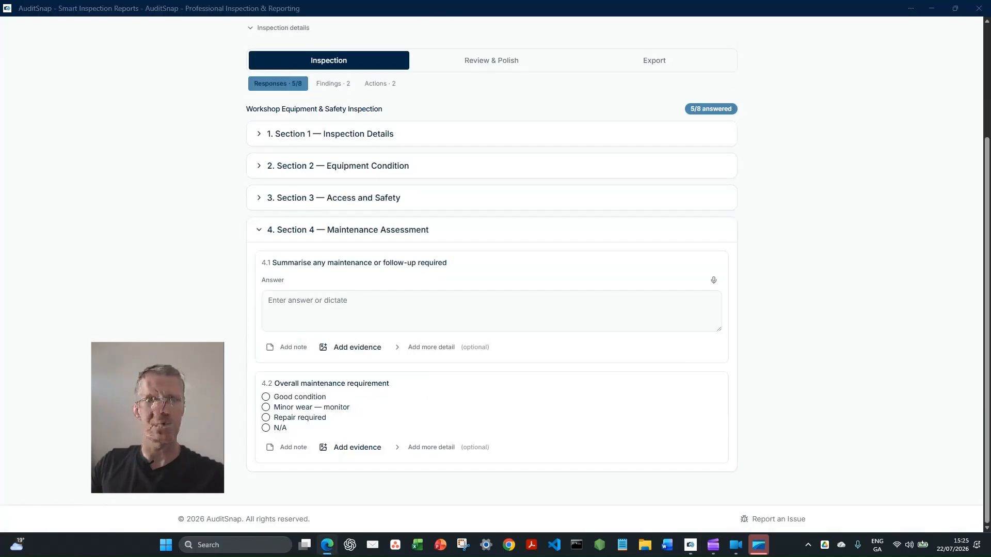
click(371, 300)
text(Immediate attention is required for the damaged handrail. The loose cables should be secured, and minor corrosion and coating defects should be addressed during the next planned maintenance period.)
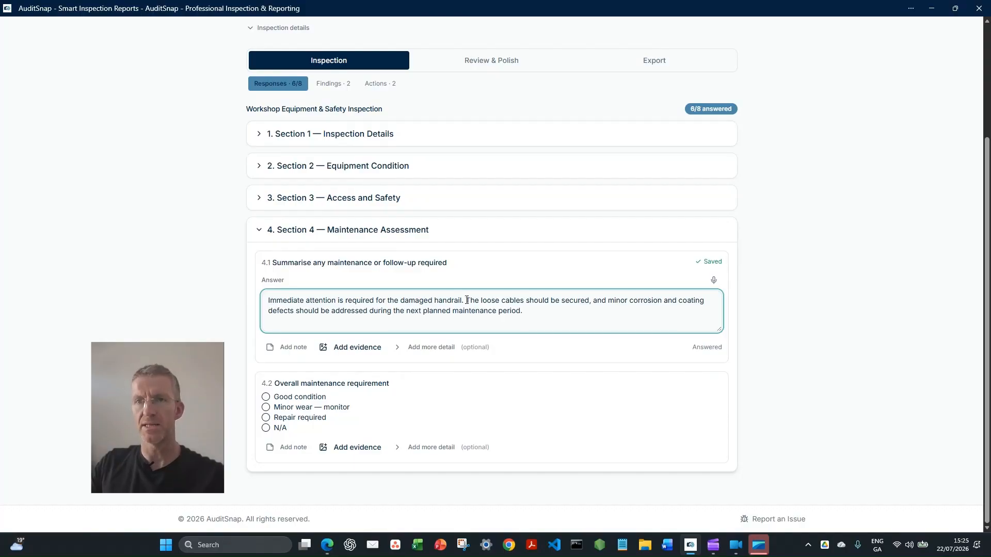
drag(466, 300, 591, 303)
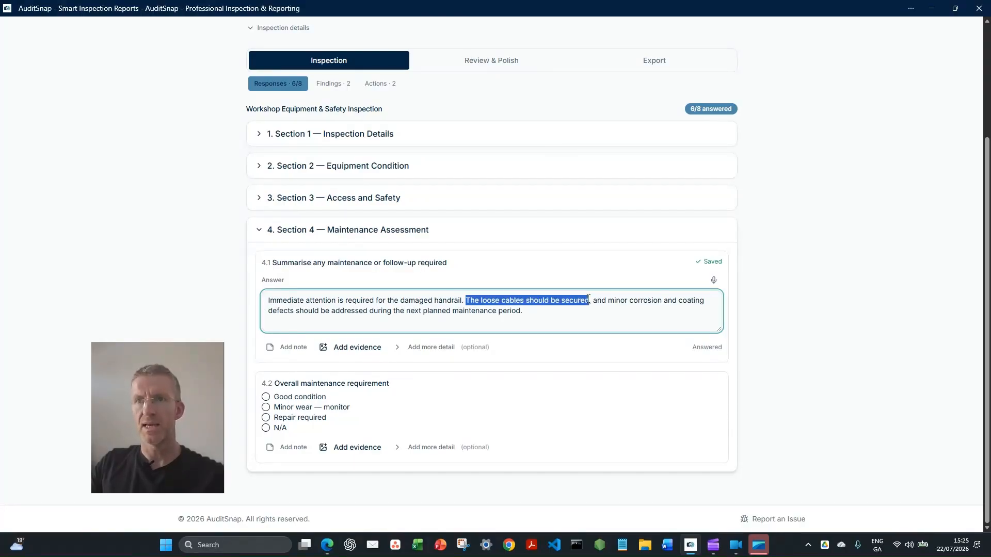
click(592, 304)
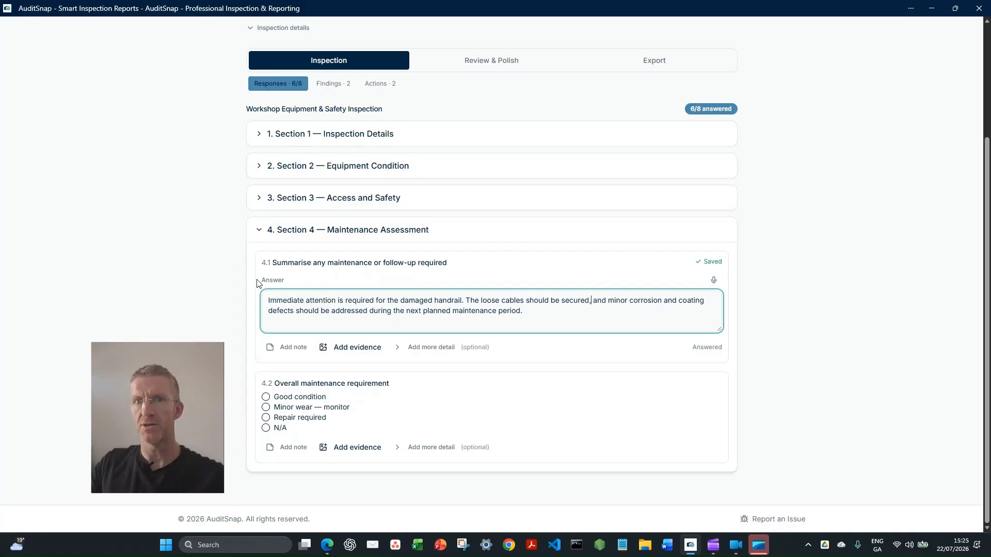
Start a follow-up action on response 4.1 titled "Secure loose cables" with High priority
click(399, 349)
click(368, 367)
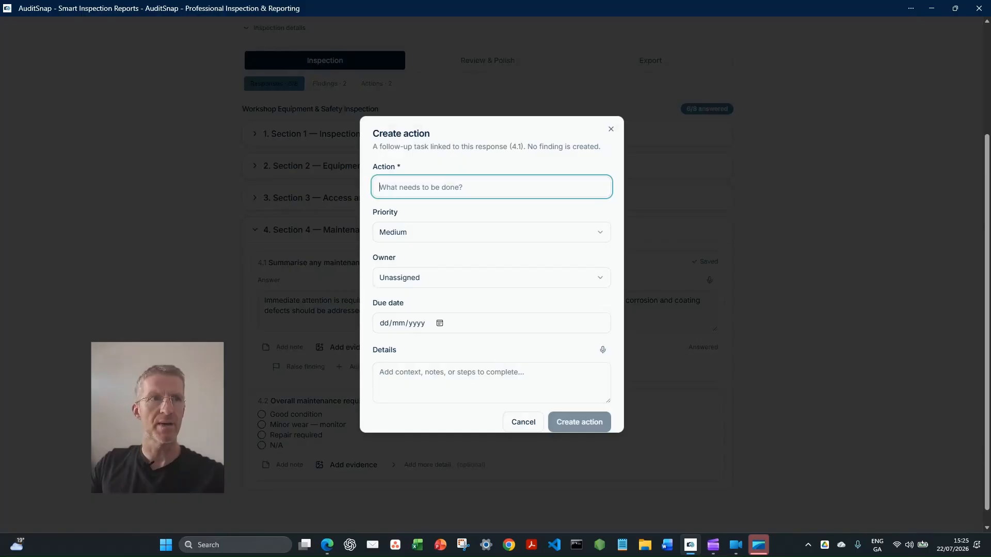
text(Secure loos)
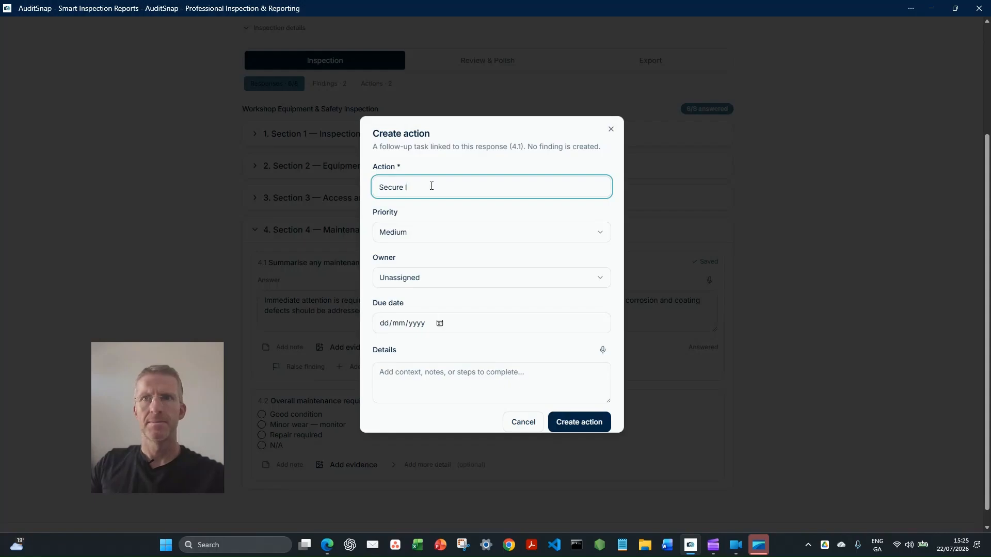
text(e cables)
key(Tab)
key(h)
Assign the loose cables action to yourself with a due date of 24/07/2026 and create it
click(433, 284)
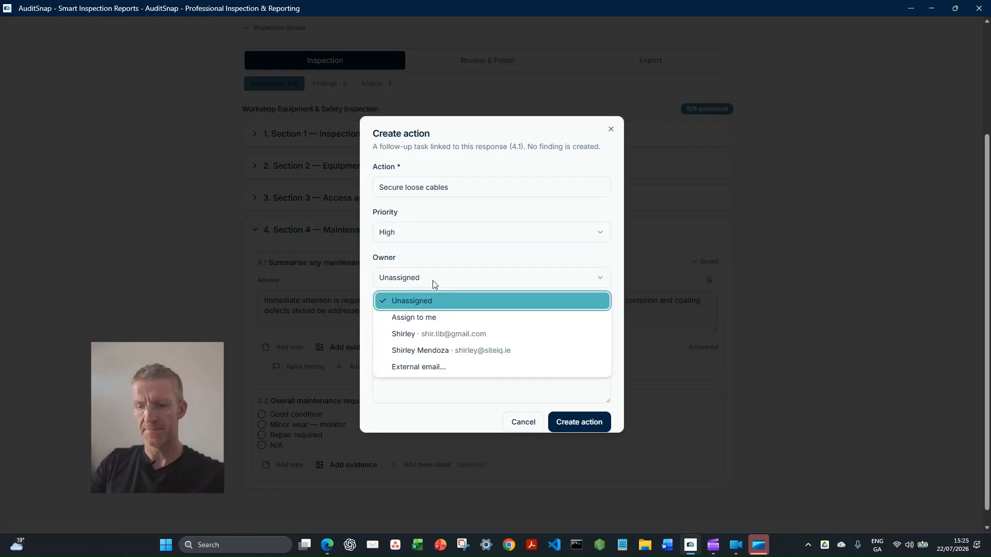
click(414, 317)
click(440, 323)
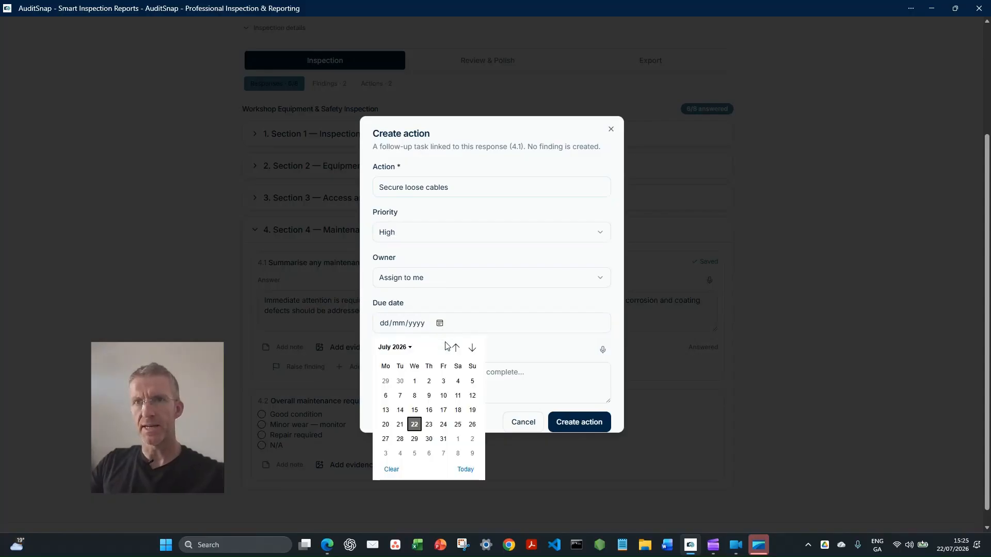
click(446, 431)
click(443, 426)
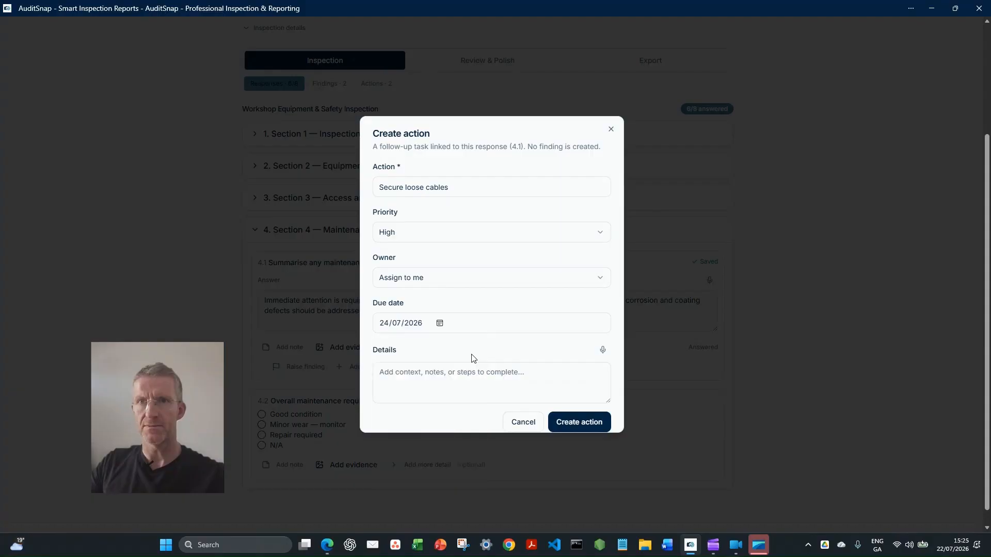
click(578, 422)
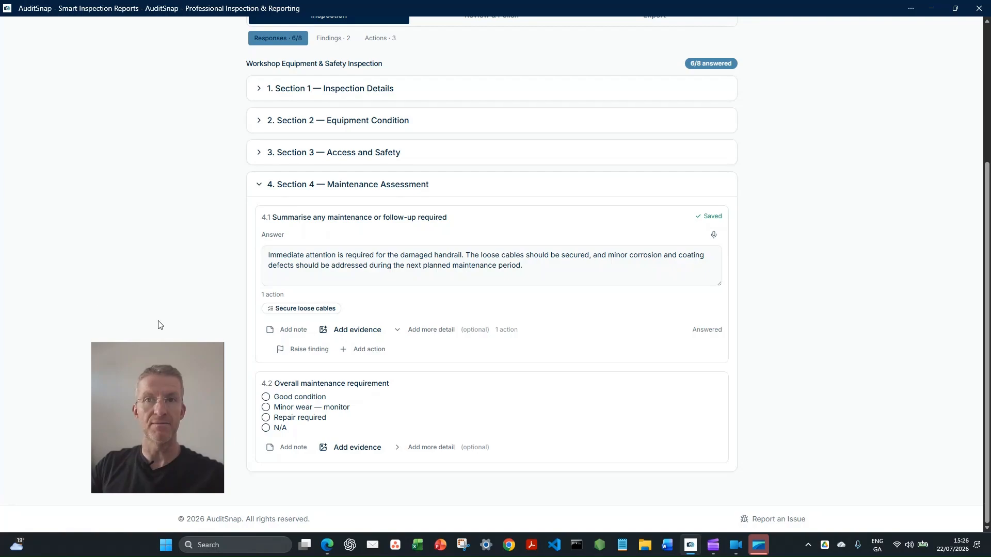
Answer the overall maintenance requirement in 4.2 with "Repair required" and collapse Section 4
click(265, 418)
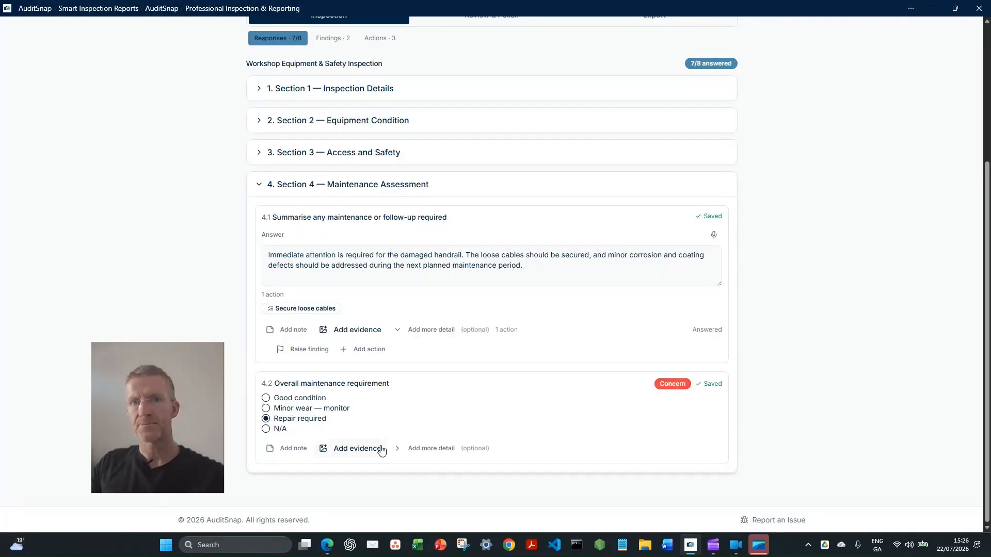
scroll(389, 256, up, 3)
scroll(407, 356, down, 3)
click(259, 184)
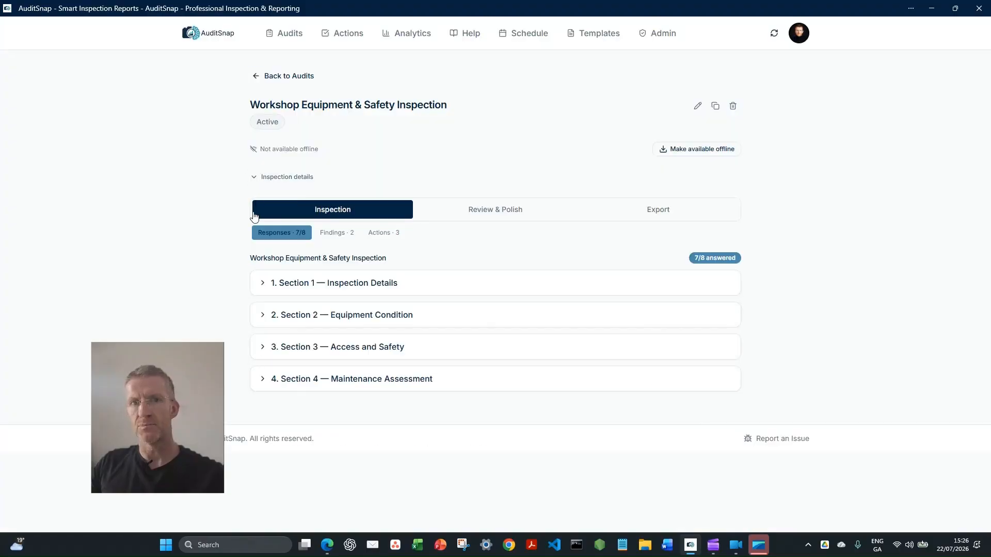
Find the unanswered question 3.2 in Section 3 and confirm that access platforms, handrails and surrounding areas have been checked
click(261, 381)
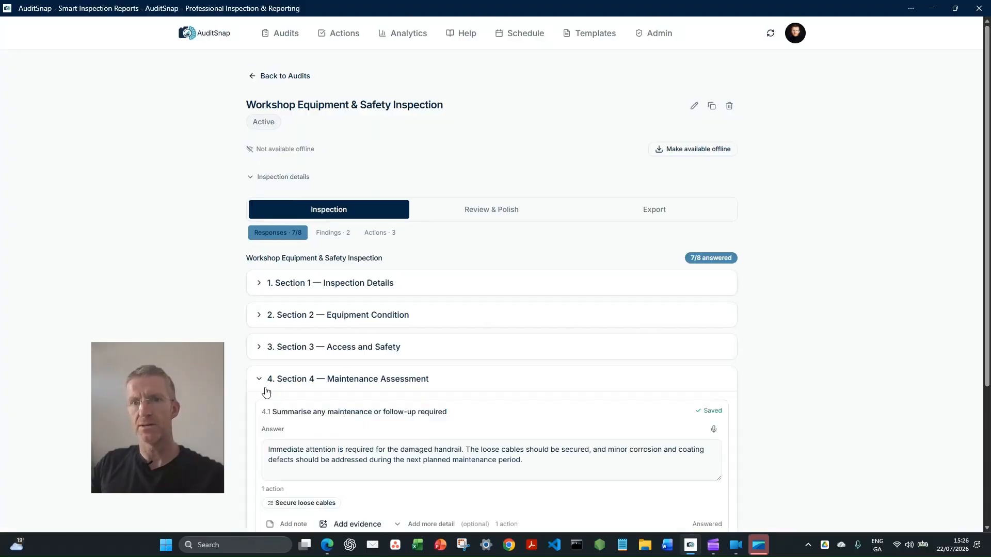
scroll(261, 392, down, 3)
click(258, 193)
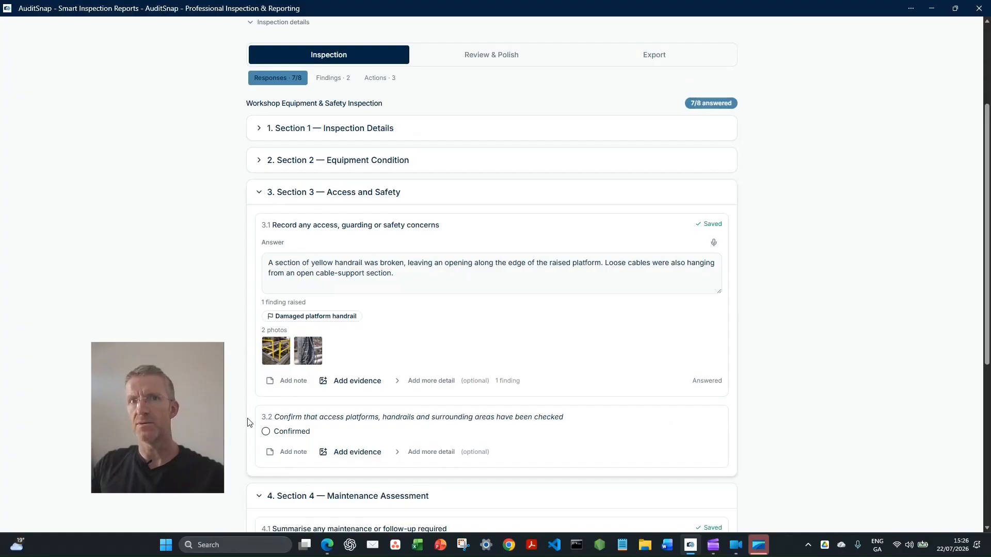
scroll(282, 290, down, 3)
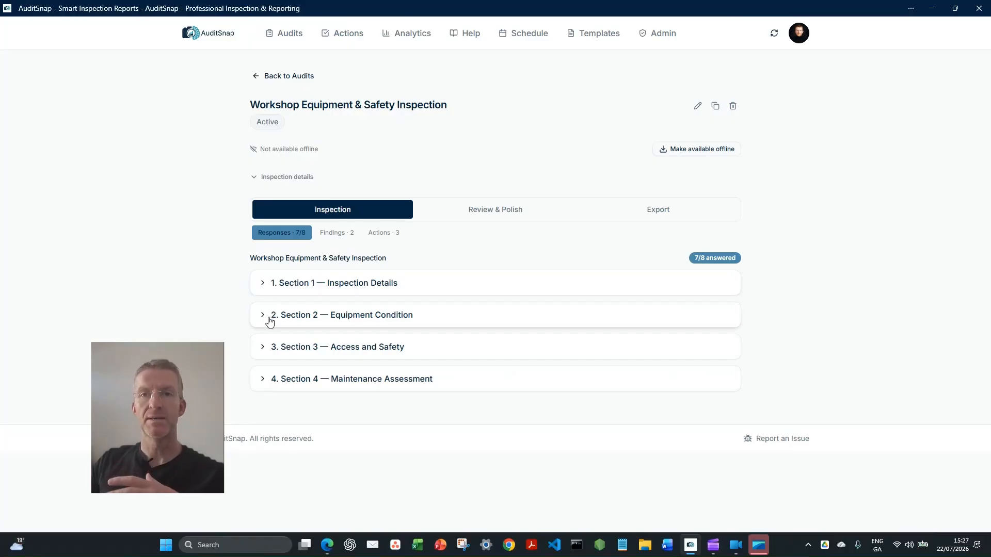
click(266, 347)
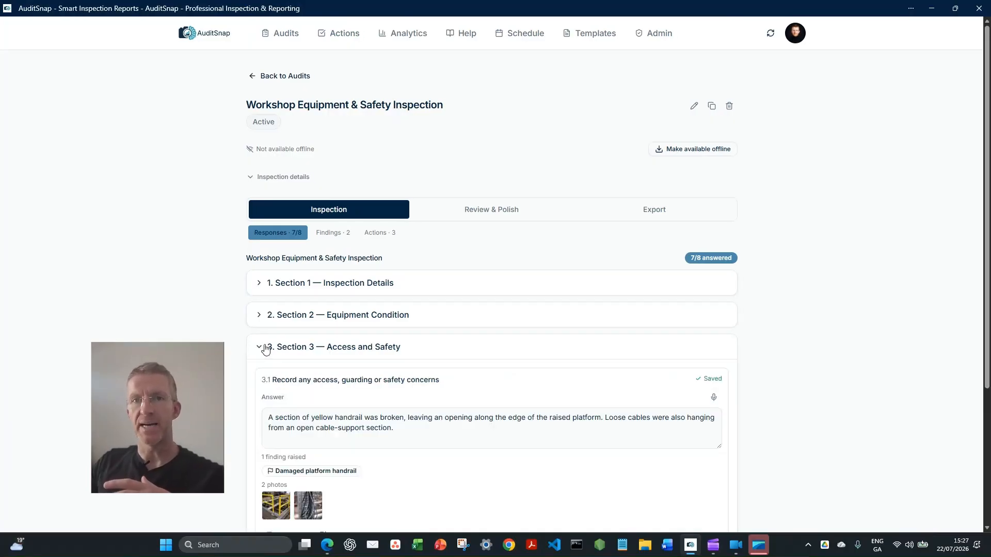
scroll(266, 347, down, 4)
click(265, 396)
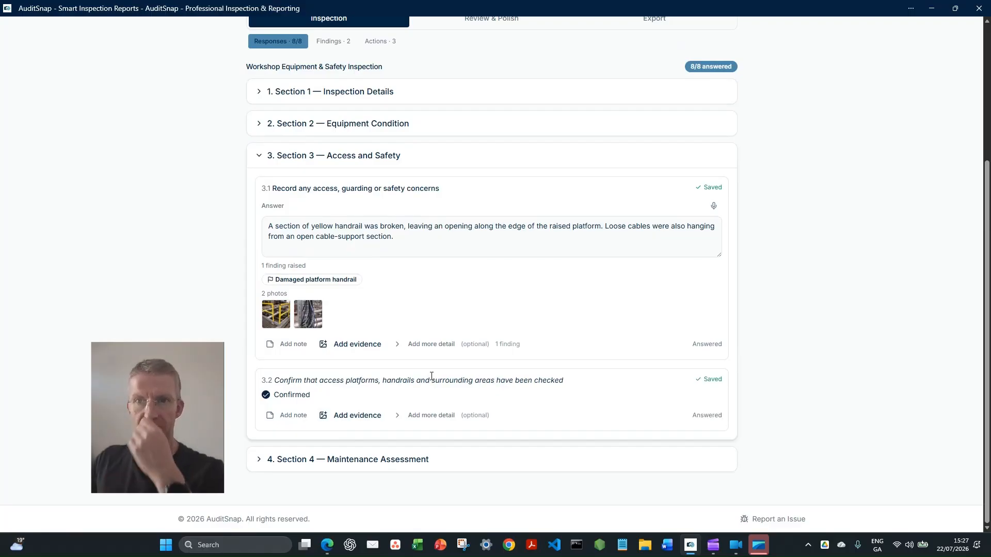
Review the inspection's findings list and its follow-up actions, including their priorities, due dates and assignees
scroll(361, 257, up, 4)
click(336, 233)
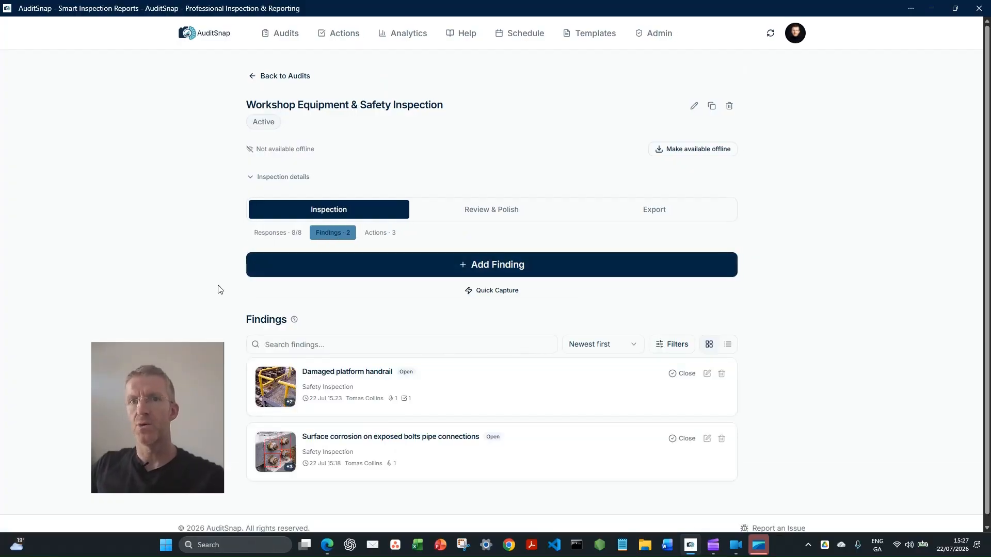
scroll(442, 530, down, 1)
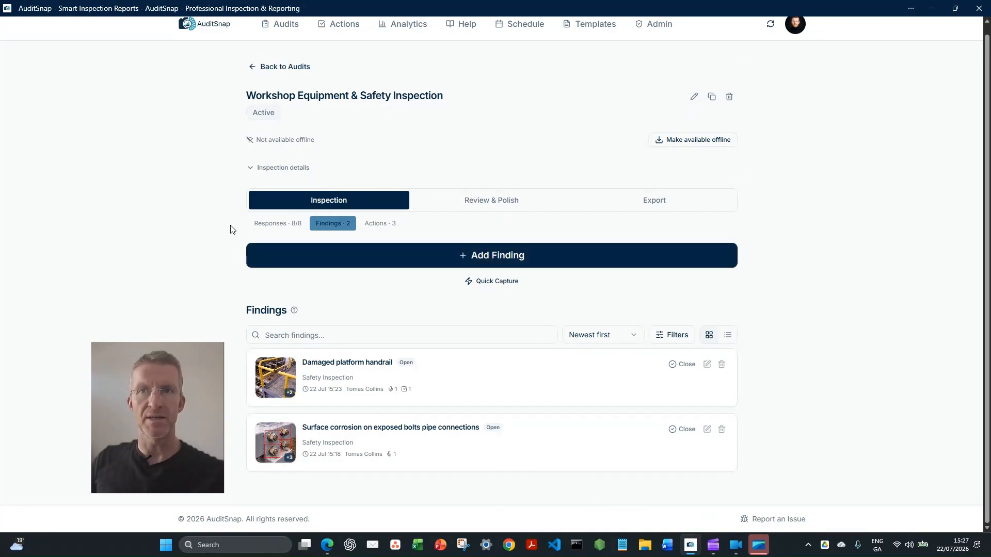
click(381, 228)
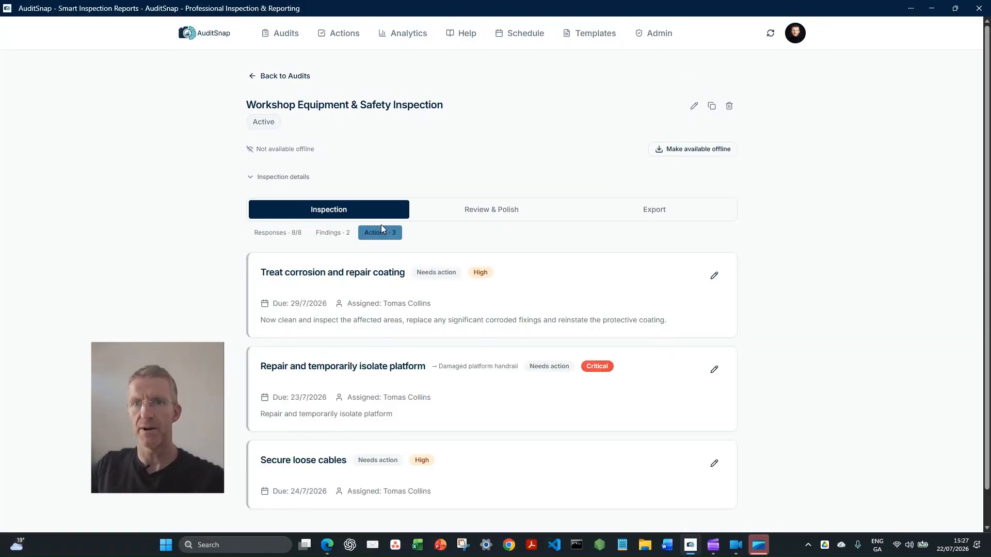
scroll(255, 317, down, 1)
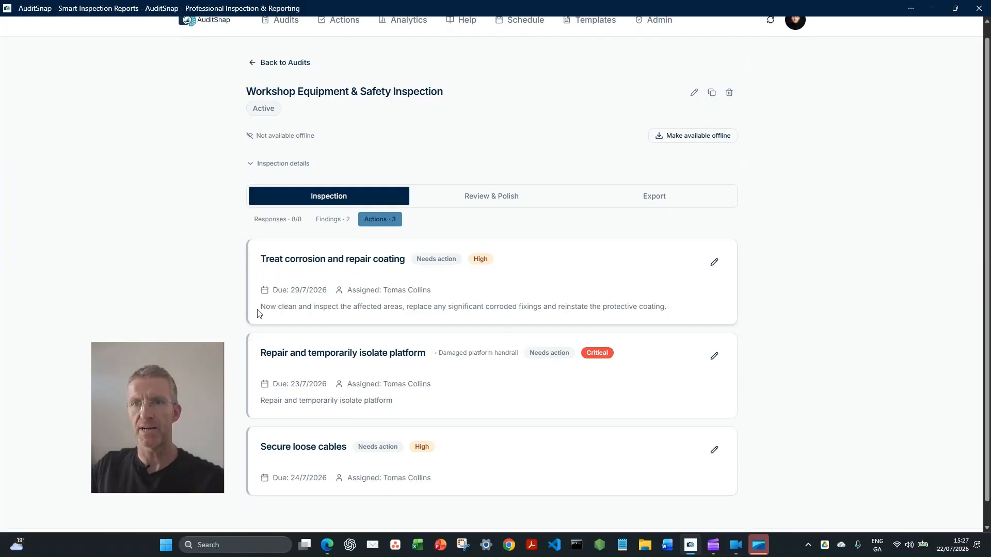
click(317, 221)
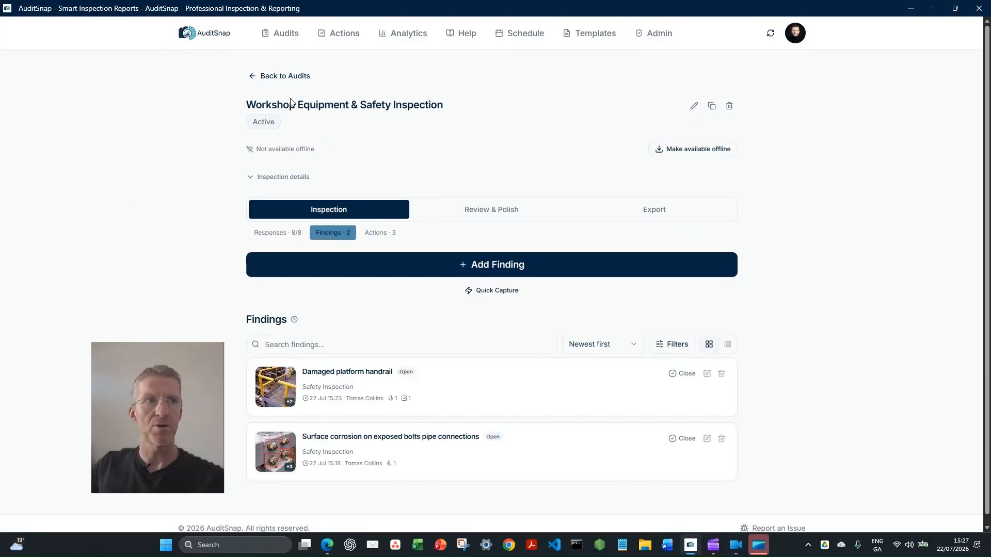
Create the inspection report and read through its executive summary
click(491, 211)
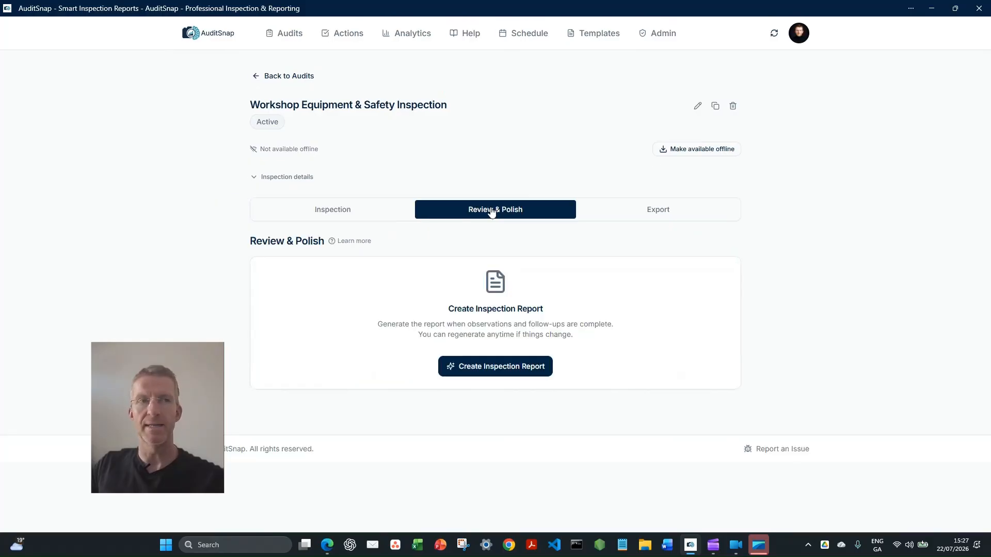
click(469, 368)
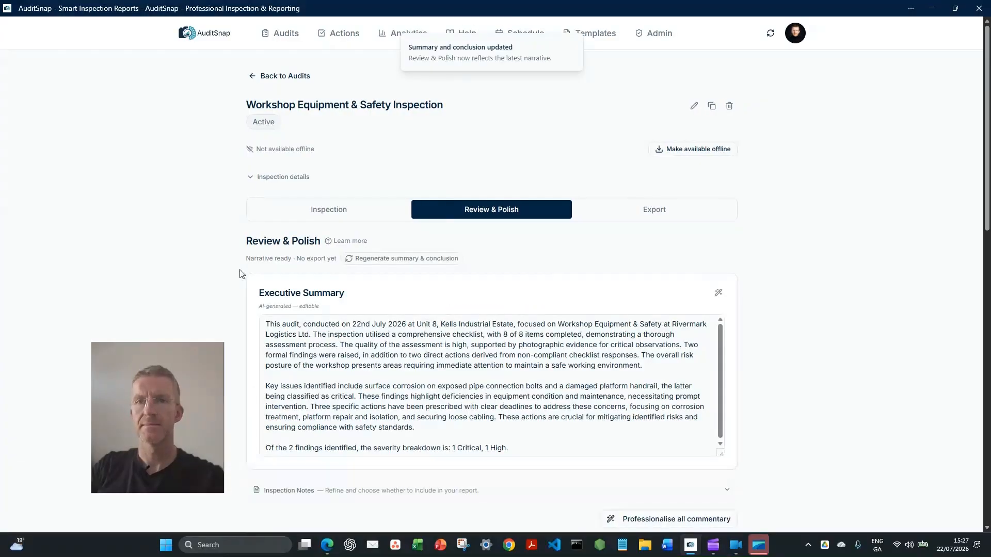
scroll(243, 232, down, 1)
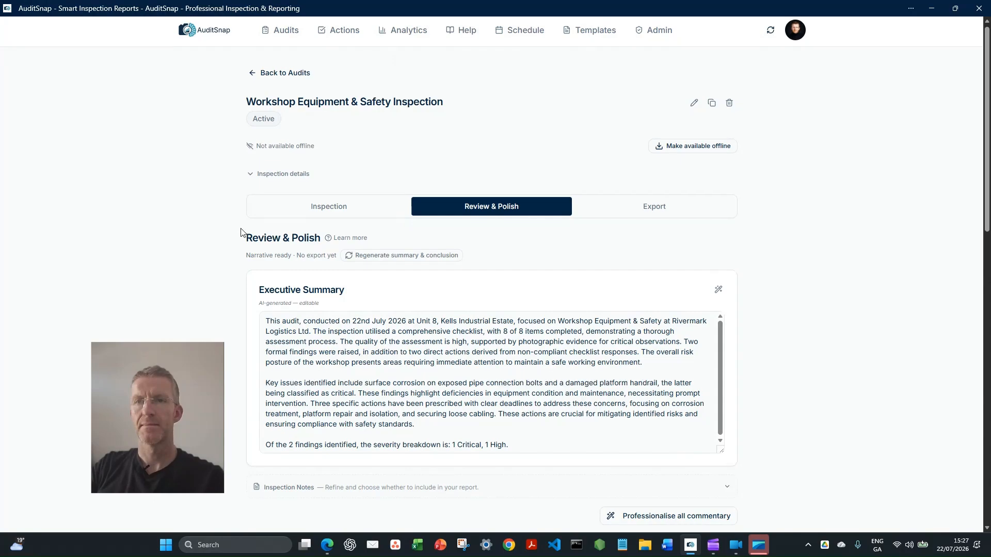
scroll(243, 233, down, 1)
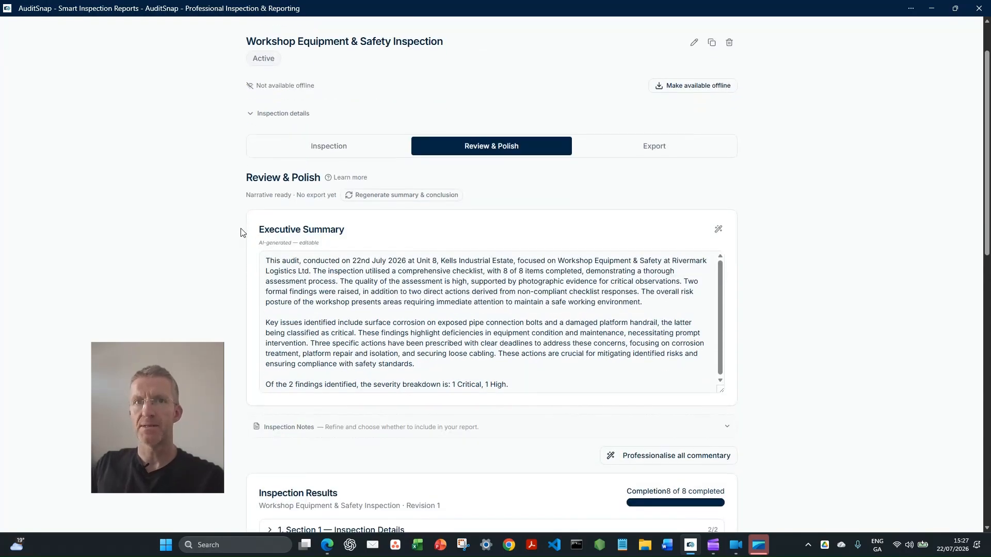
scroll(241, 232, down, 1)
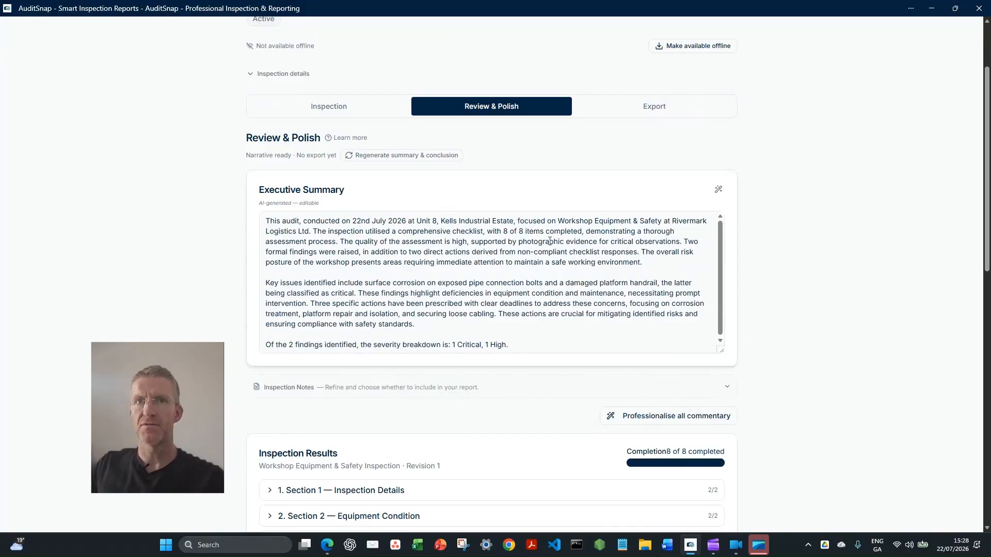
scroll(313, 287, down, 3)
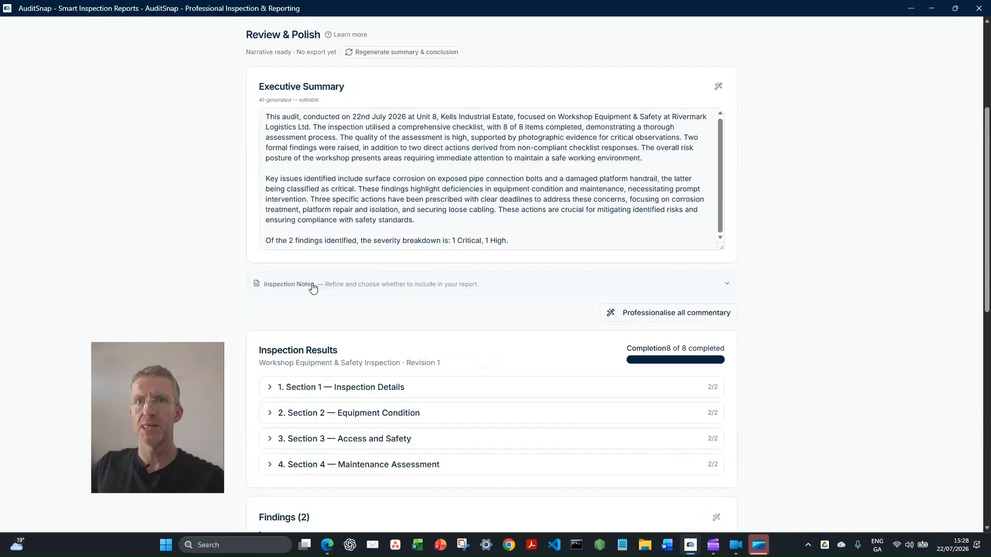
Review the report's inspection results, including the Section 1 answers, along with its findings, actions and conclusion
scroll(227, 248, down, 3)
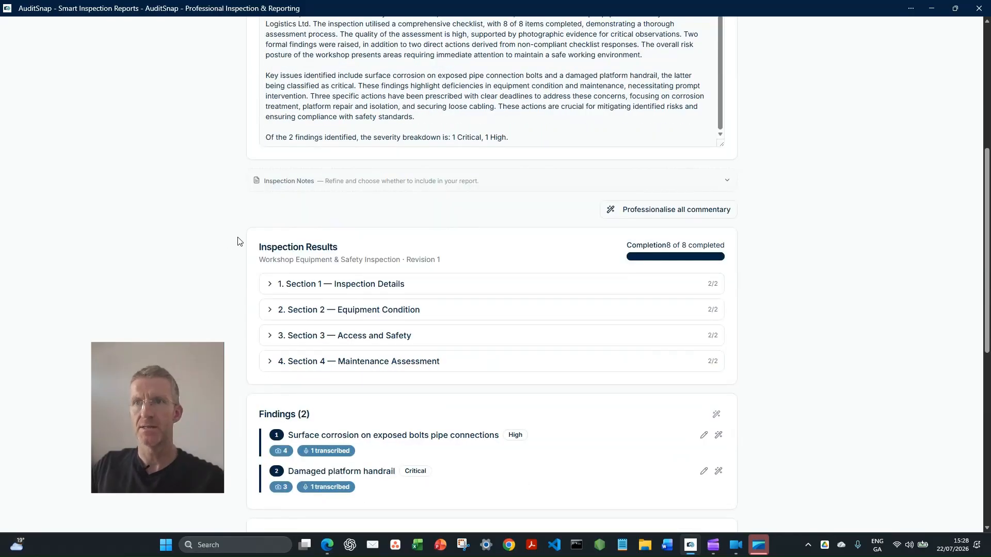
click(270, 284)
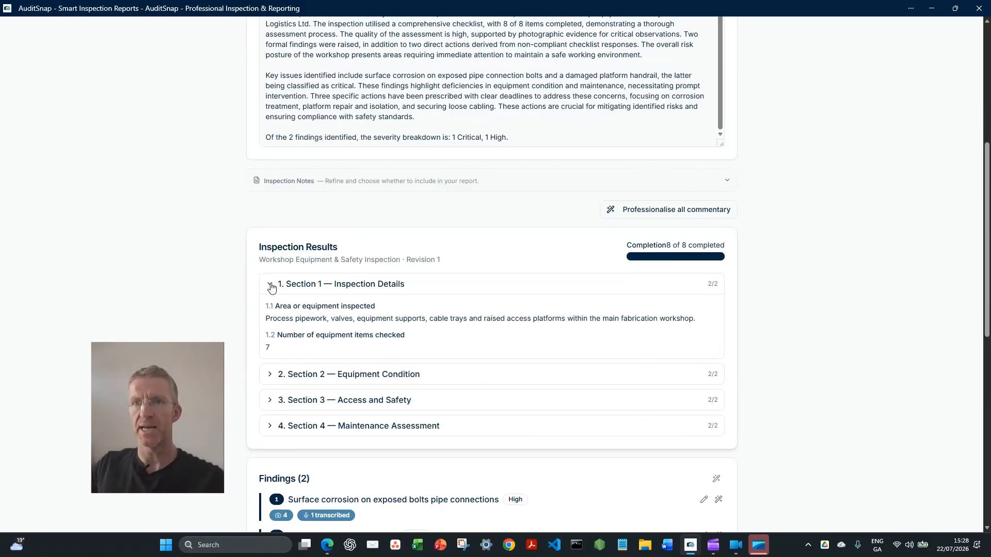
click(271, 286)
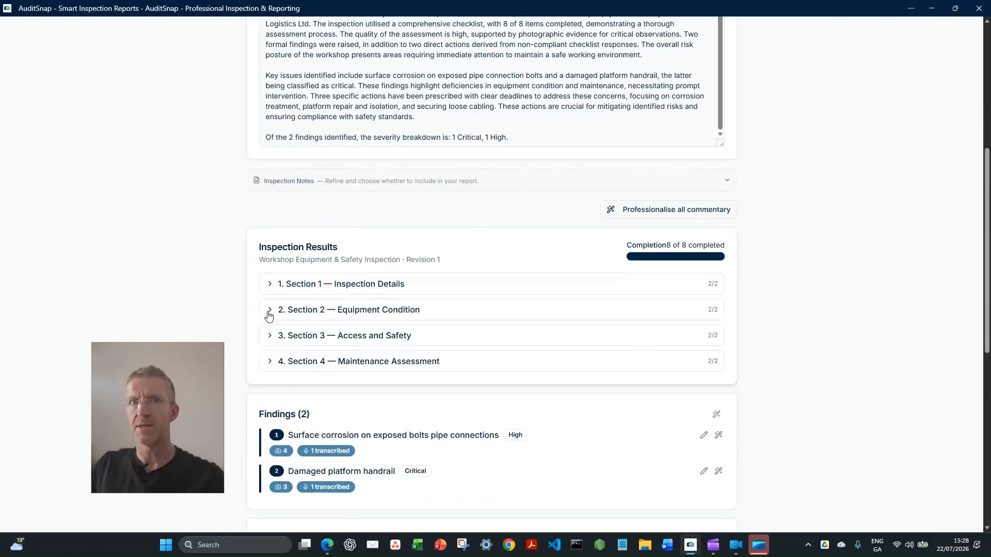
scroll(256, 317, down, 4)
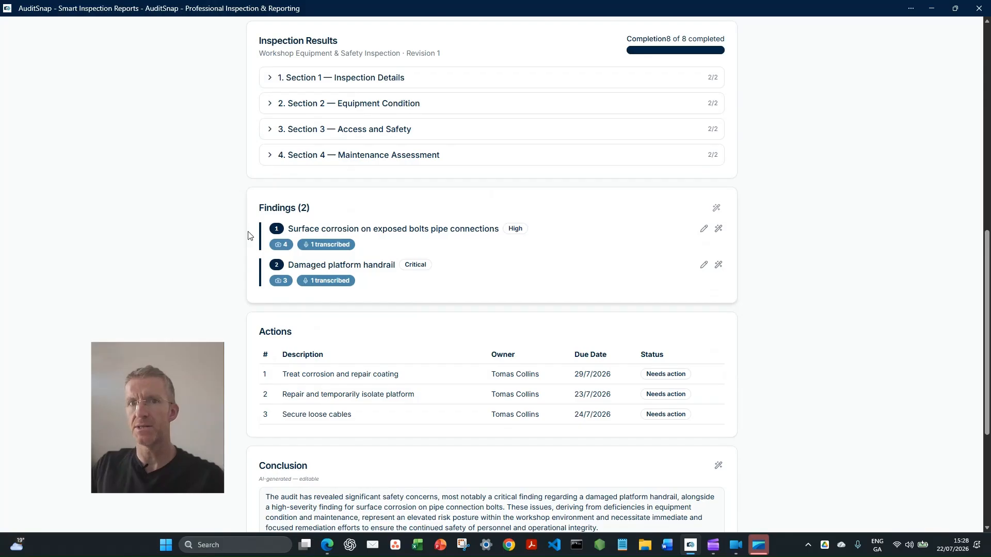
scroll(245, 235, down, 4)
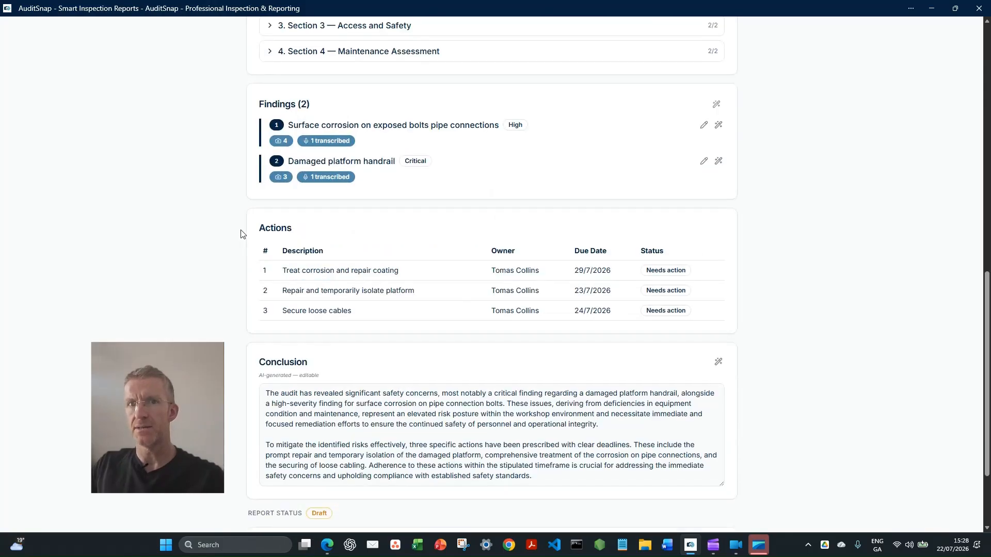
scroll(243, 234, up, 1)
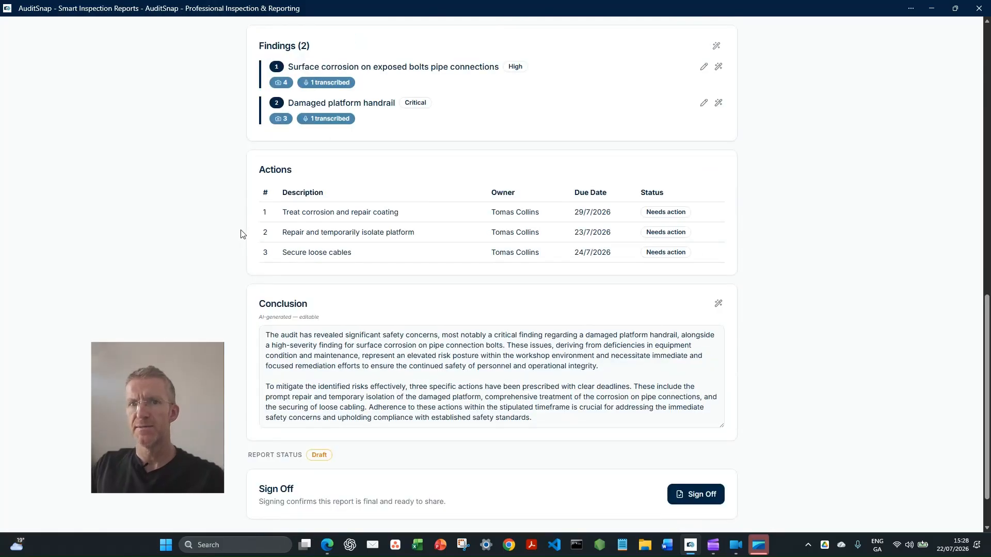
scroll(241, 234, up, 1)
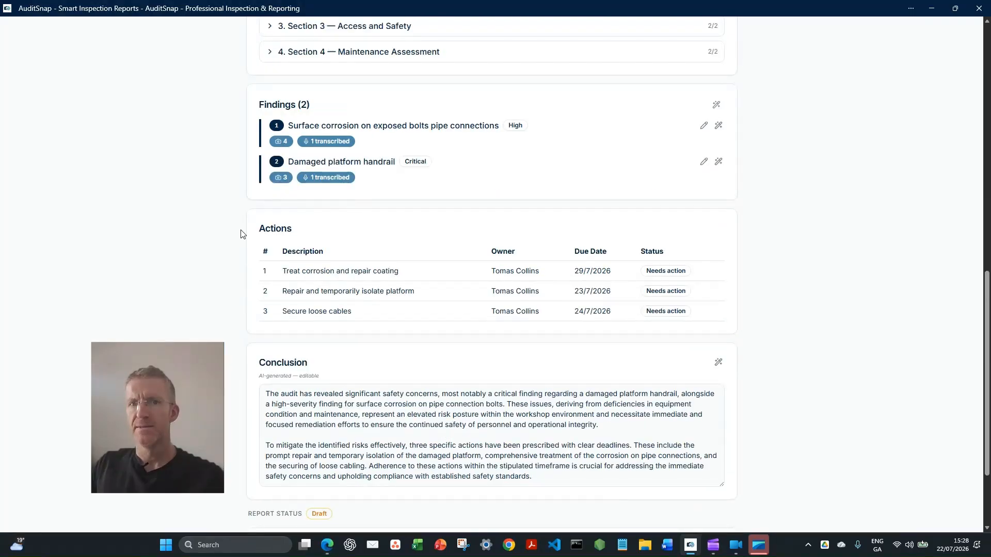
scroll(243, 234, up, 5)
scroll(722, 377, up, 6)
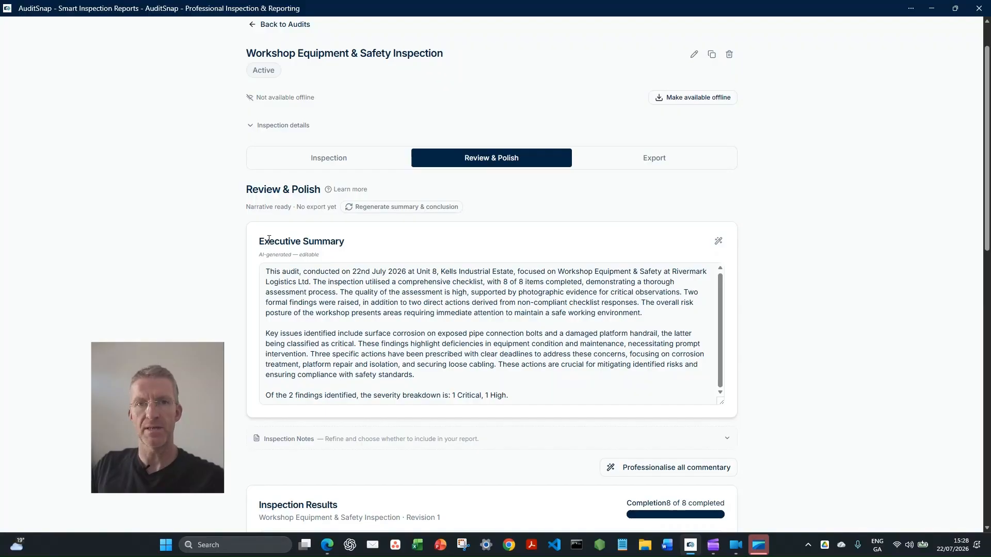
Start the report sign-off and enter the inspector's full name for the signature
scroll(745, 311, down, 10)
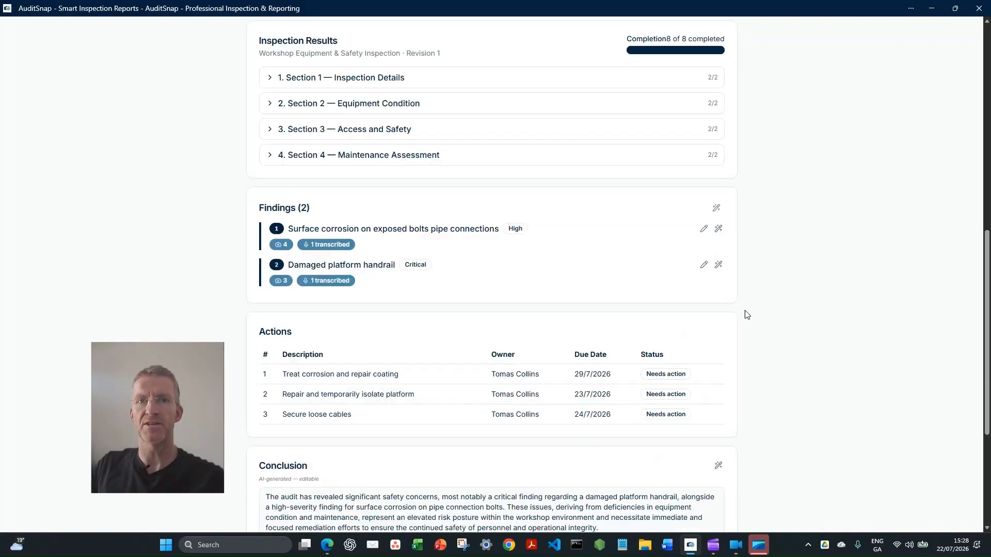
scroll(747, 315, down, 3)
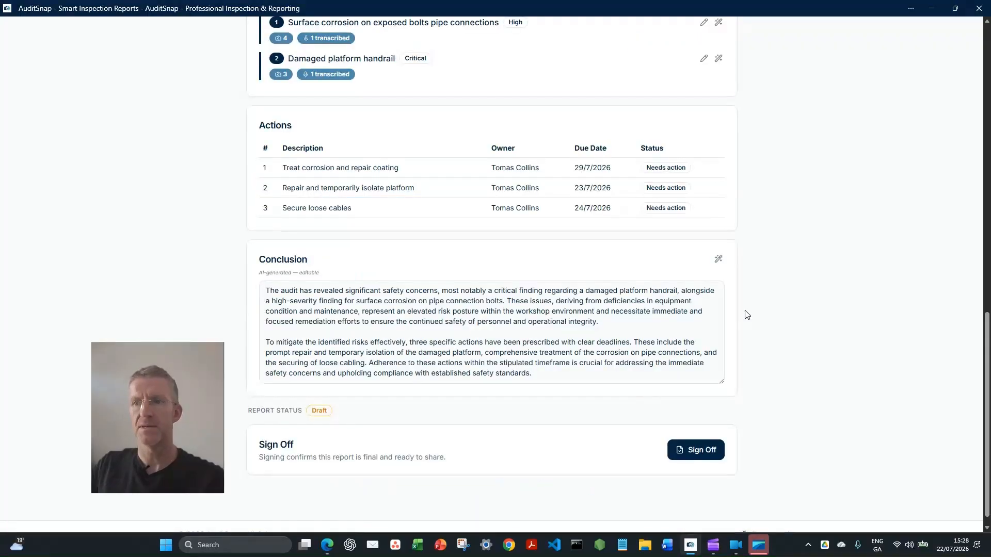
scroll(745, 313, down, 1)
click(694, 435)
click(457, 305)
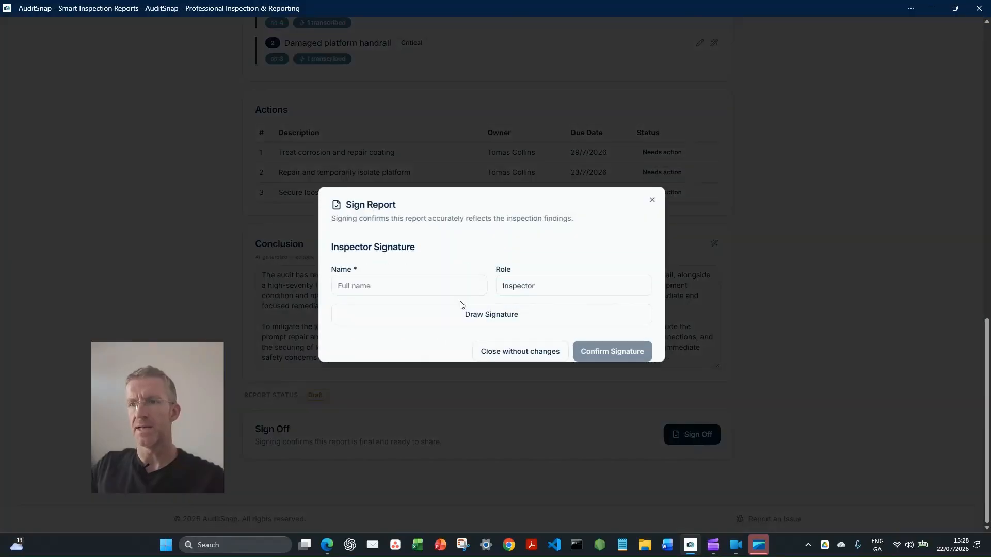
click(386, 284)
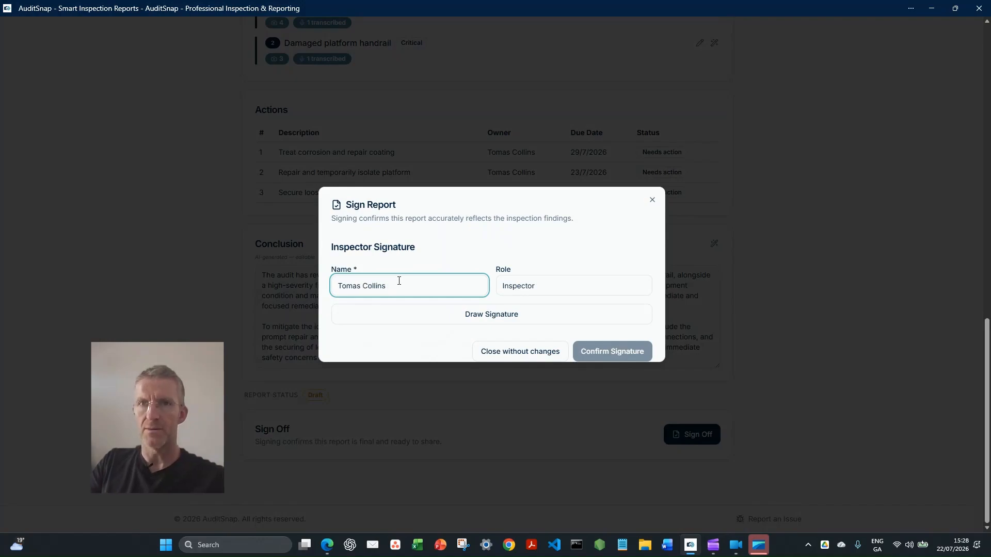
Draw the inspector's signature by hand, save it and confirm it on the report
click(473, 315)
drag(481, 291, 458, 330)
drag(447, 295, 578, 267)
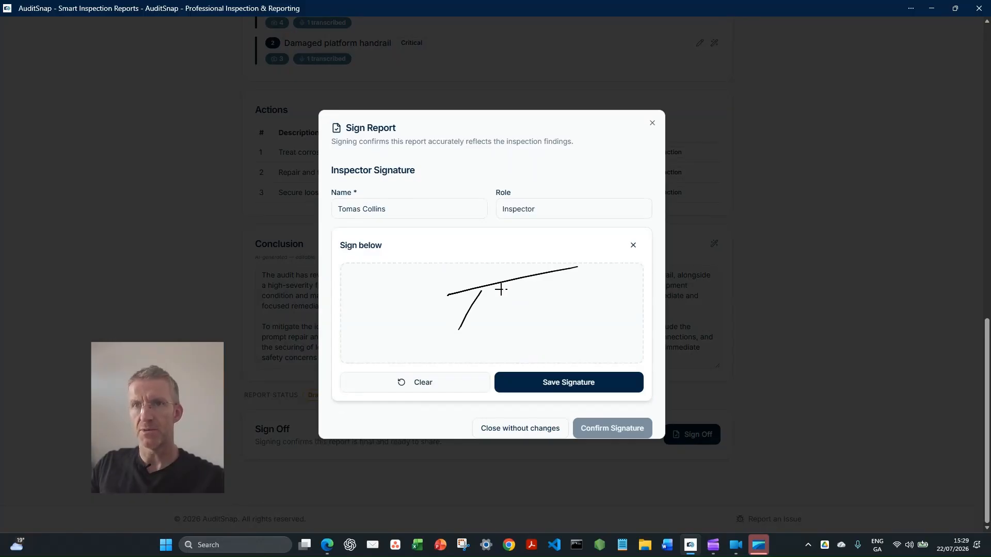
drag(500, 290, 500, 305)
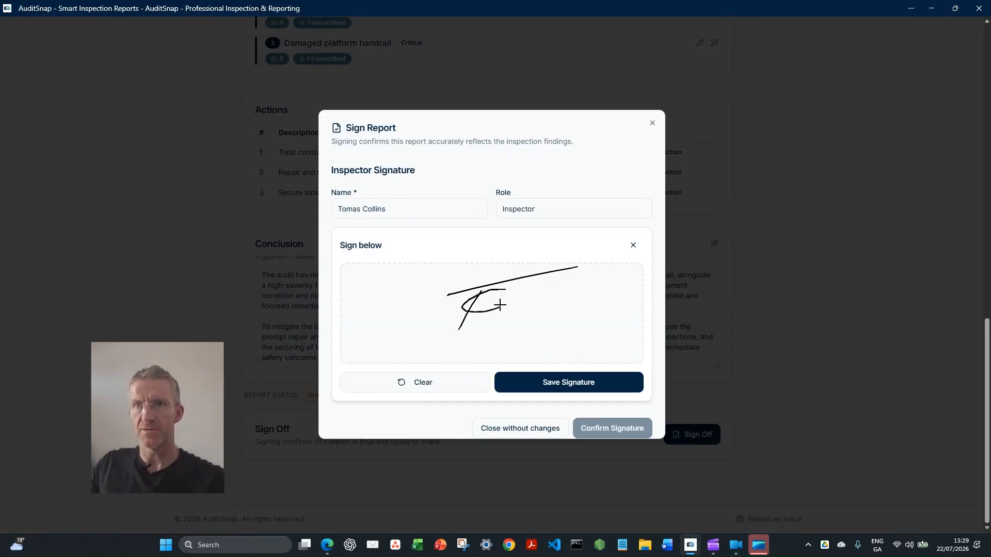
click(609, 381)
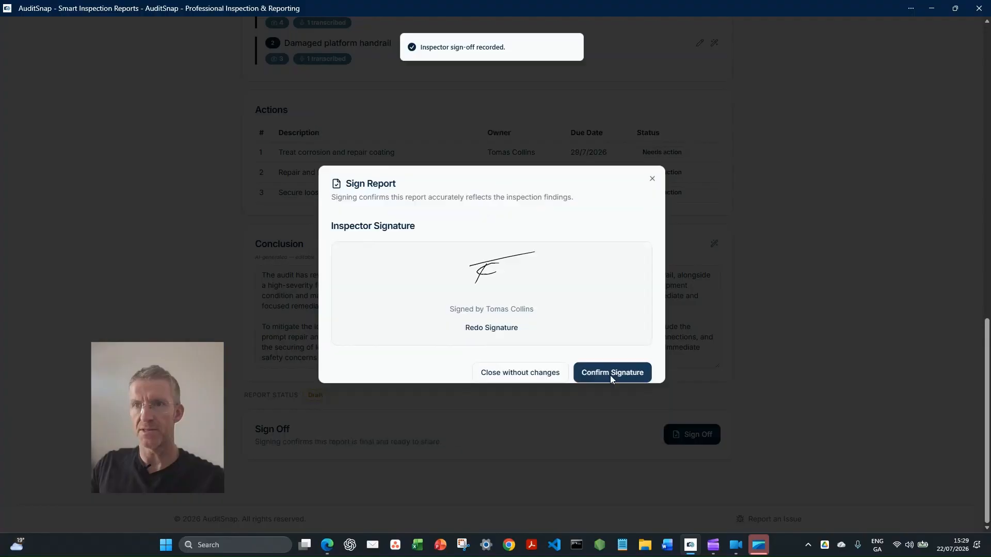
click(610, 376)
Recheck the signed report's executive summary text and its inspection results overview
scroll(552, 408, up, 14)
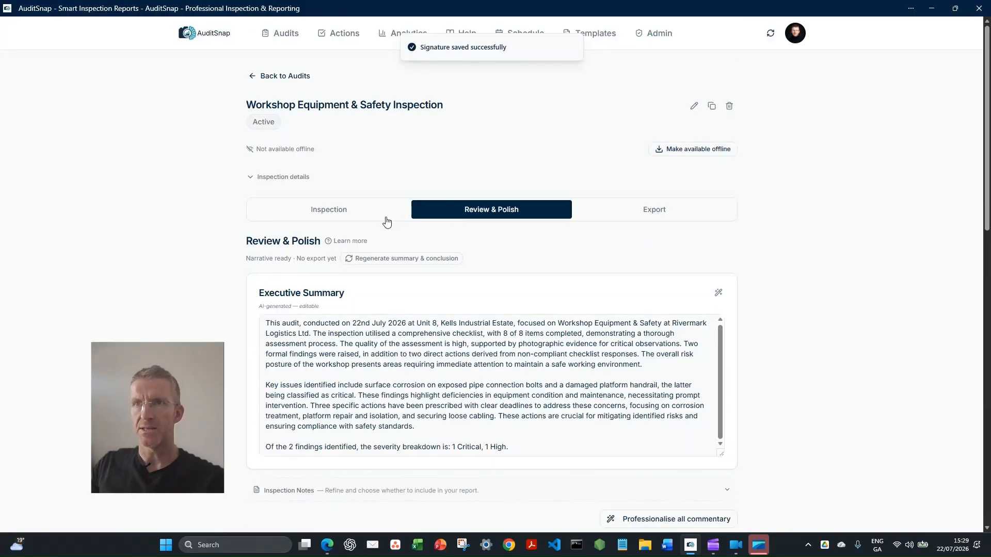
click(470, 407)
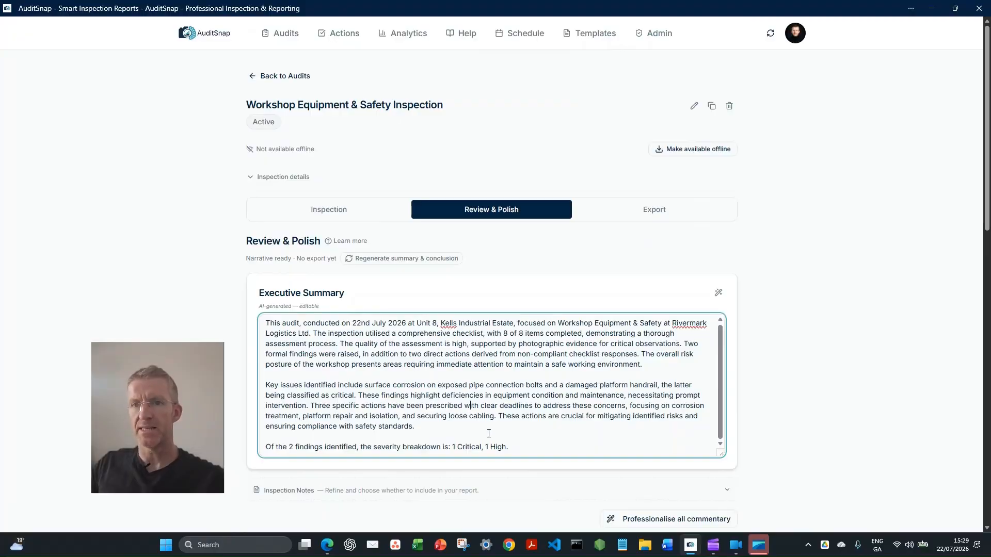
scroll(488, 433, down, 3)
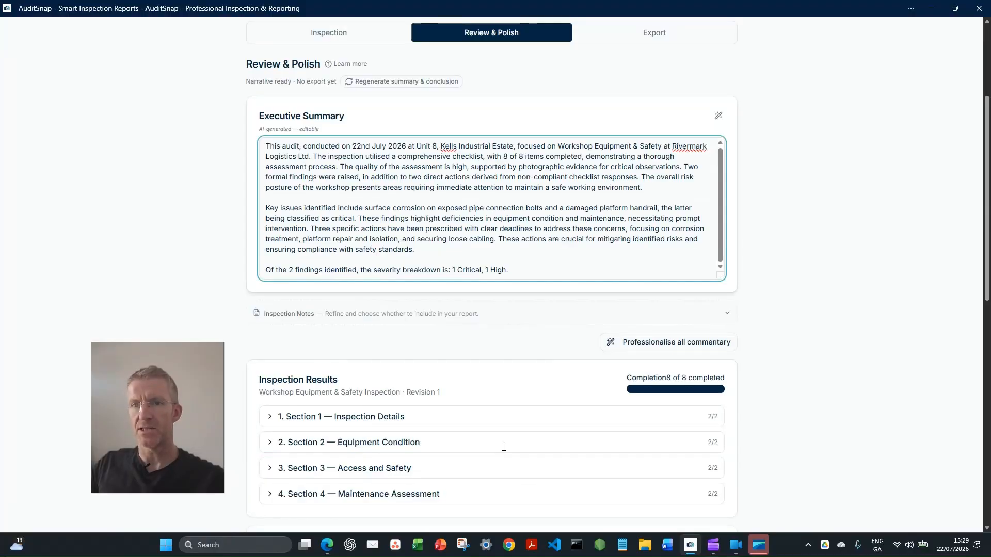
scroll(503, 447, down, 3)
scroll(504, 446, up, 6)
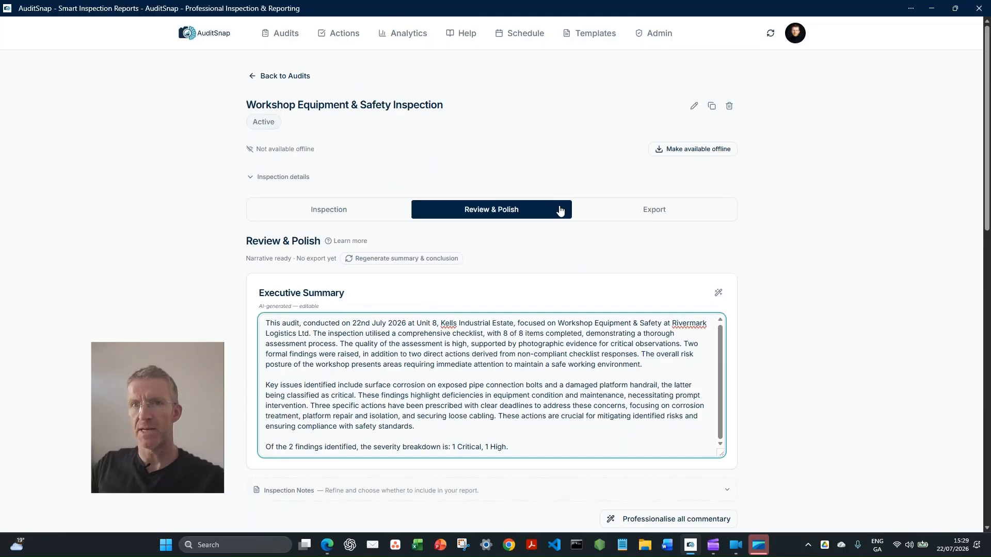
Examine the export settings for report style, order and grouping, plus the advanced options for cover page, wording, language and image quality
click(648, 215)
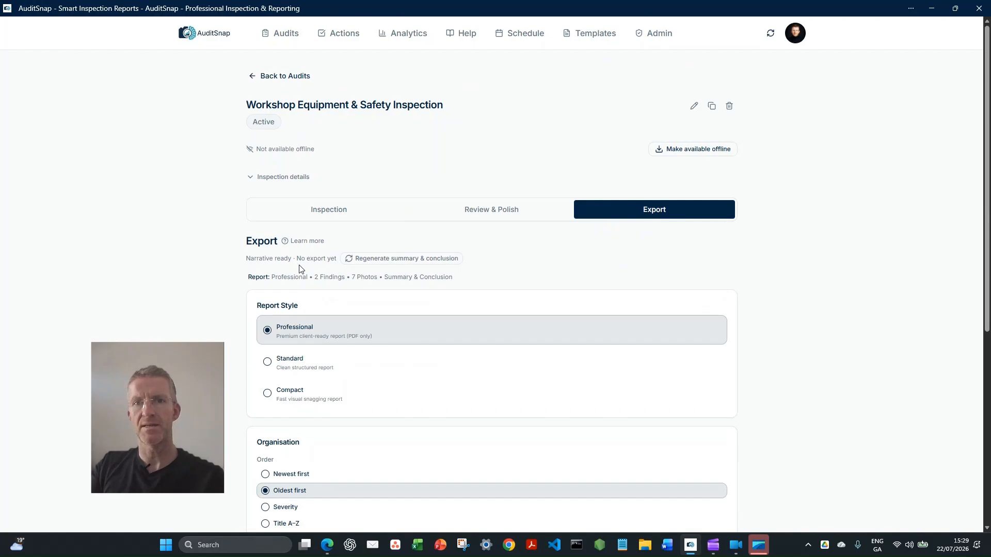
scroll(347, 318, down, 3)
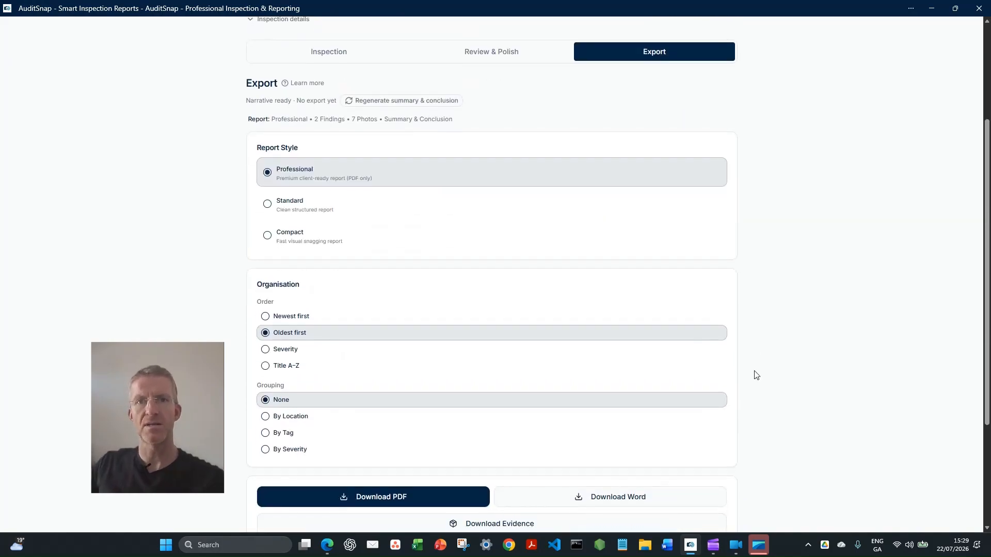
scroll(755, 374, down, 2)
scroll(310, 438, down, 2)
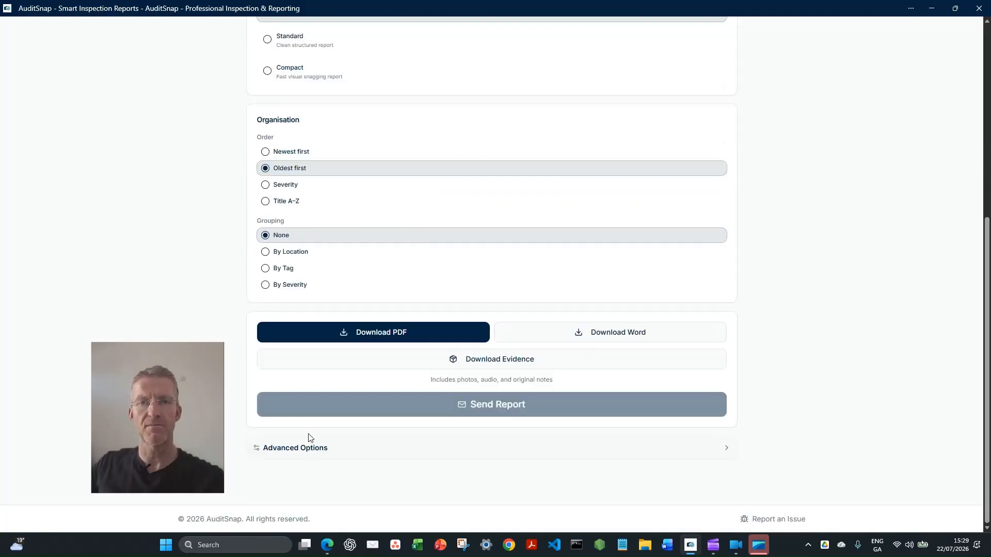
click(310, 441)
scroll(252, 438, down, 2)
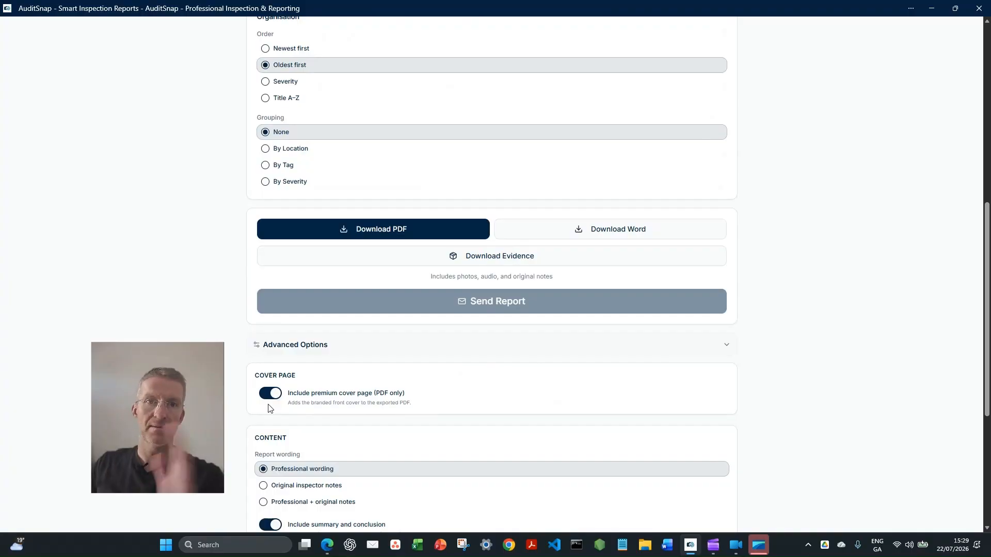
scroll(269, 405, down, 2)
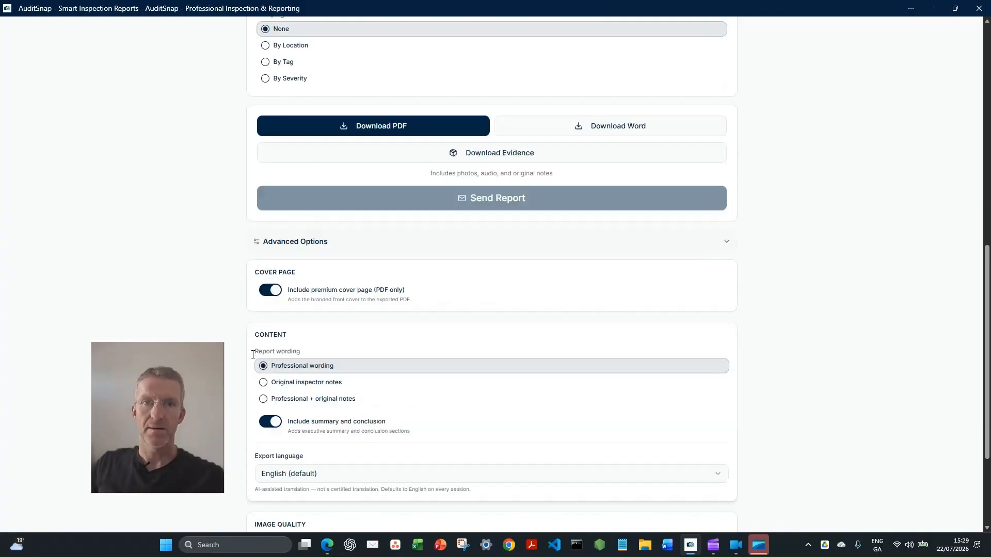
scroll(257, 347, down, 1)
scroll(255, 345, down, 3)
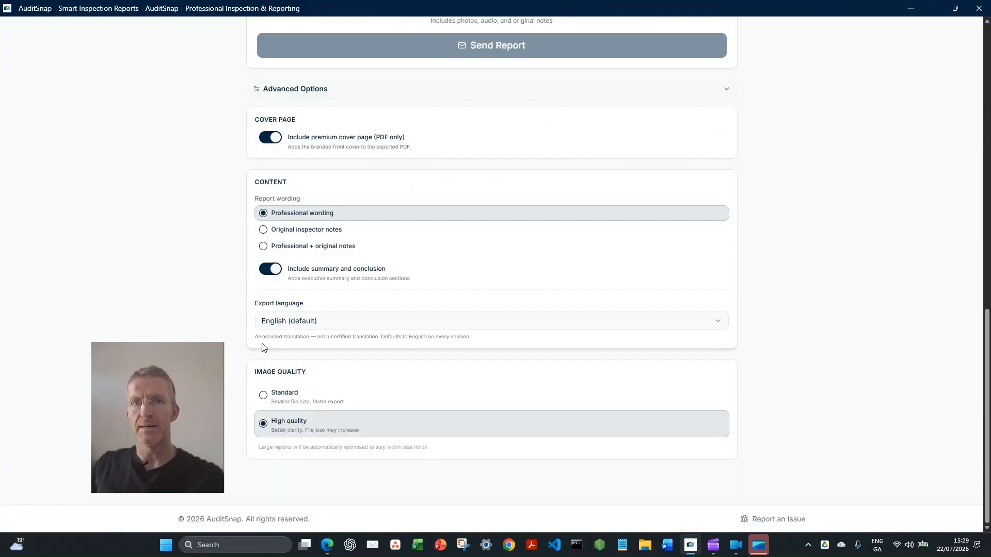
click(324, 329)
click(331, 325)
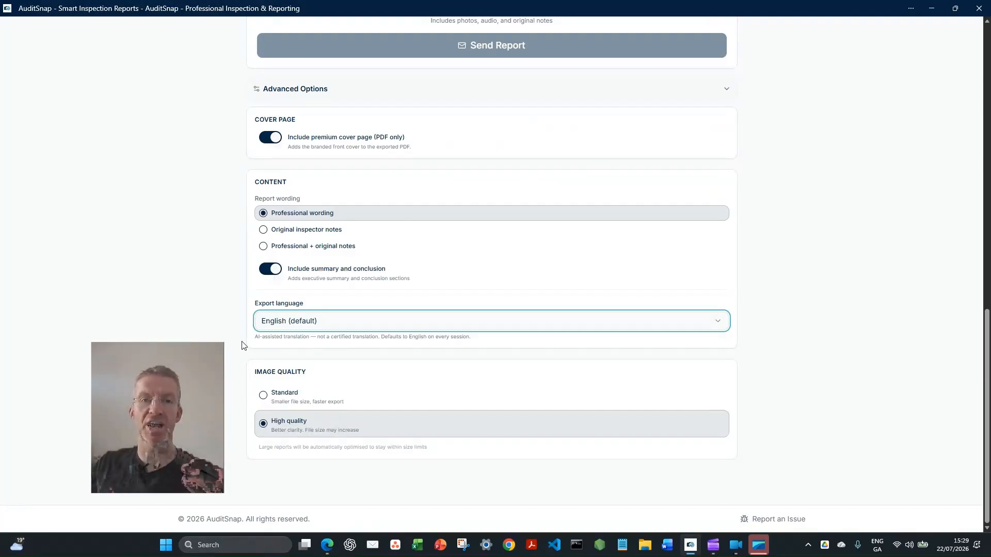
Download the Professional-style report as a PDF and open it maximized in Adobe Acrobat with the tools pane closed
scroll(236, 360, up, 7)
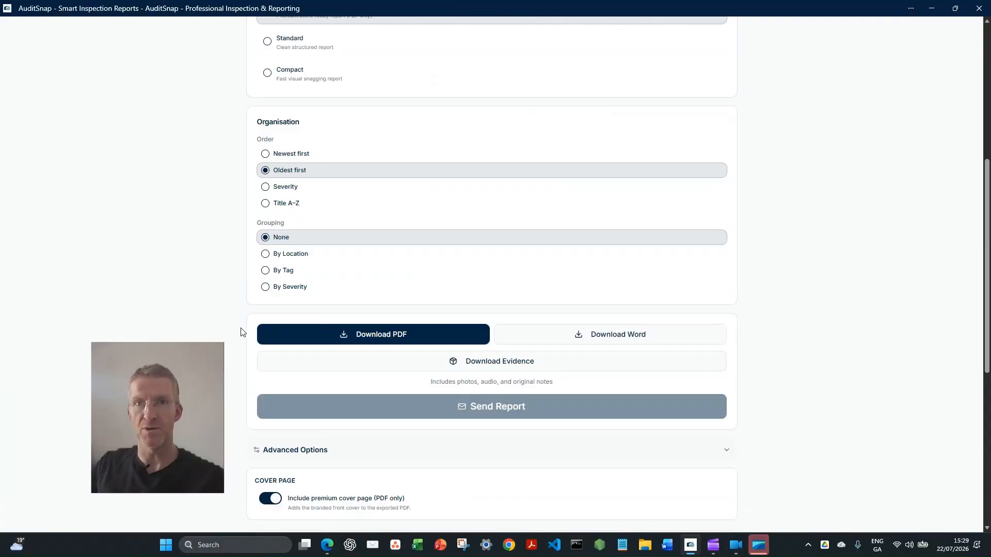
scroll(241, 333, up, 2)
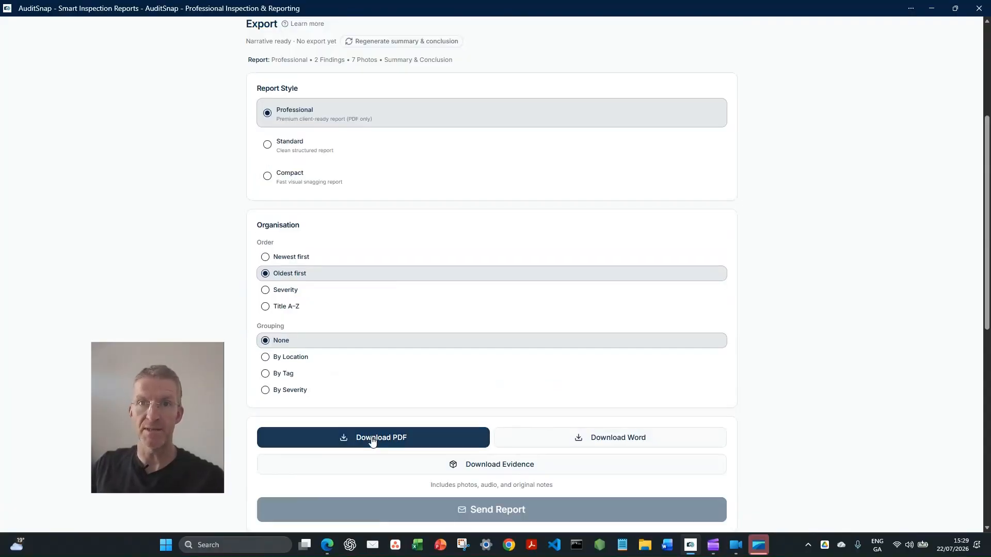
click(372, 440)
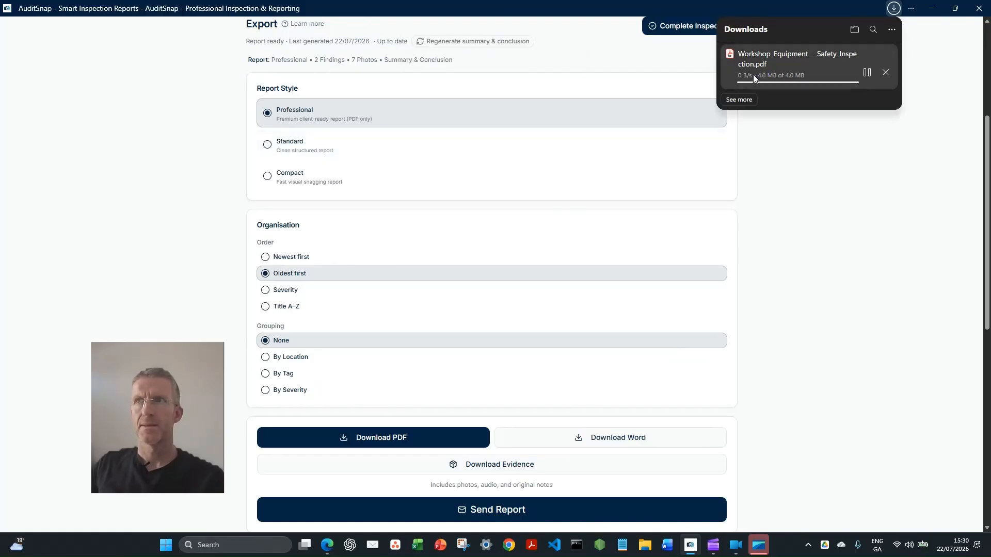
click(751, 76)
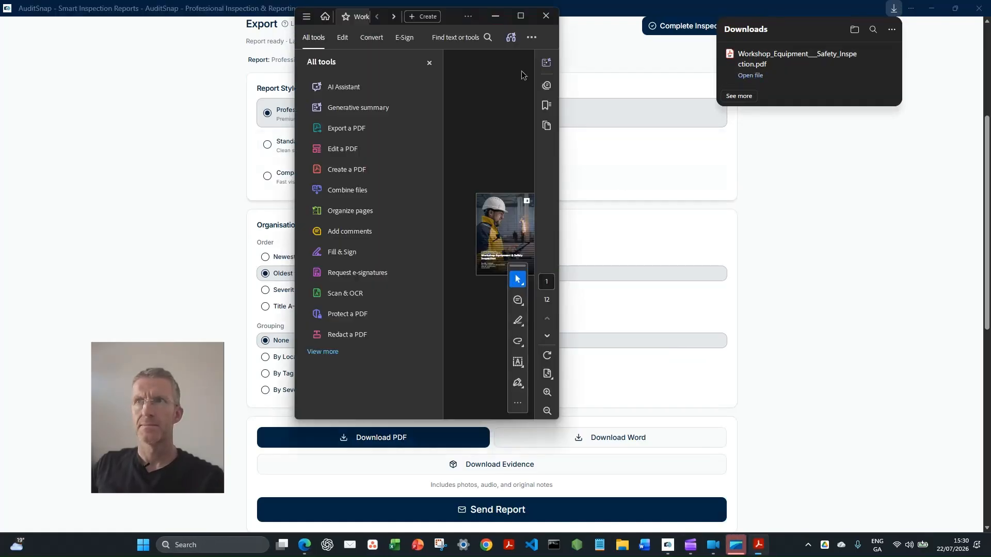
click(428, 63)
click(519, 20)
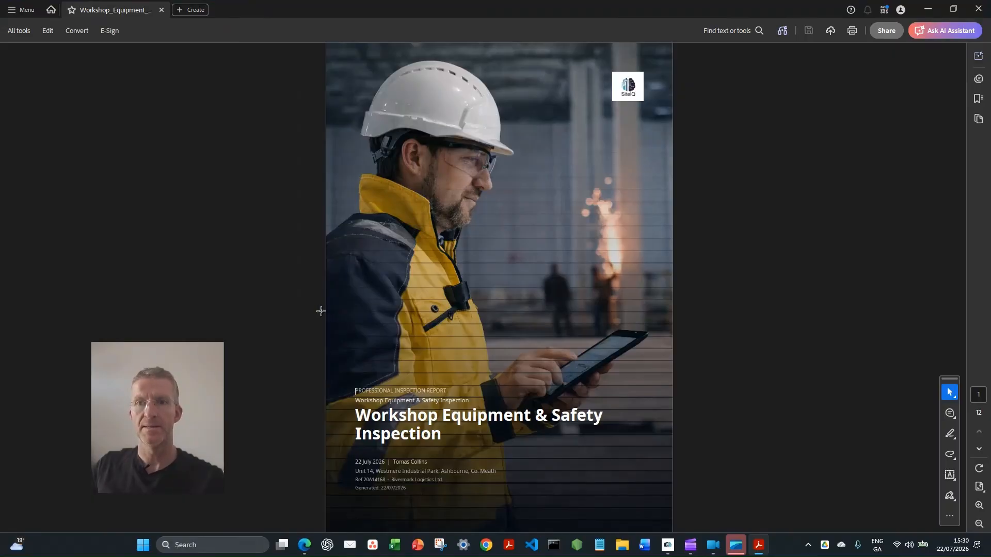
Review the PDF's executive summary, key metrics and checklist results through Section 4 - Maintenance Assessment
scroll(321, 310, down, 2)
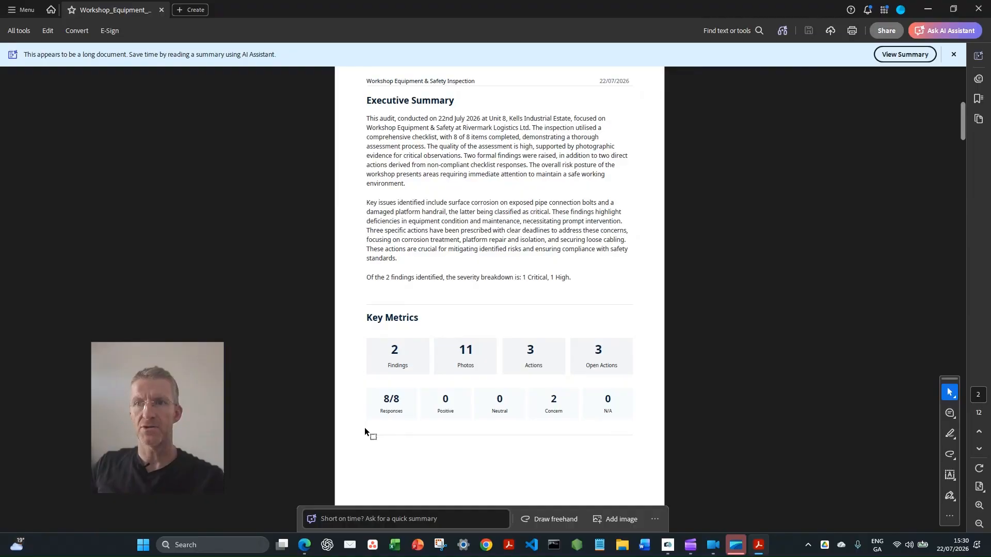
scroll(364, 427, down, 2)
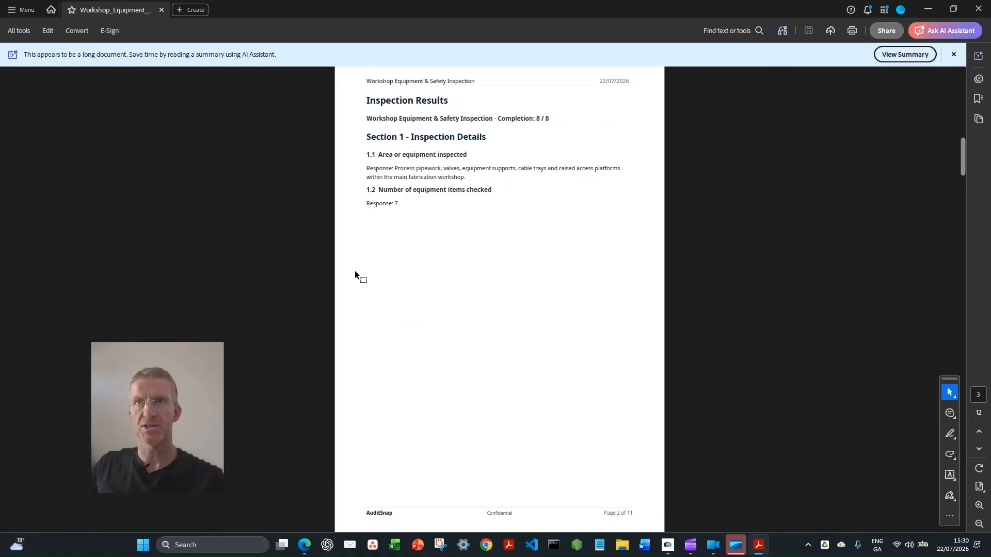
scroll(354, 271, down, 3)
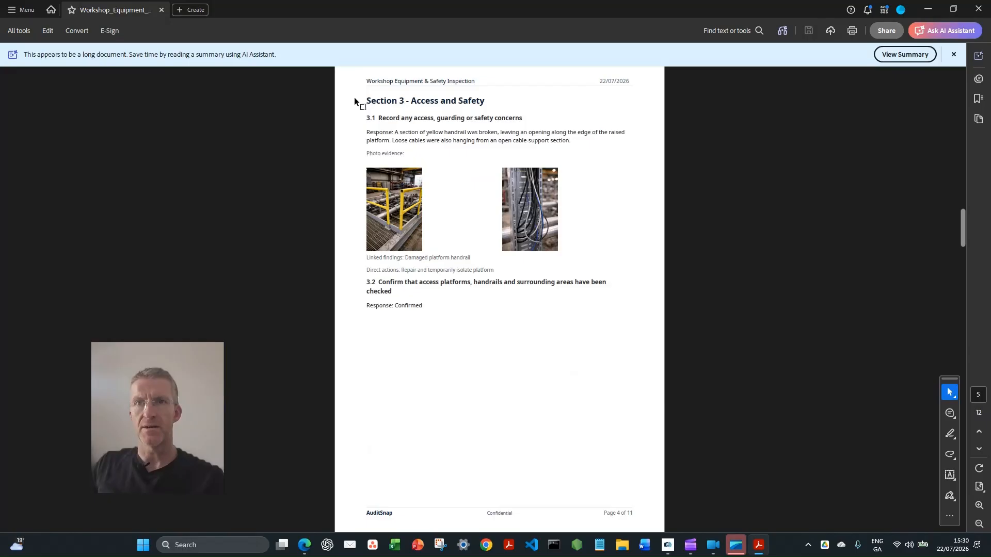
scroll(392, 151, down, 2)
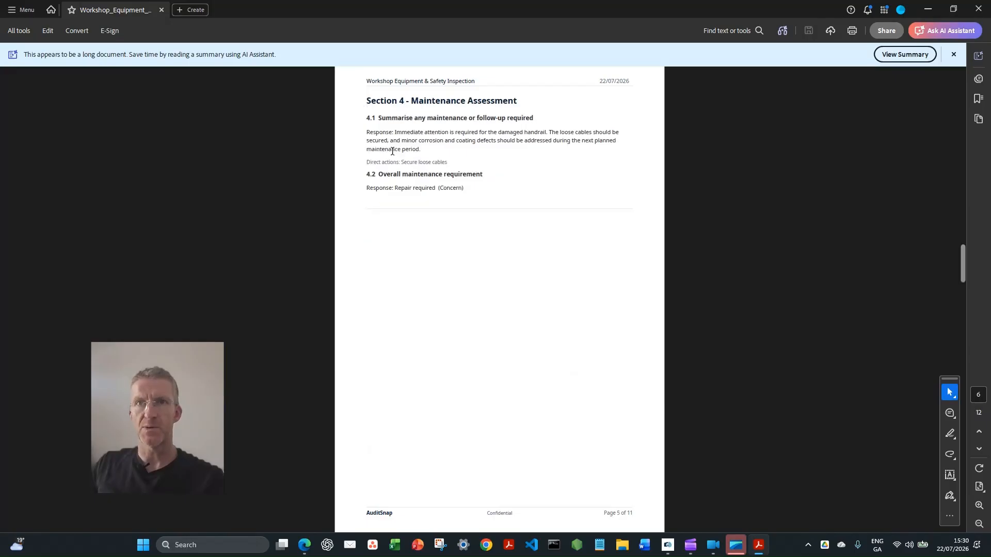
Check the PDF's findings with their photos, the actions list, the conclusion and the signed sign-off on the last page
scroll(362, 177, down, 2)
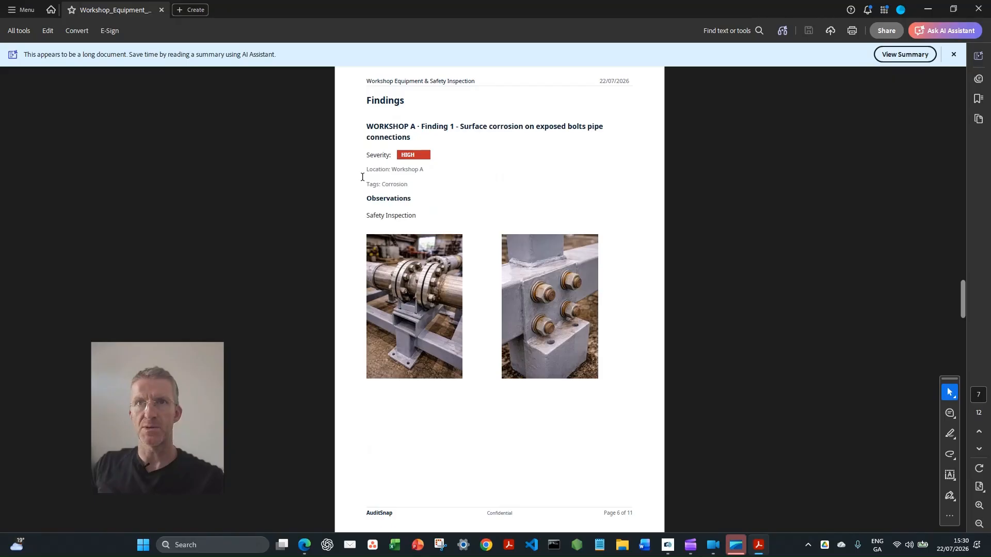
scroll(361, 216, down, 2)
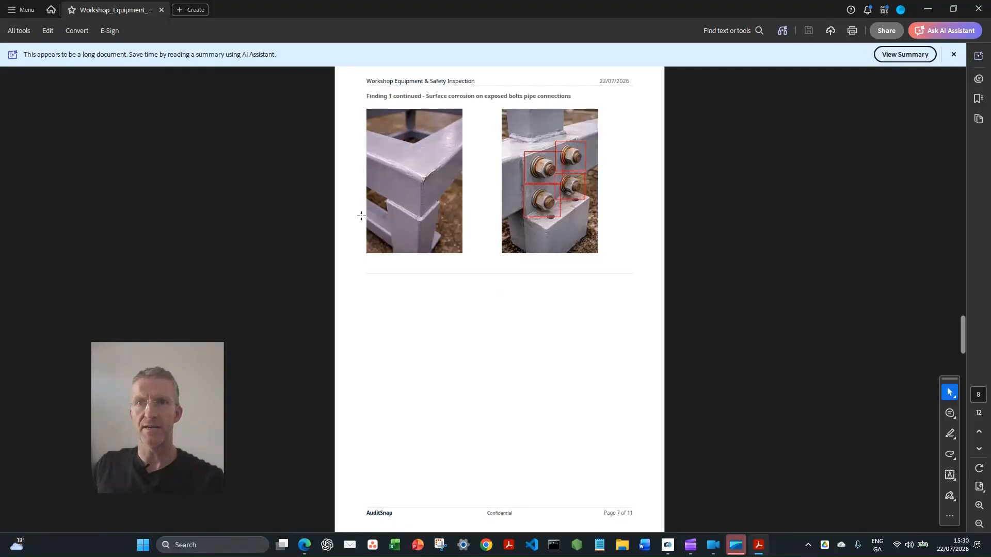
scroll(425, 272, down, 2)
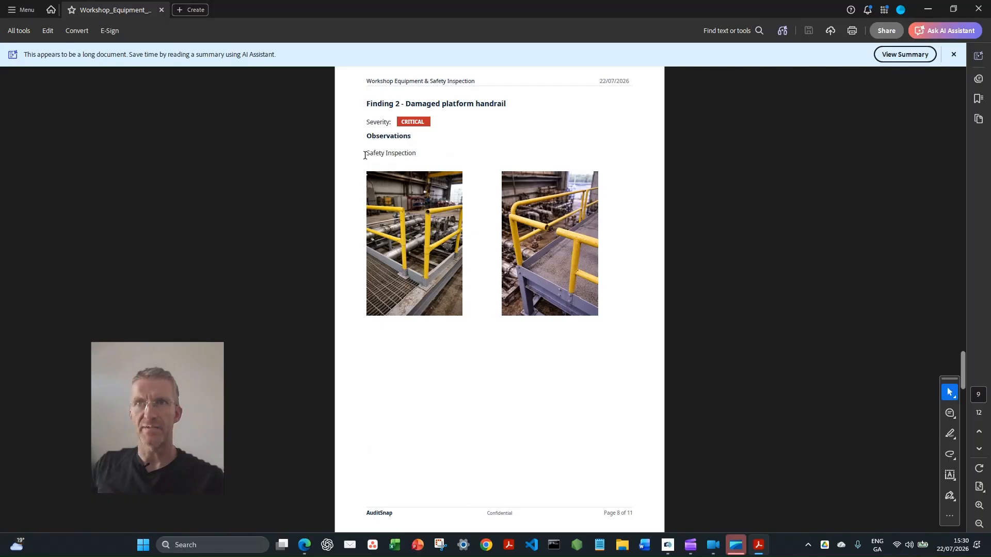
scroll(365, 155, down, 2)
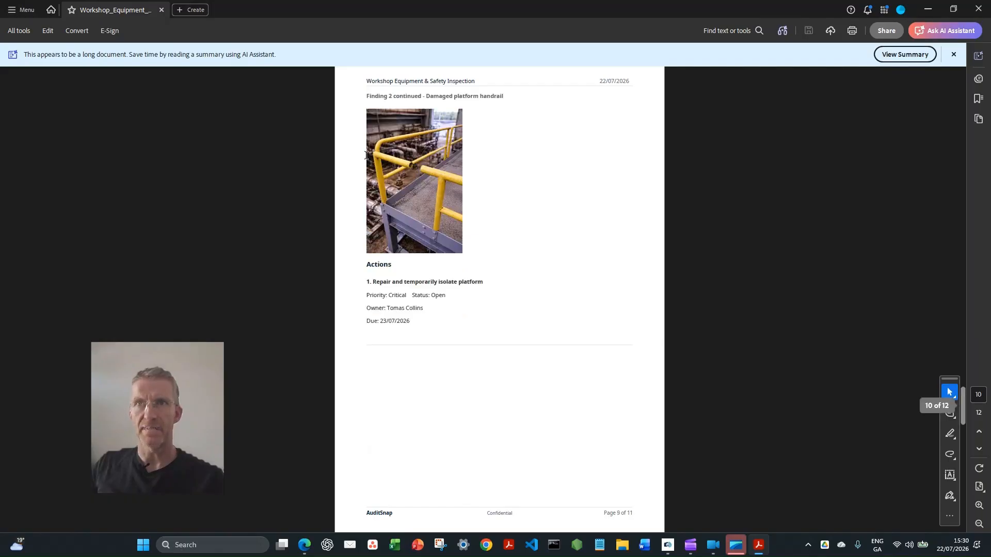
scroll(366, 156, down, 2)
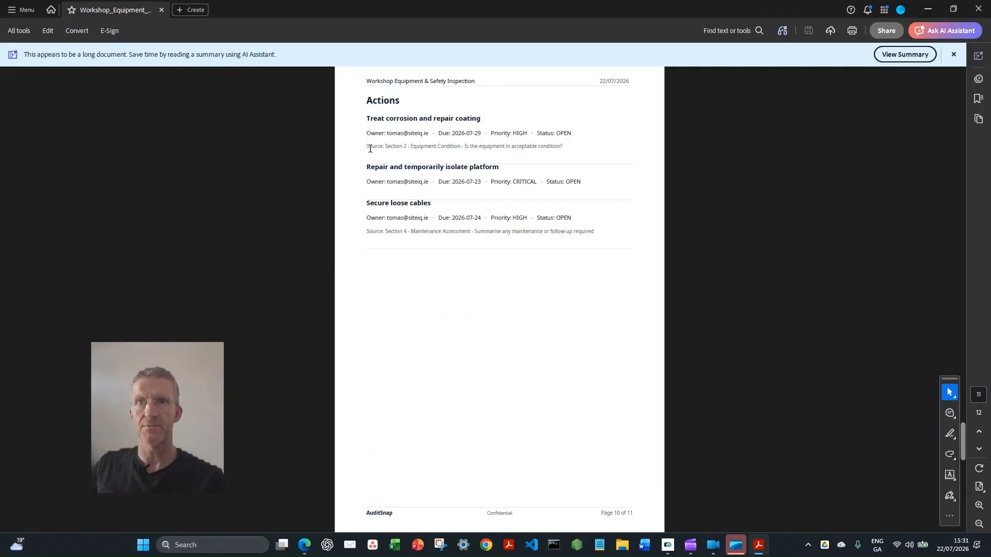
scroll(370, 149, down, 2)
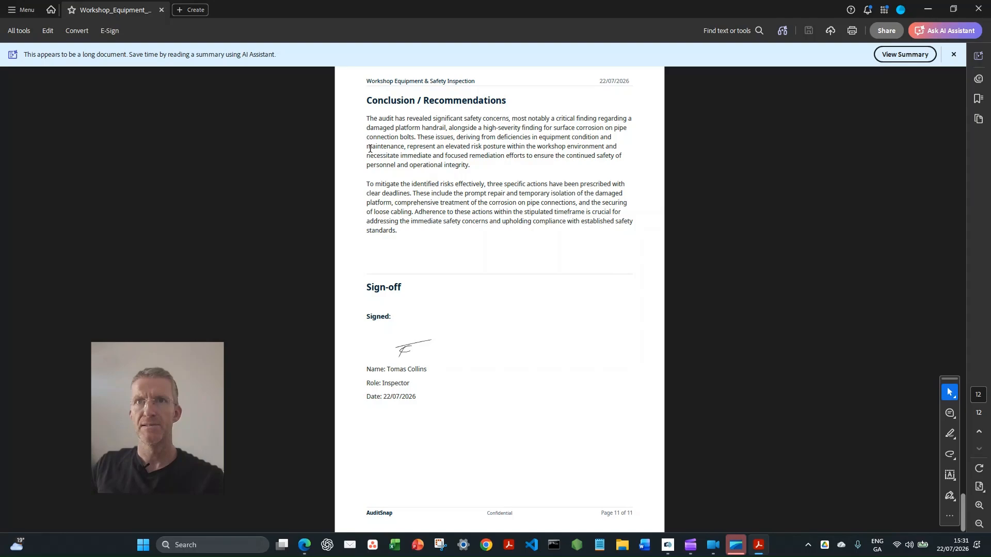
Minimize the PDF viewer and return to the top of the inspection's Export page in AuditSnap
click(928, 11)
scroll(224, 279, up, 3)
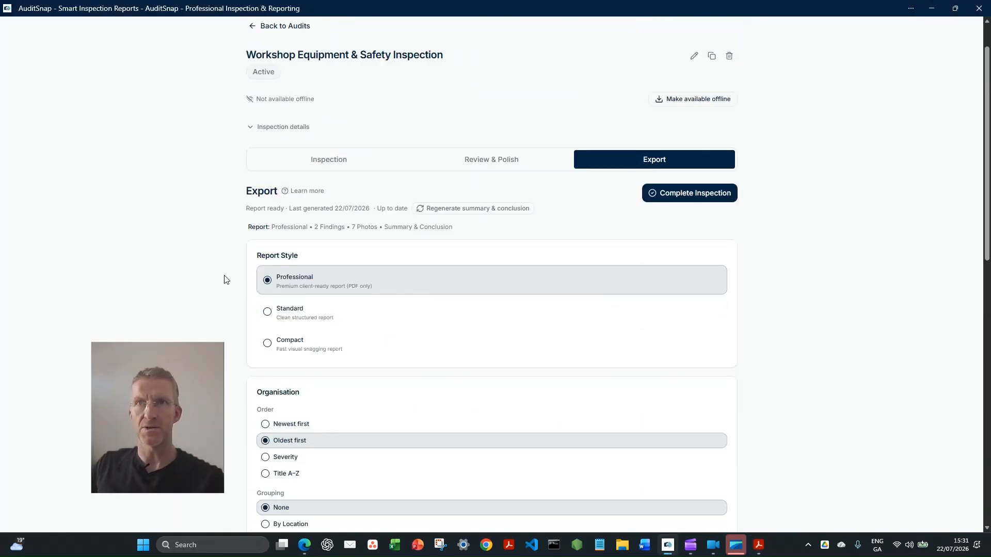
scroll(227, 277, up, 1)
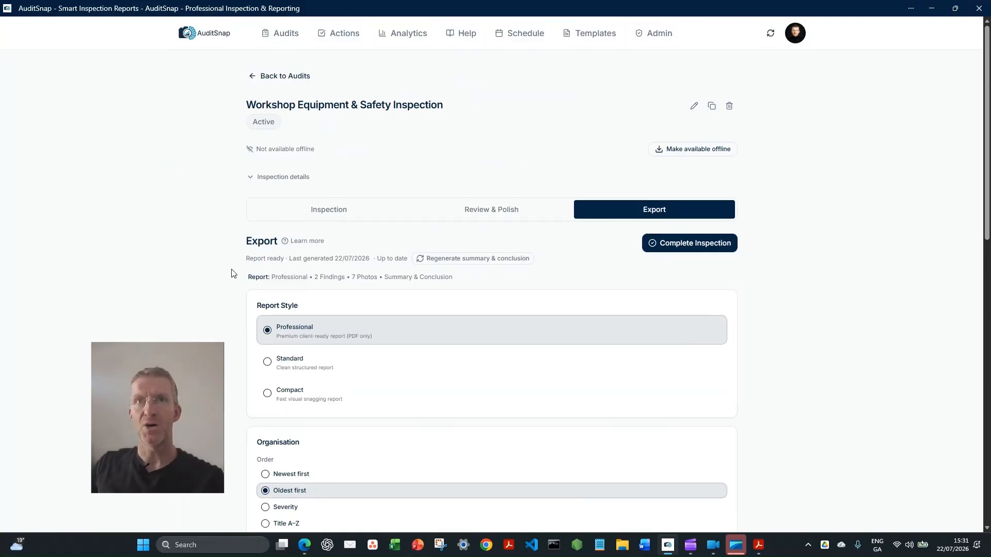